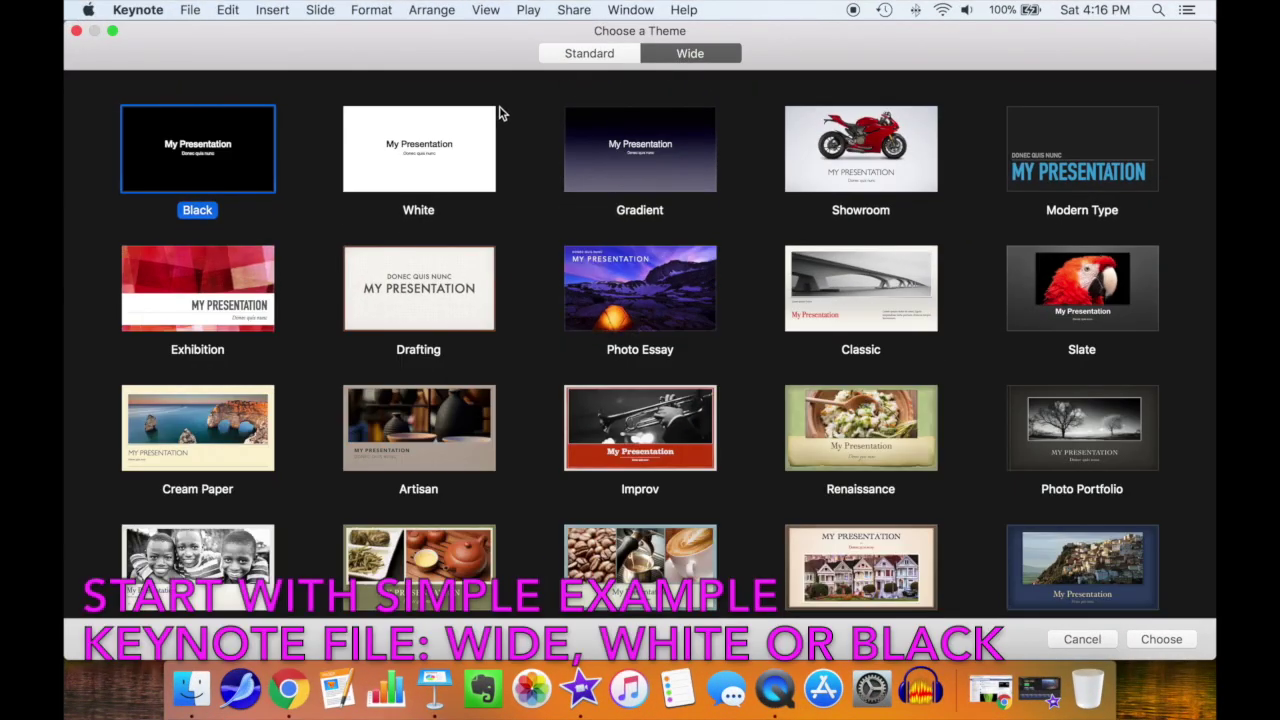
Create a White-theme wide presentation, fit the slide to the window, and select the subtitle box
left_click(443, 133)
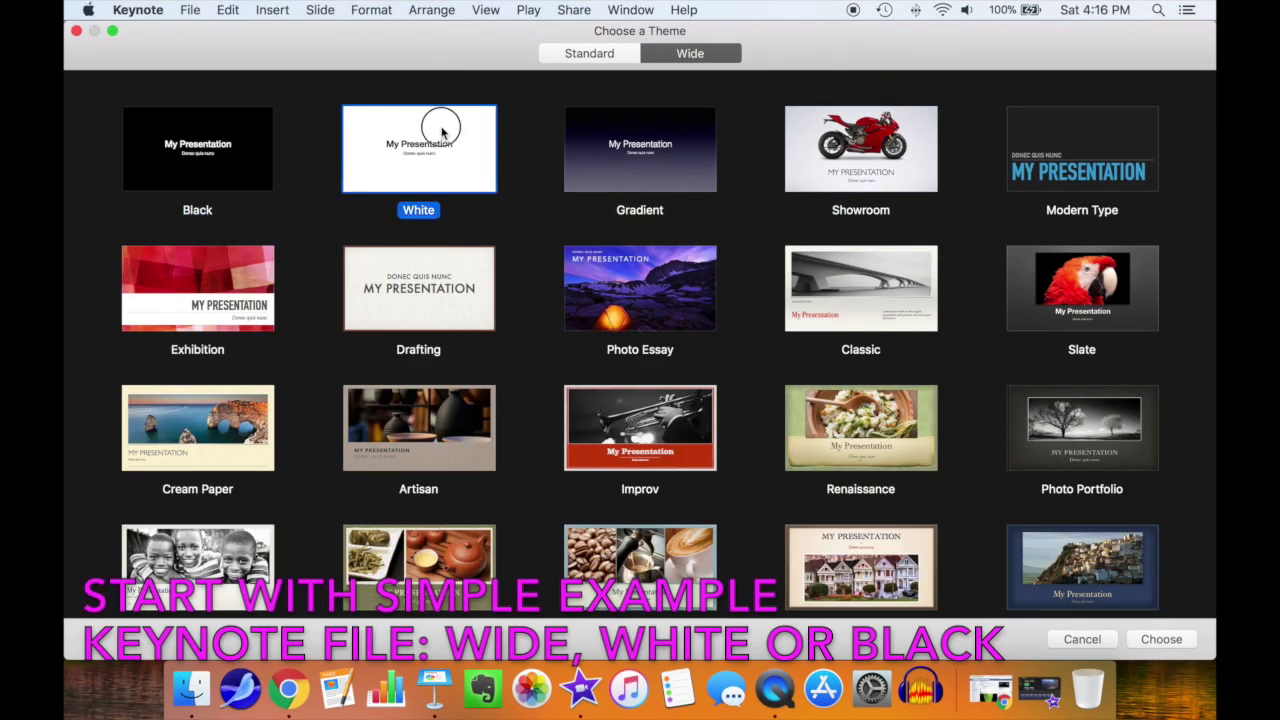
double_click(443, 133)
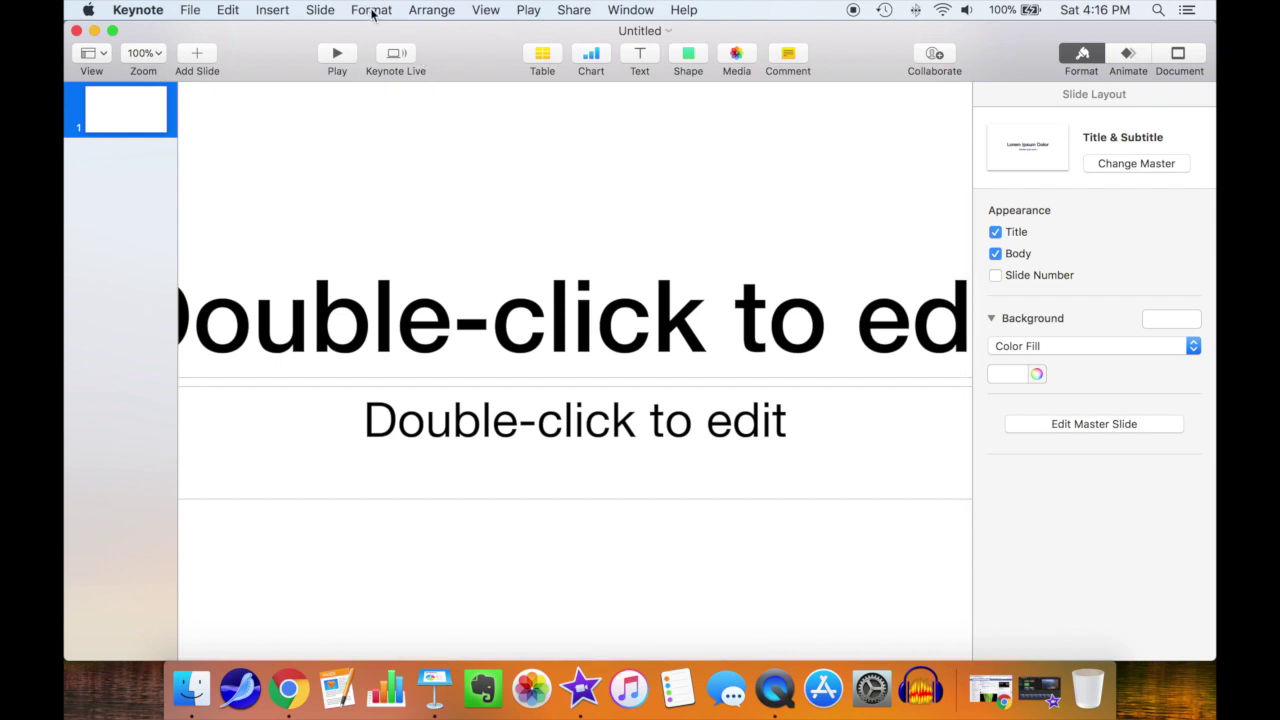
left_click(484, 10)
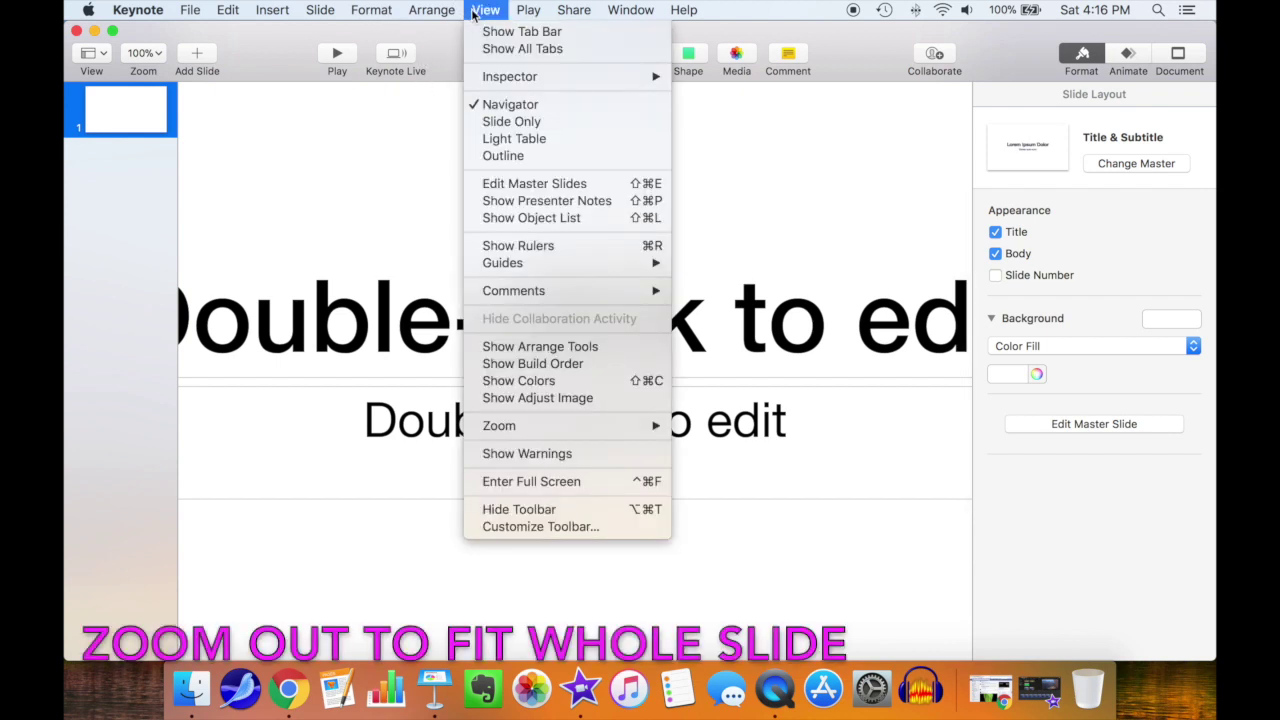
mouse_move(520, 436)
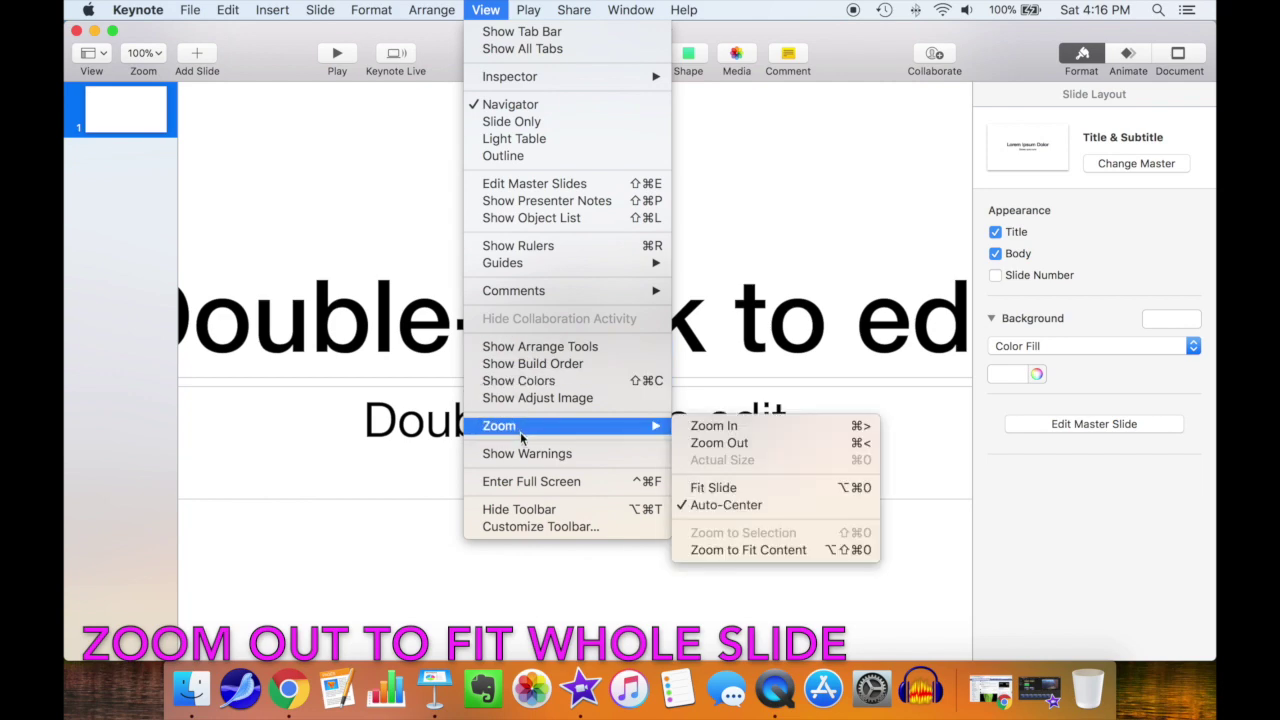
left_click(739, 487)
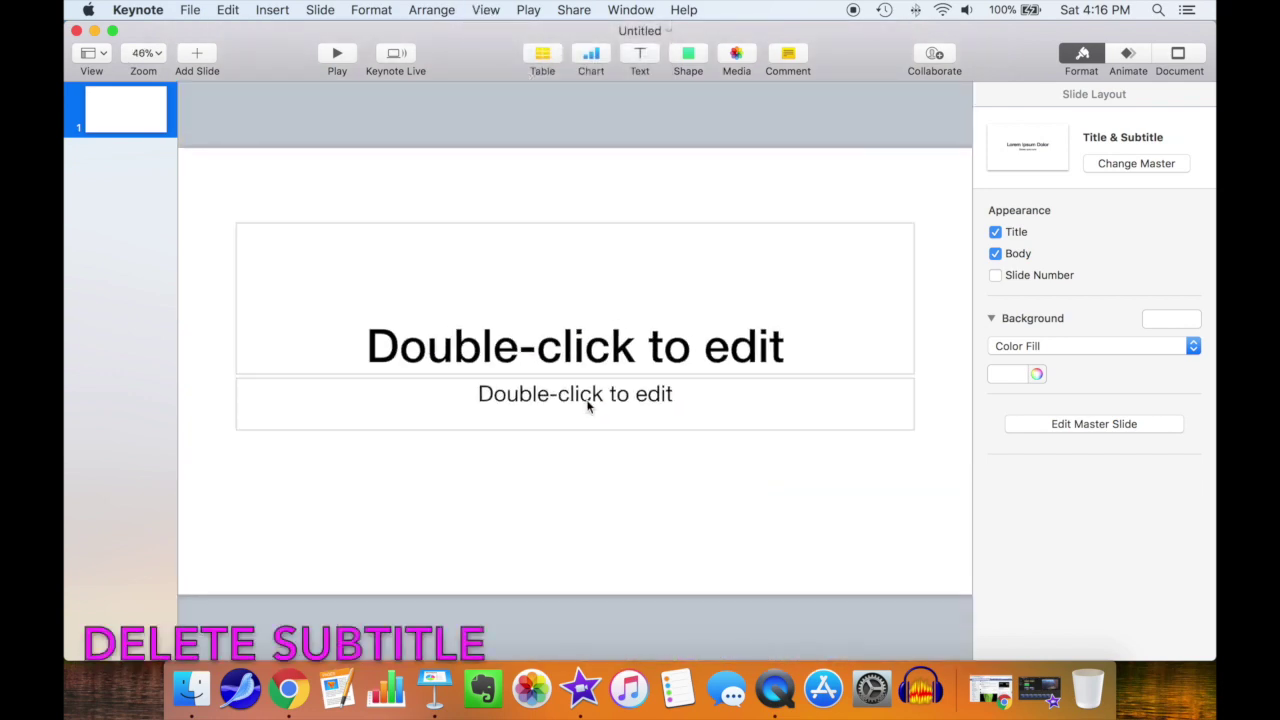
left_click(587, 405)
Delete the subtitle and make the title read 'TEXT REVEAL!!' at 200 pt
key("Delete")
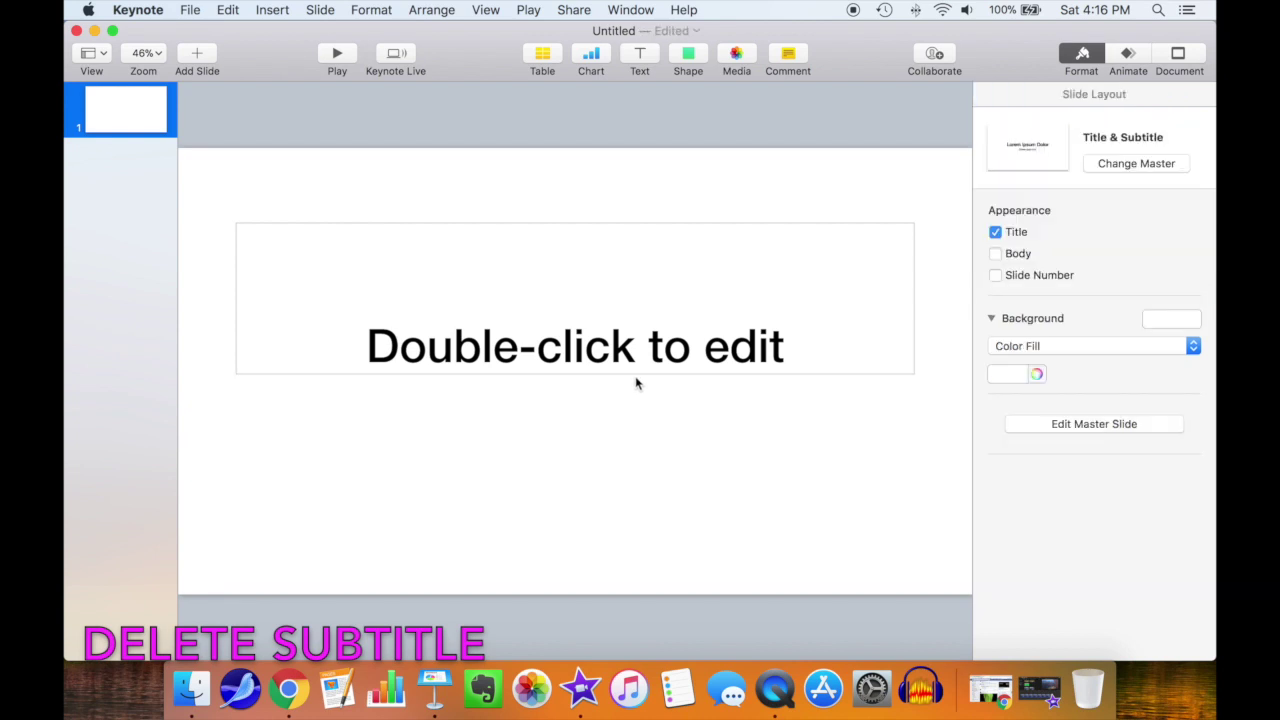
double_click(585, 345)
type("TE")
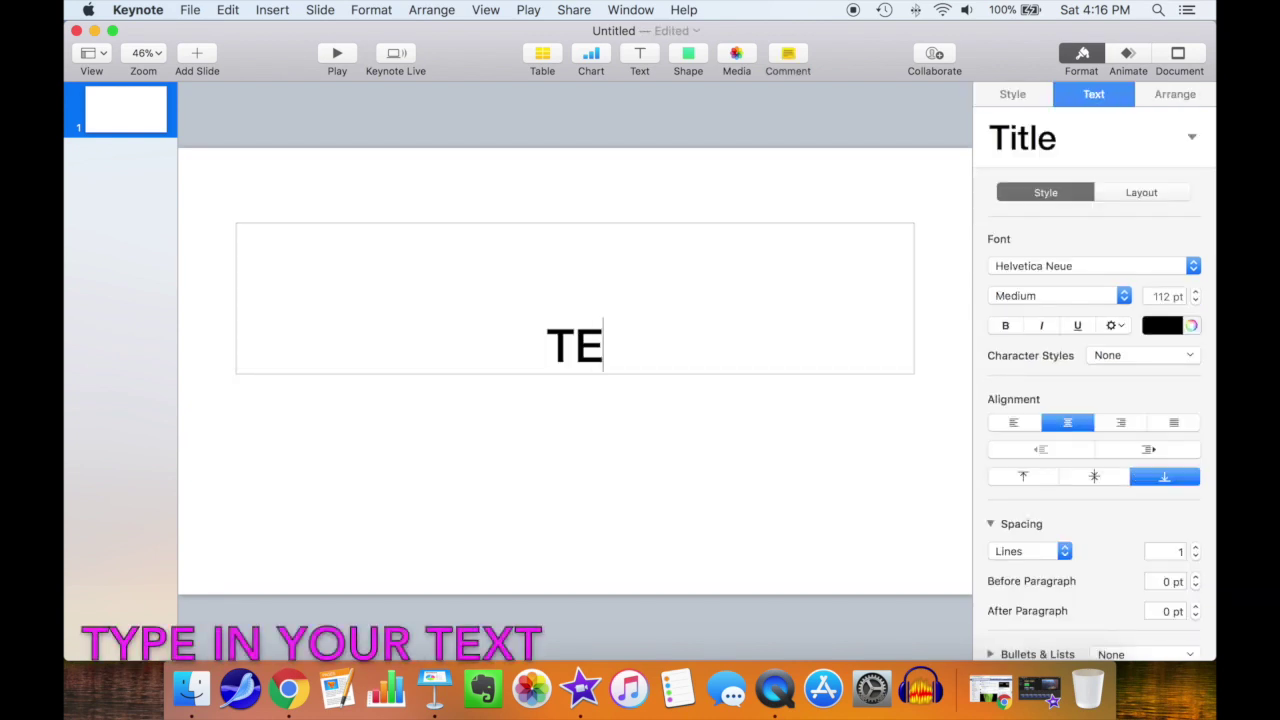
type("XT REVEAL!!")
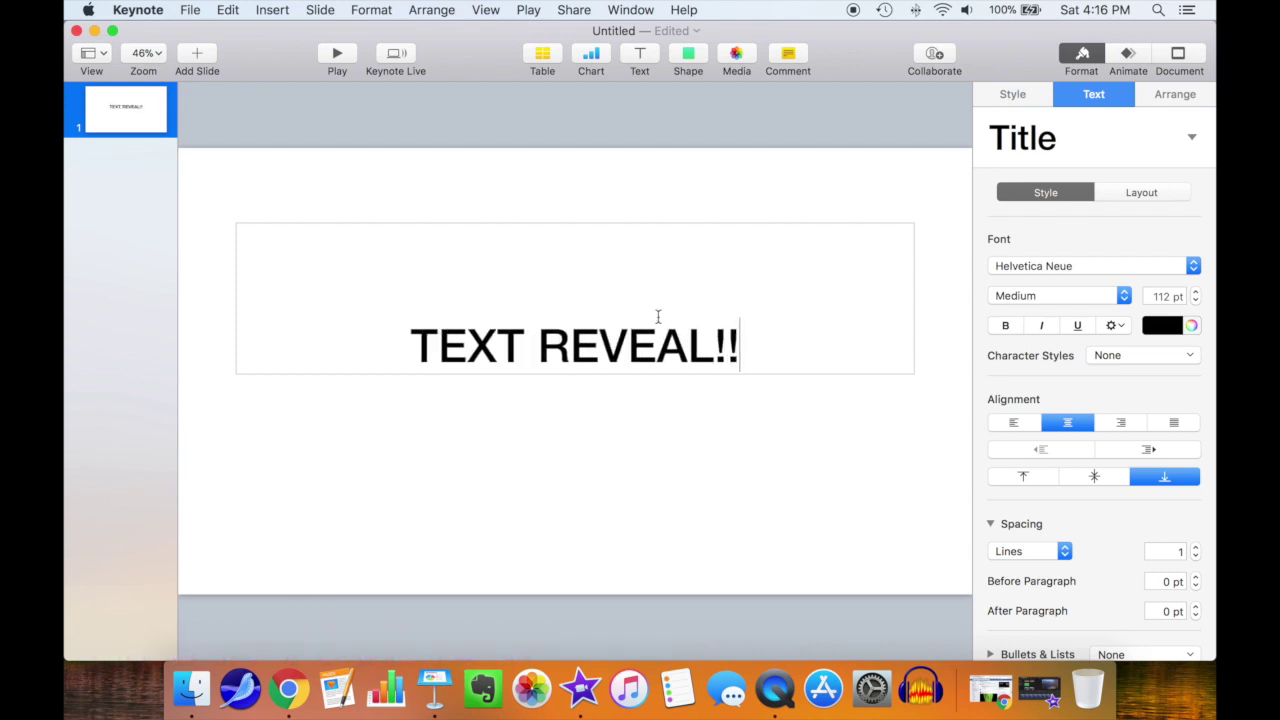
left_click_drag(741, 344, 328, 302)
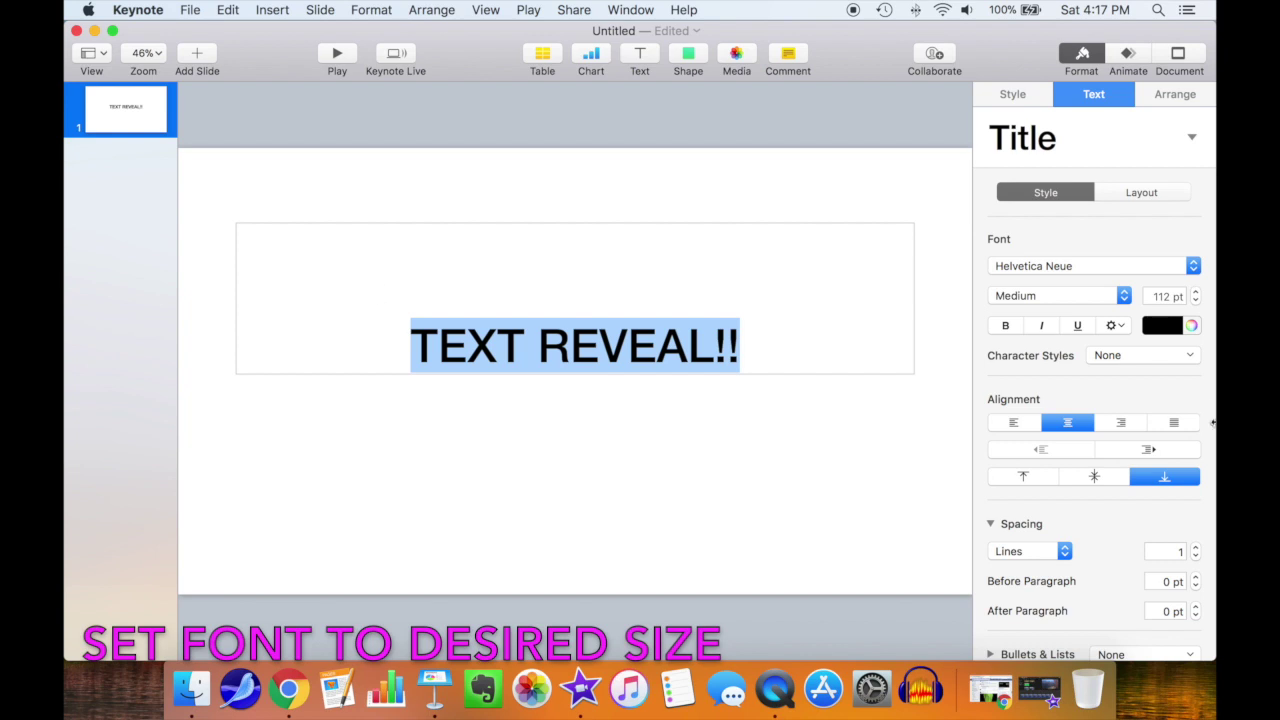
left_click(1200, 296)
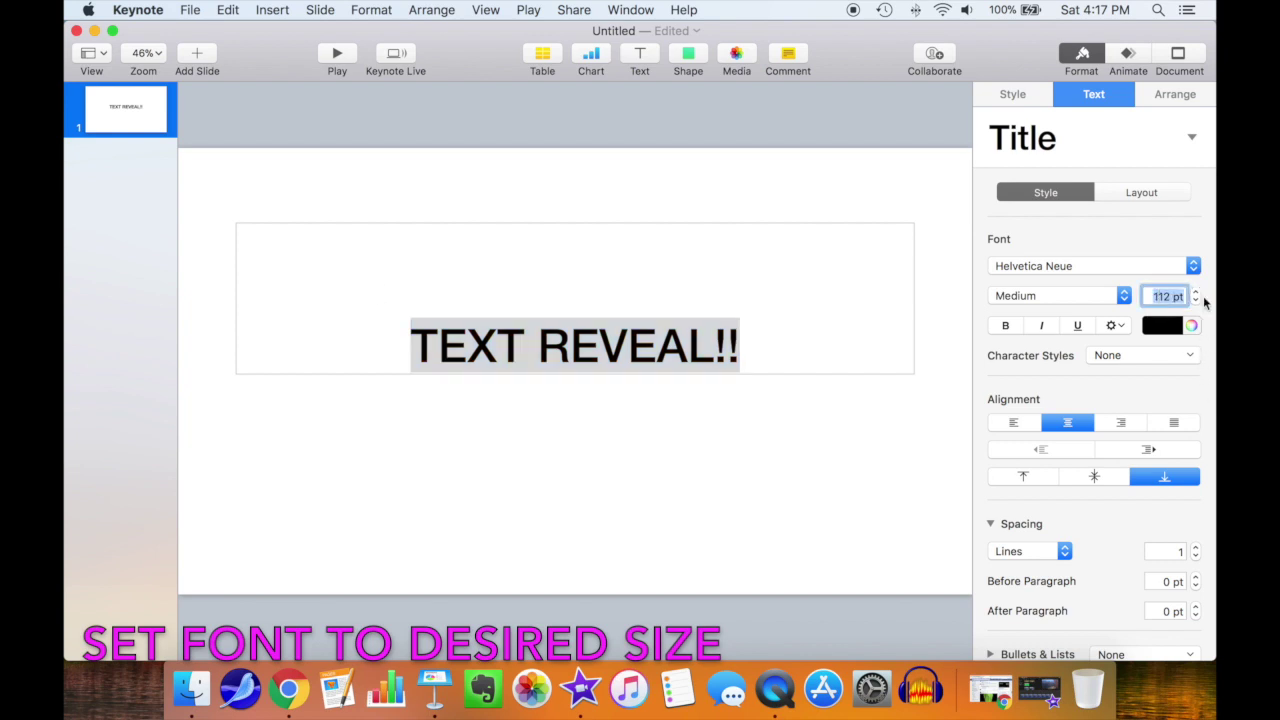
type("200")
key("Return")
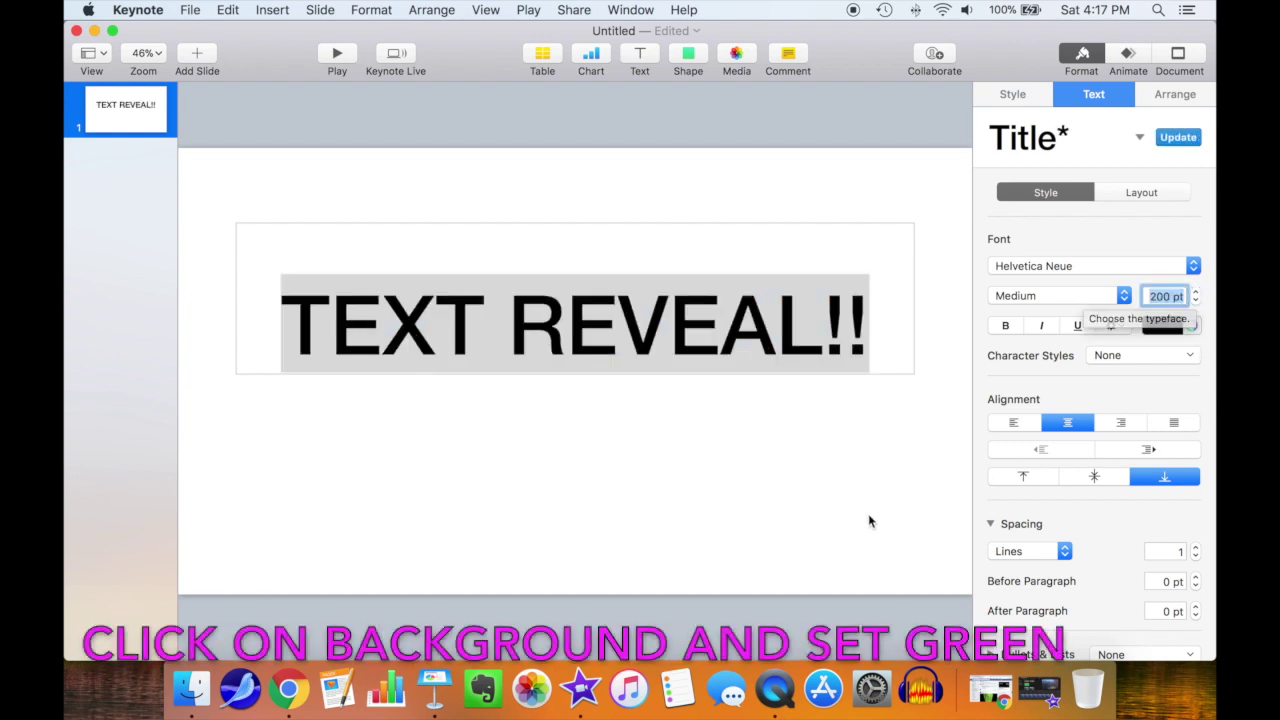
Fill the slide background with solid green
left_click(869, 516)
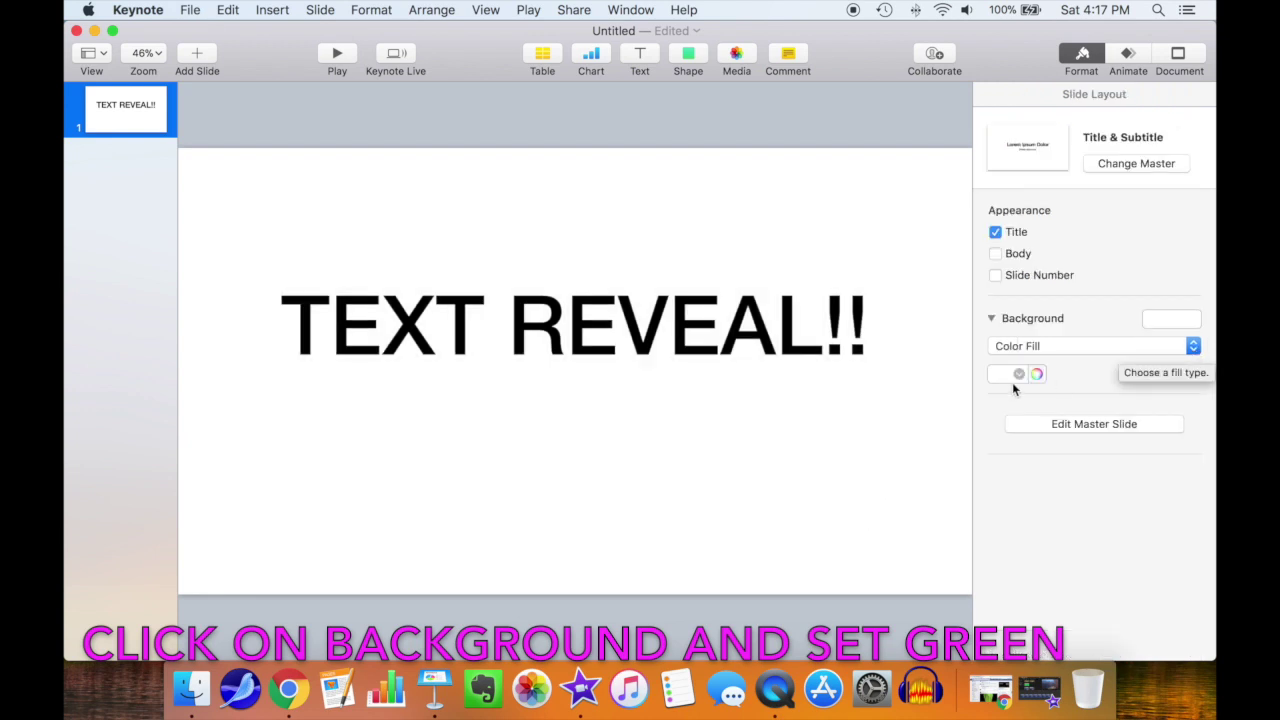
left_click(1038, 376)
left_click(1034, 434)
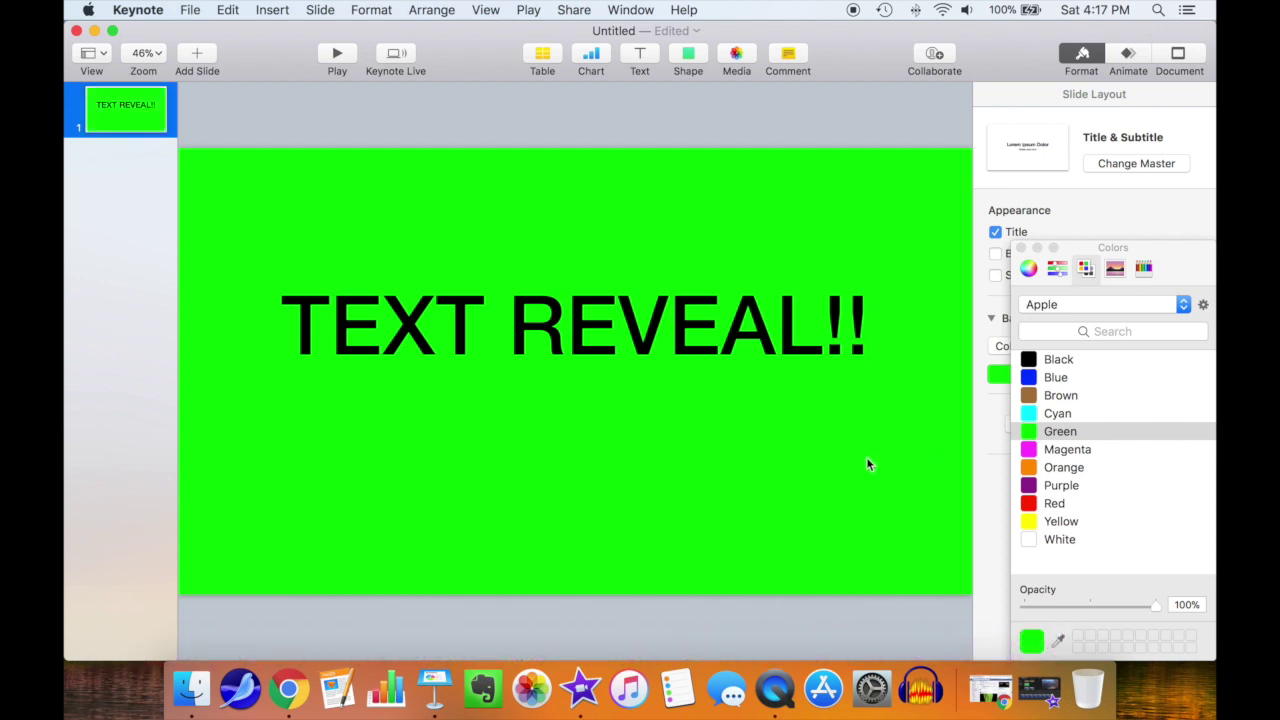
left_click(1020, 248)
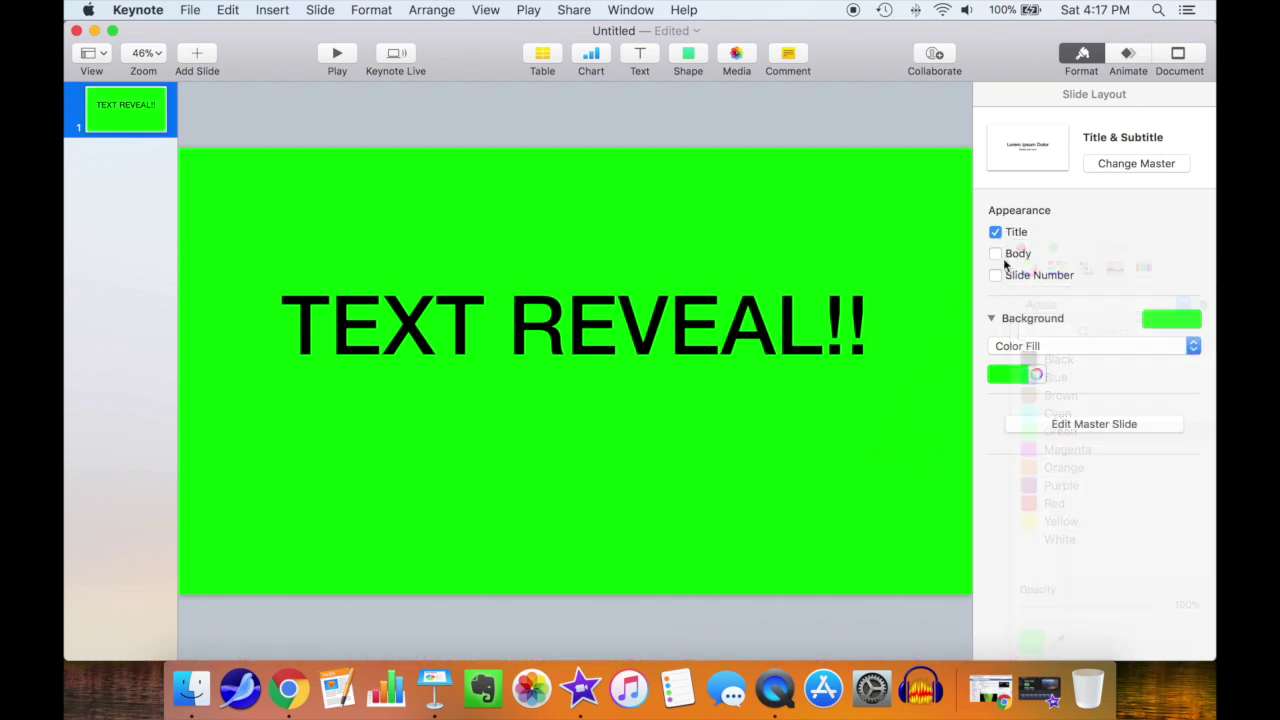
left_click(685, 56)
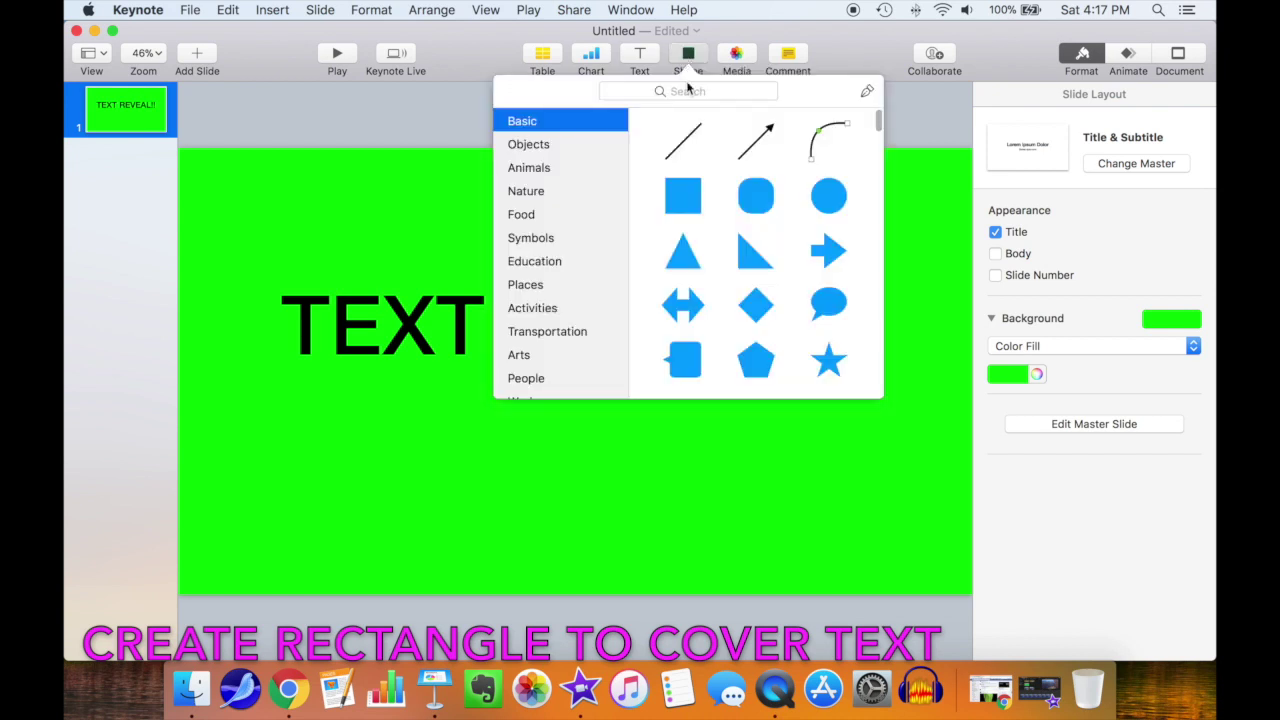
Stretch a square over the title and fill it with the same green as the background
left_click(680, 195)
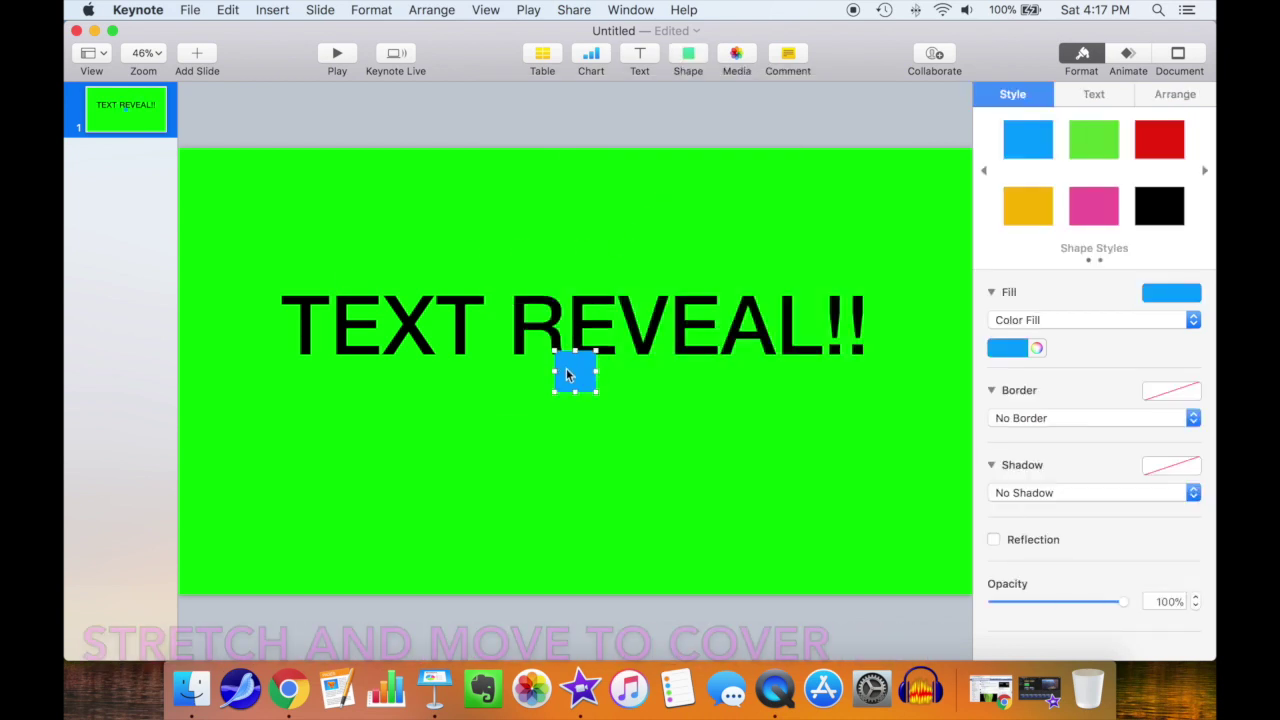
left_click_drag(566, 375, 877, 369)
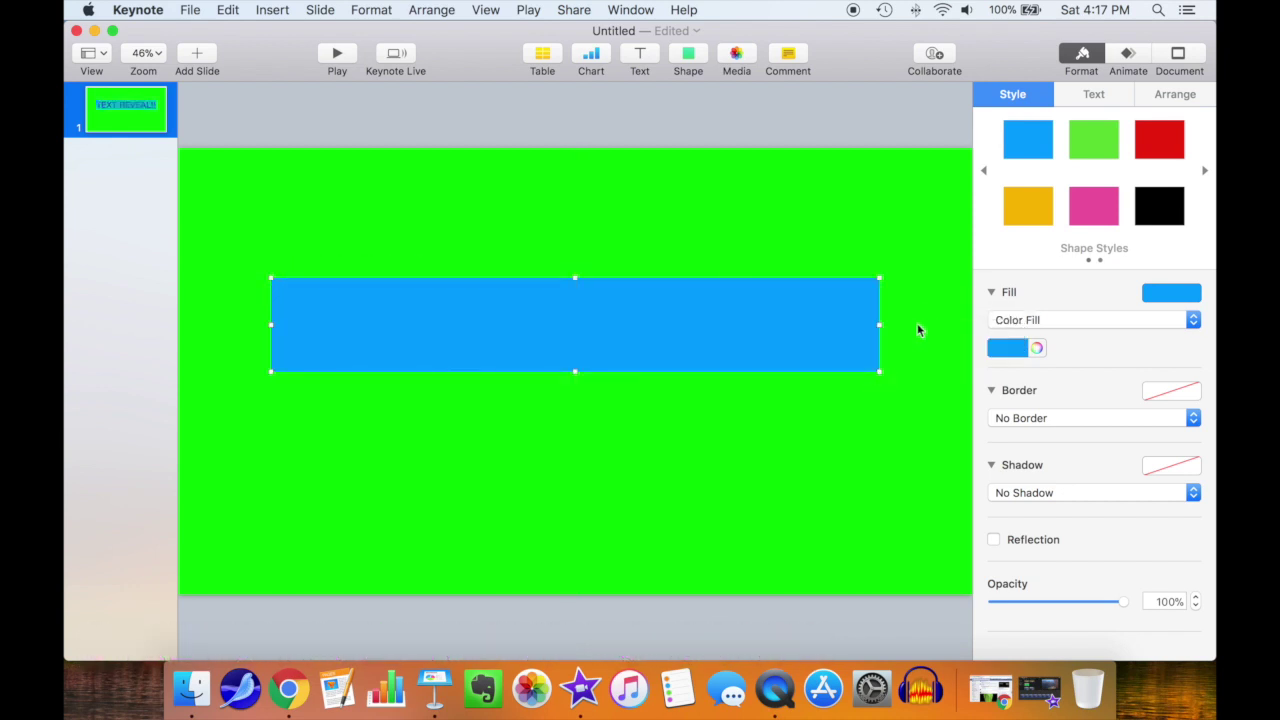
left_click(1037, 347)
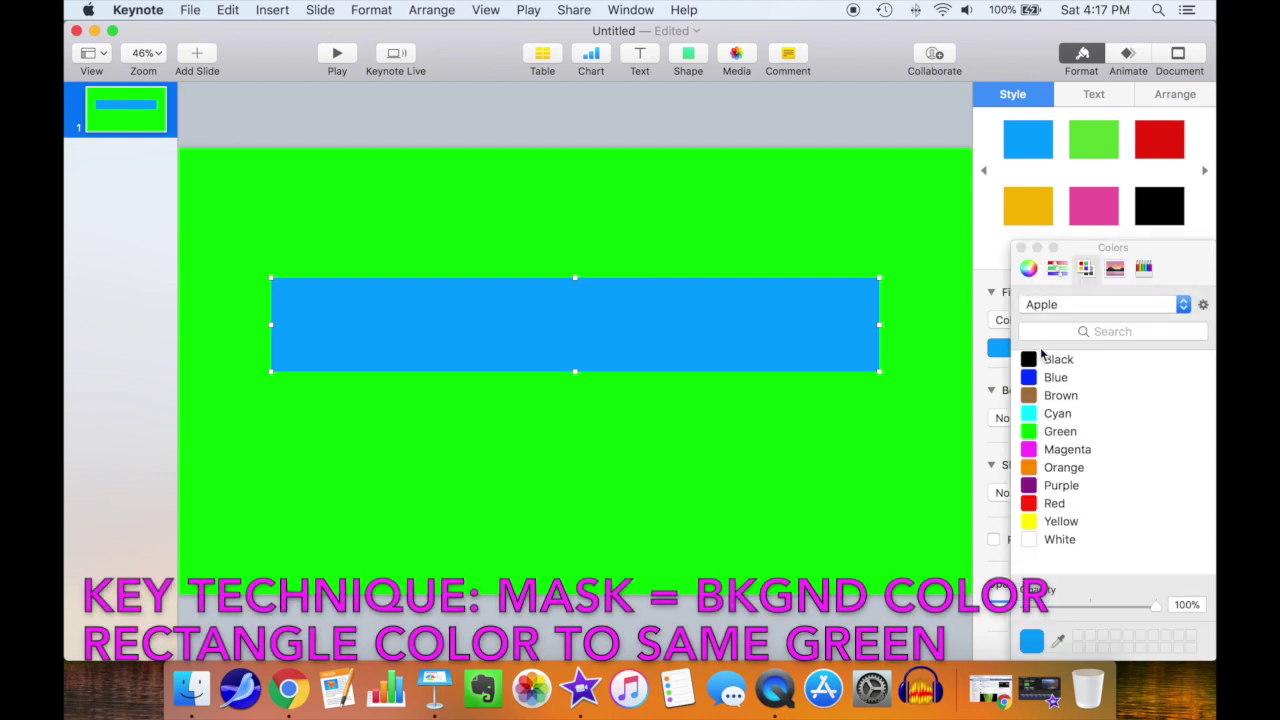
left_click(1036, 432)
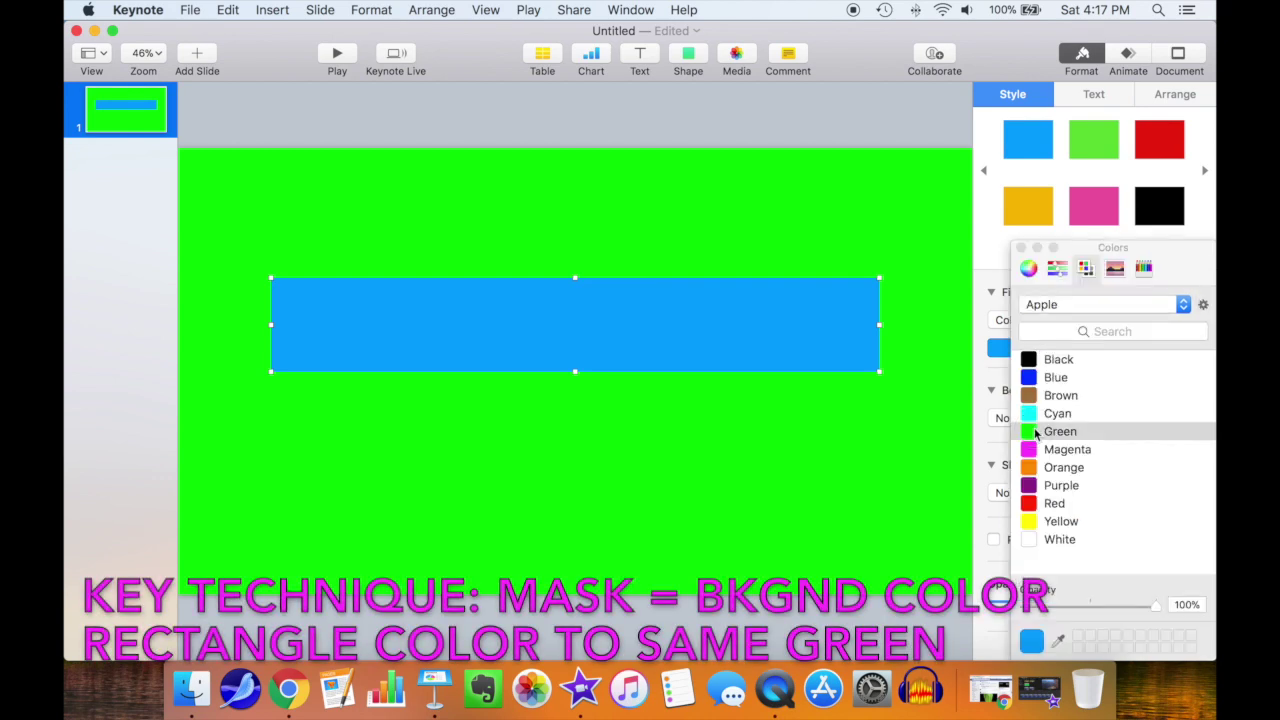
left_click(1021, 248)
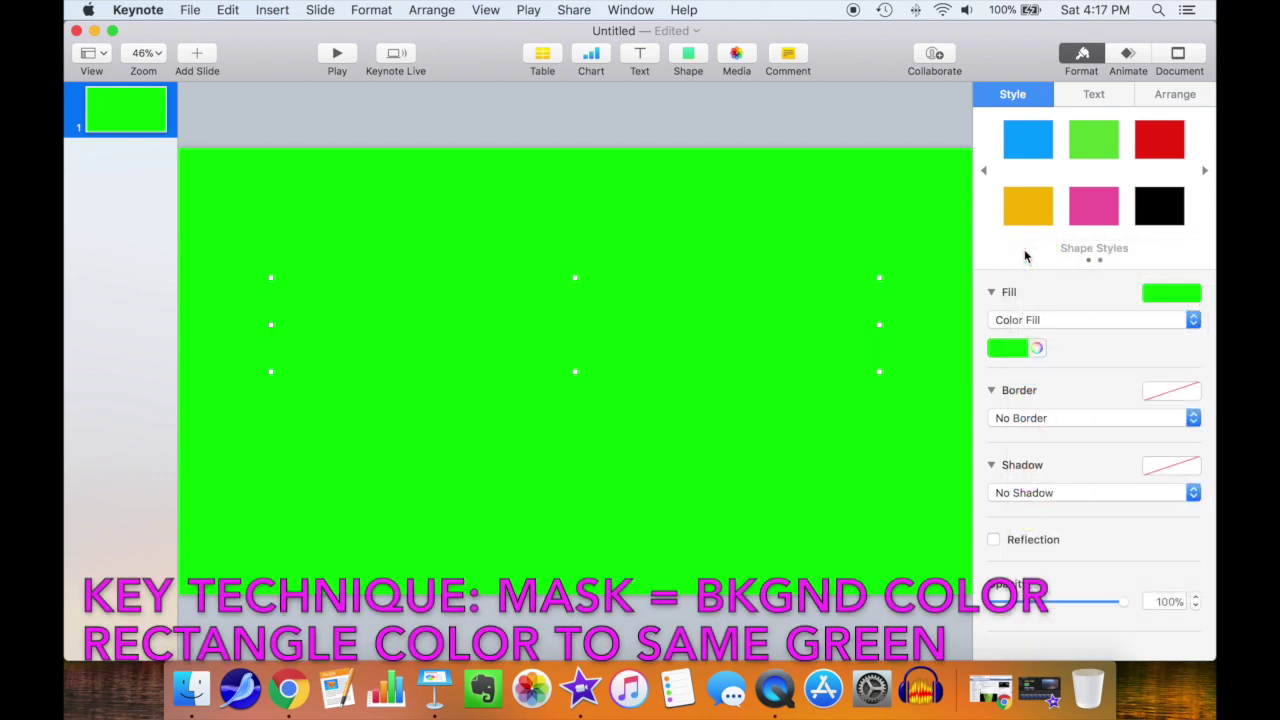
Give the rectangle a Move Out exit, Right to Left over 2.00 s, and preview the reveal
left_click(1127, 57)
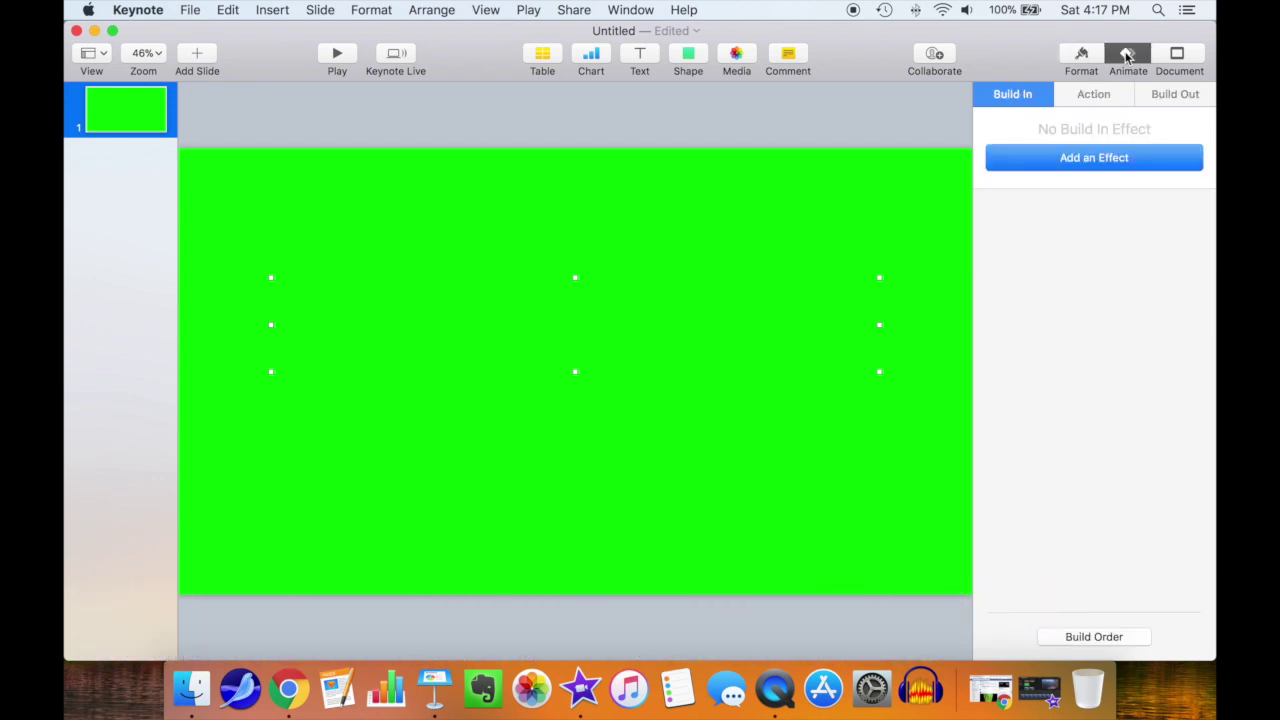
left_click(1179, 95)
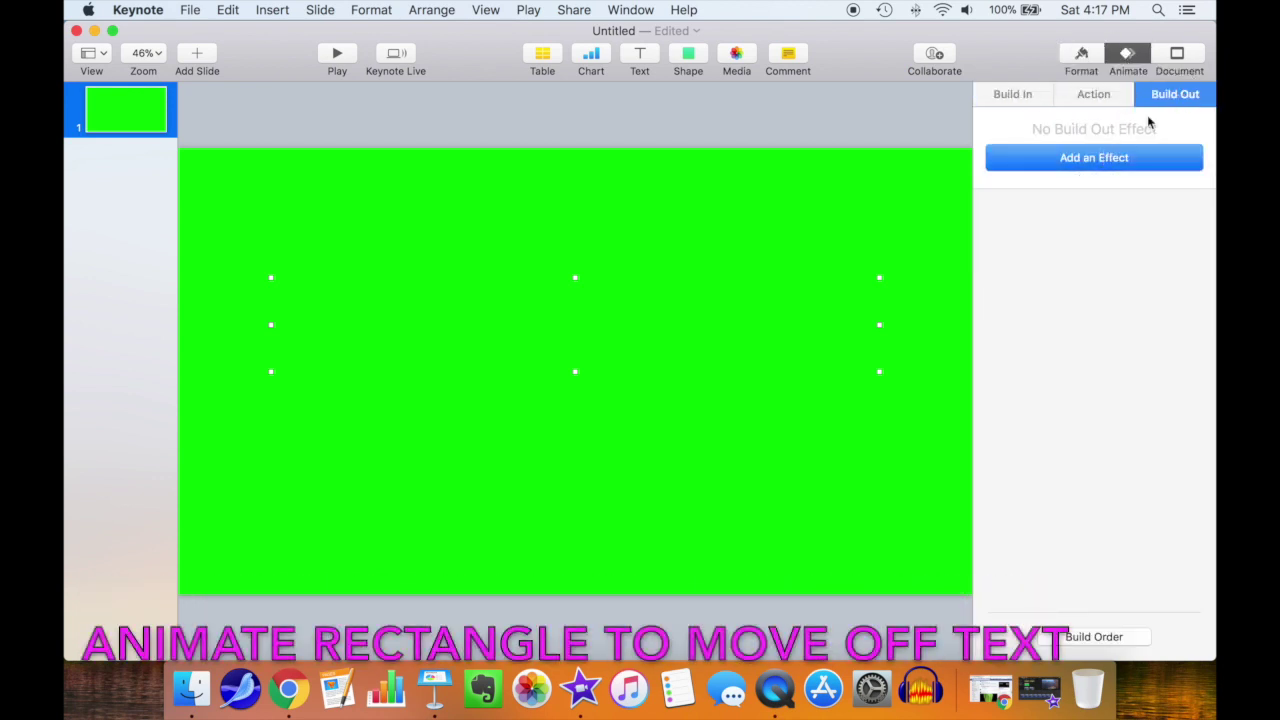
left_click(1104, 163)
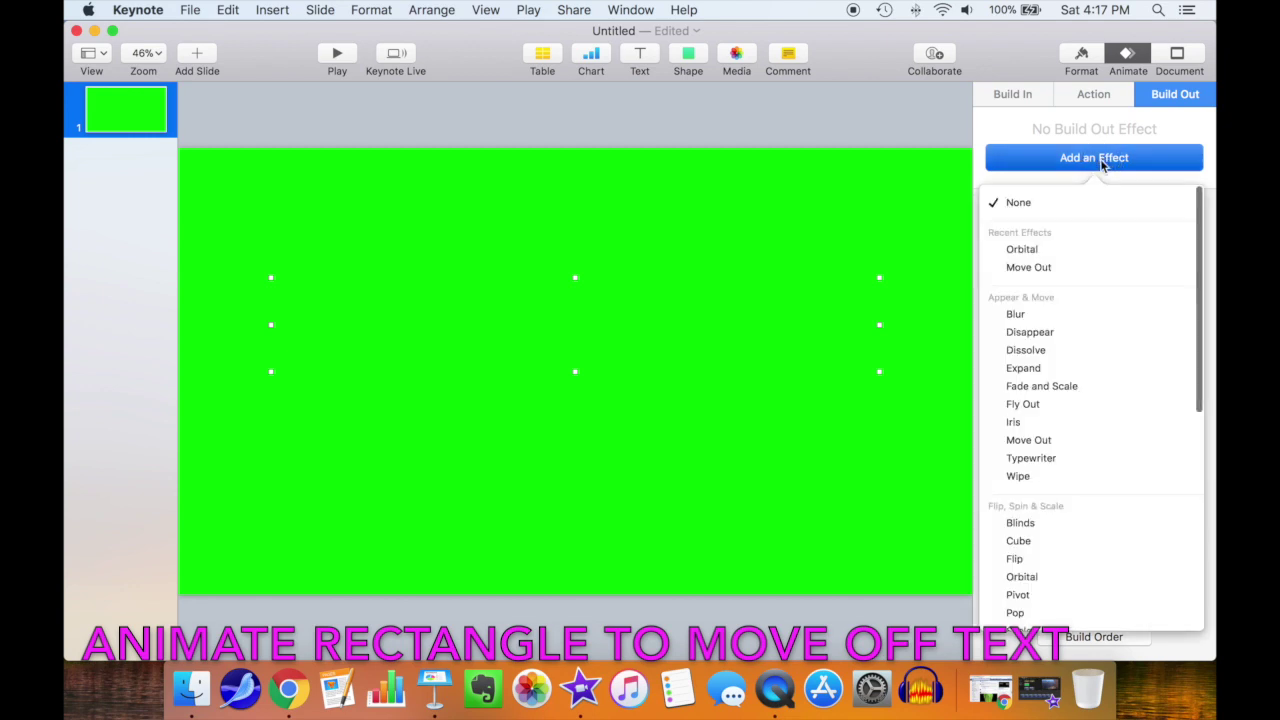
left_click(1172, 268)
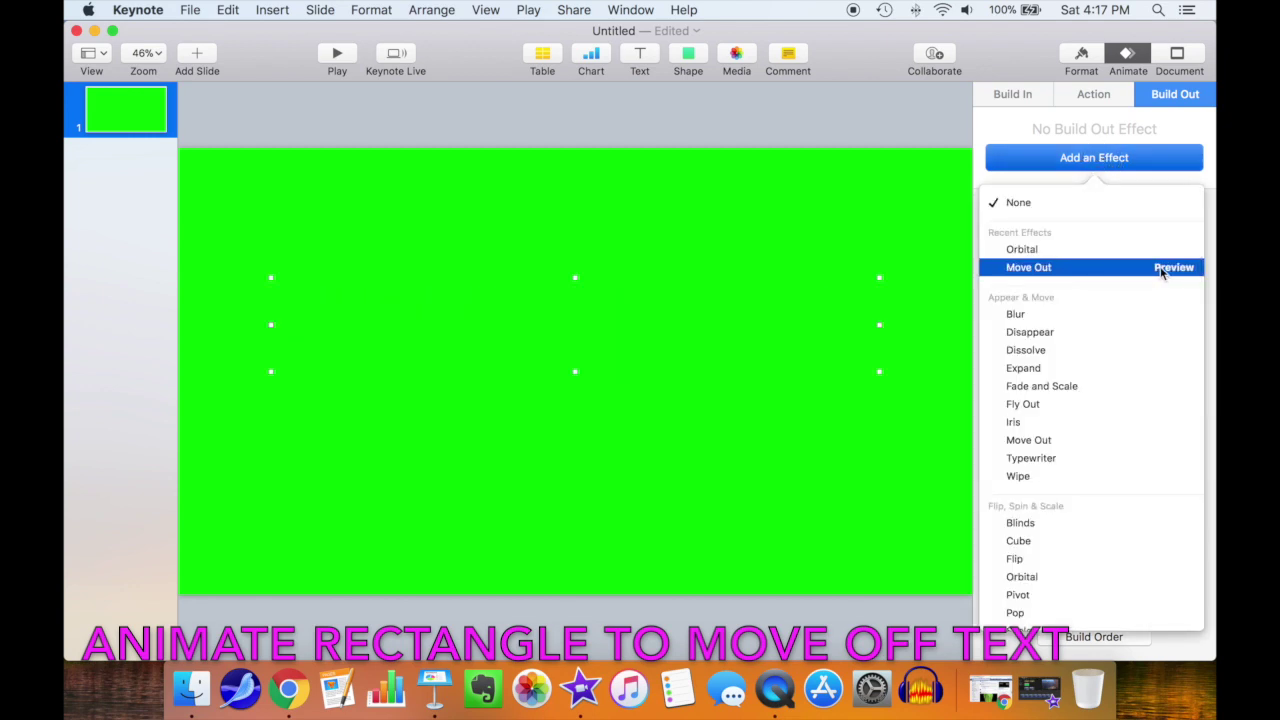
left_click(1057, 272)
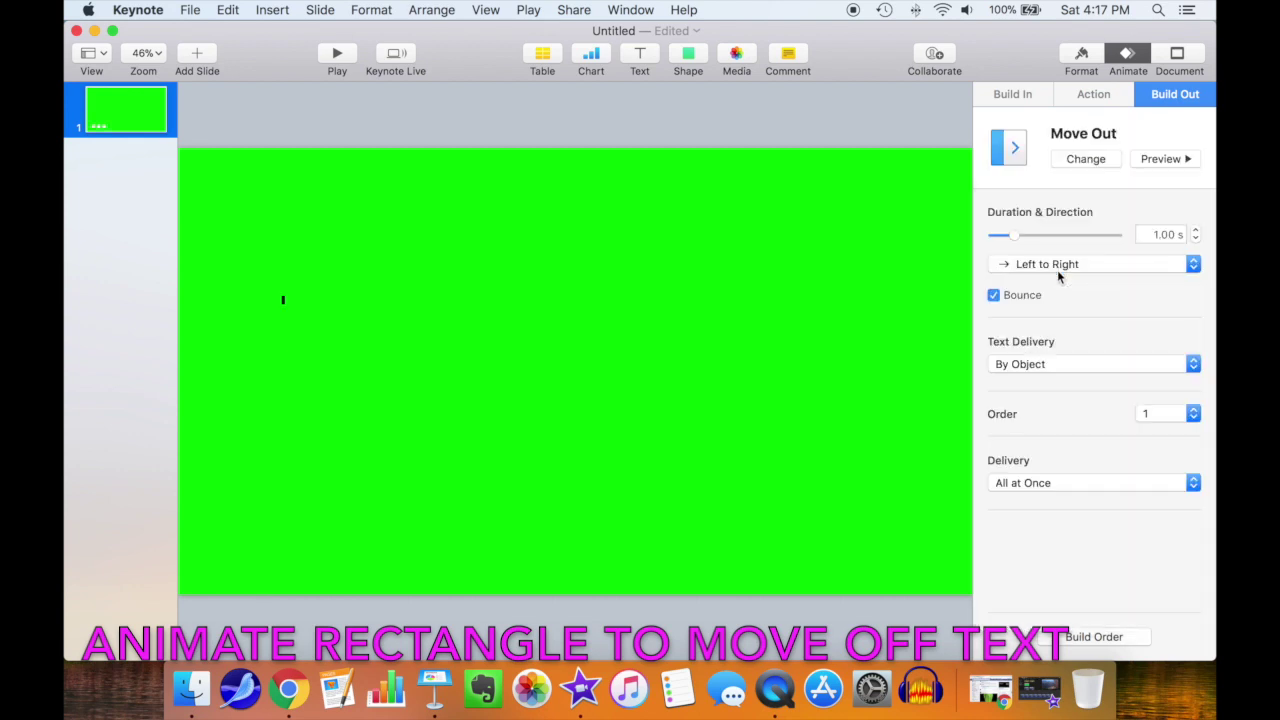
left_click(1192, 268)
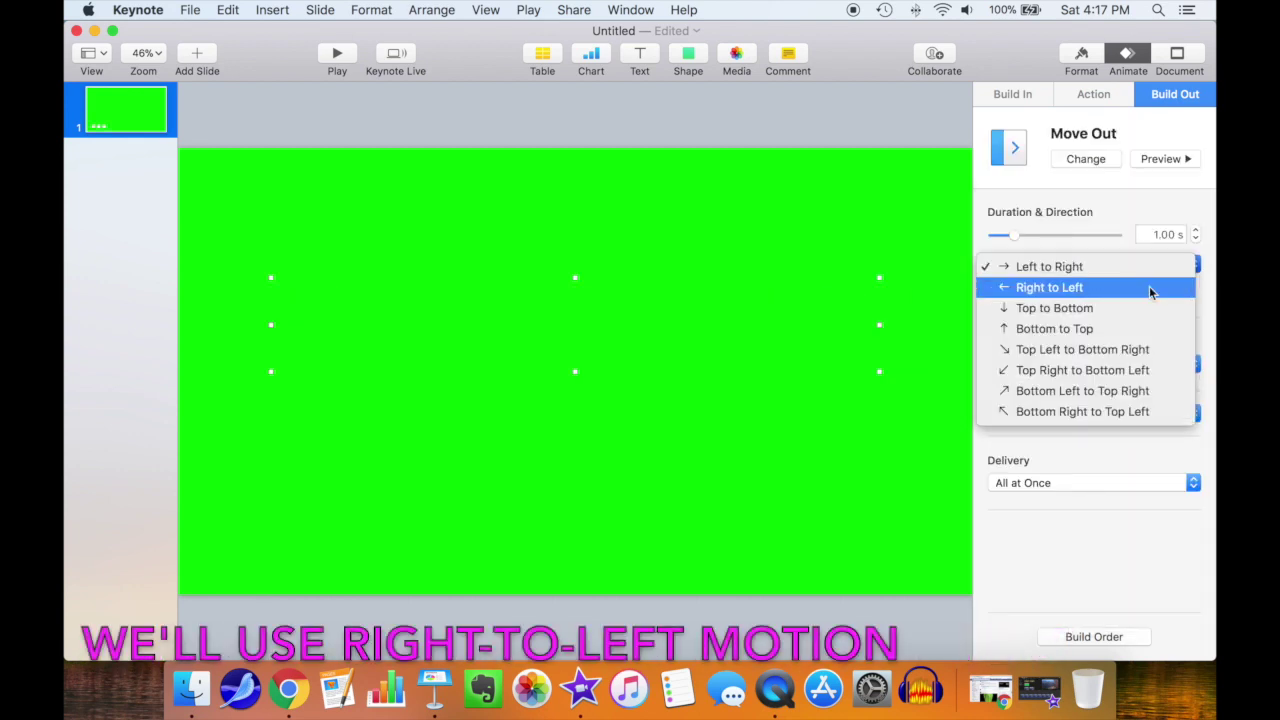
left_click(1150, 288)
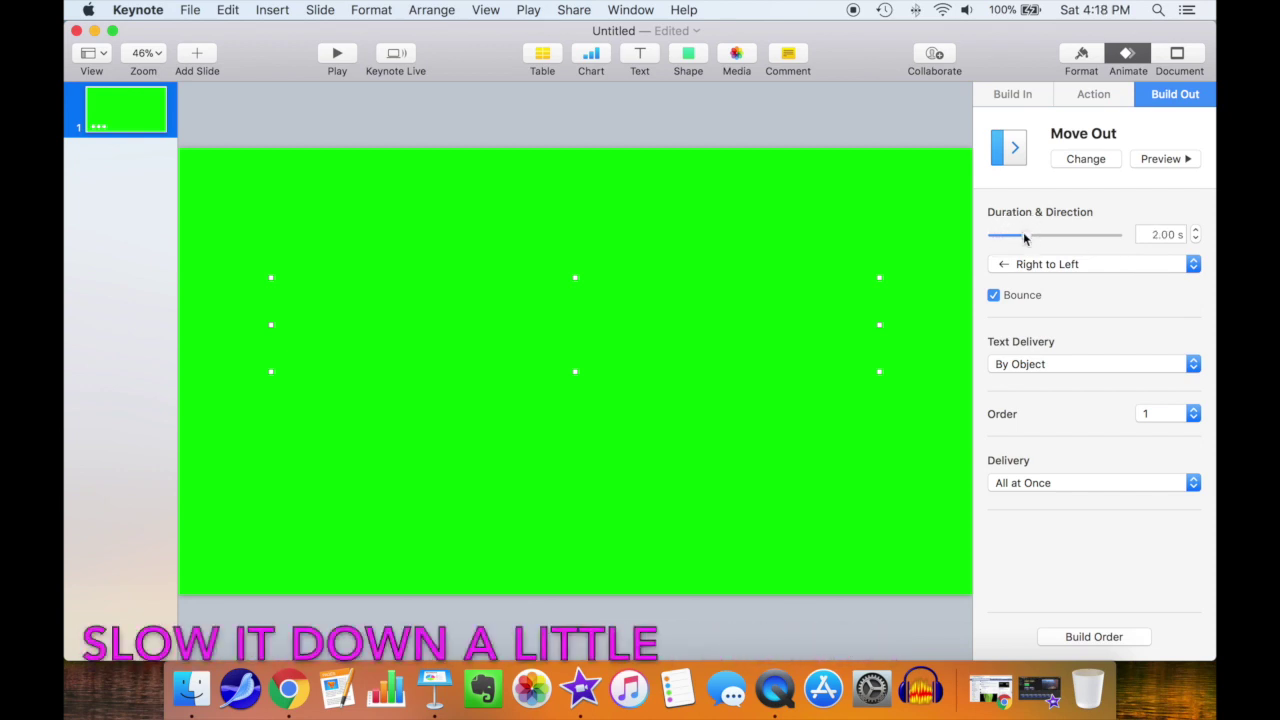
left_click(1152, 162)
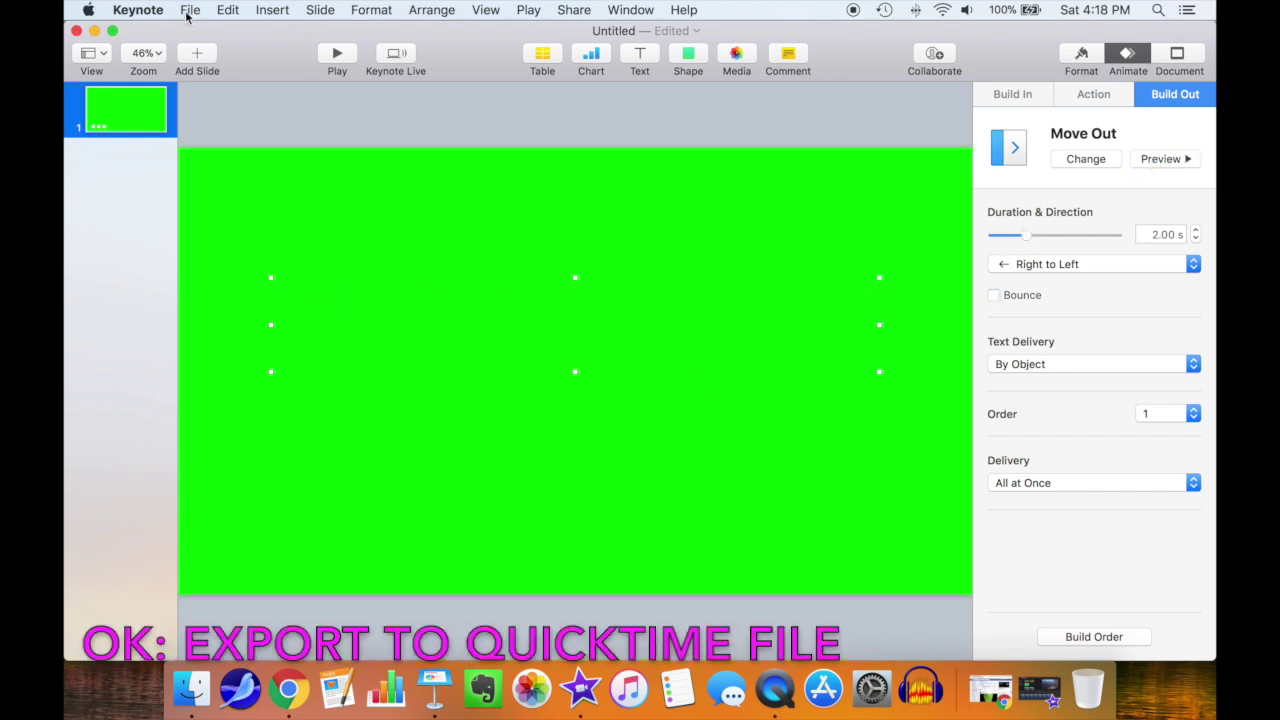
left_click(188, 12)
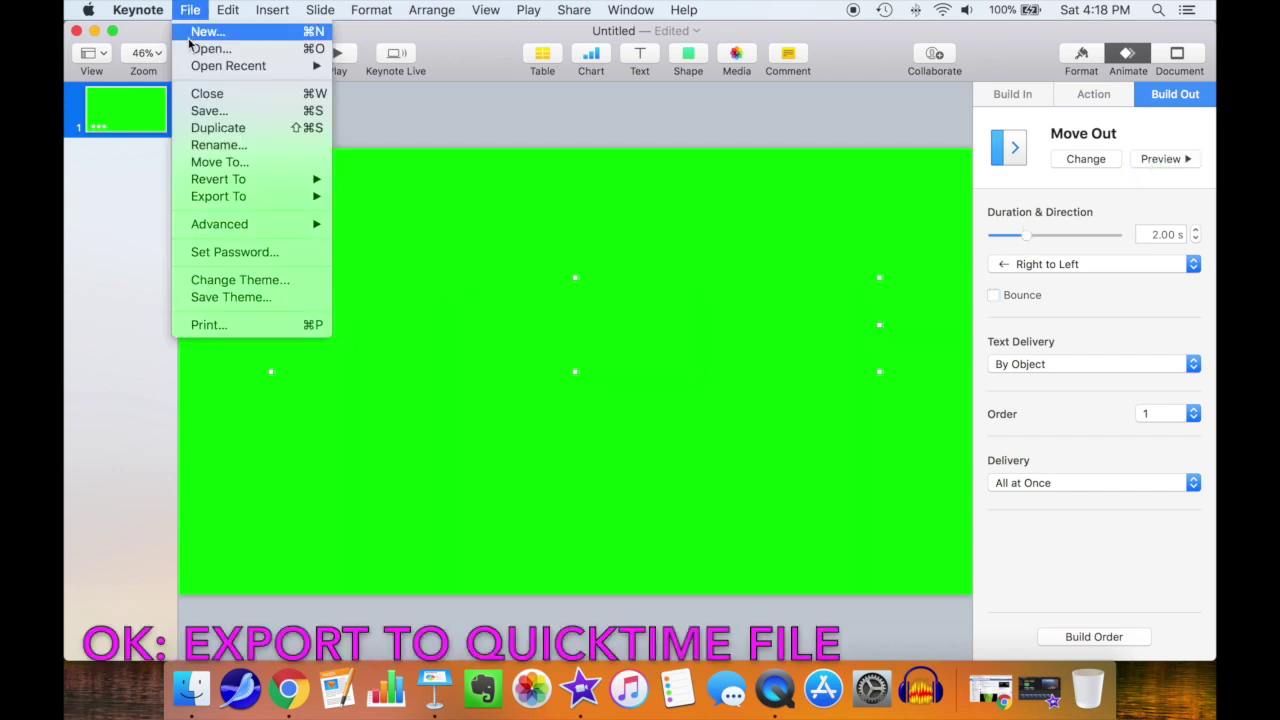
Export the slide as a 1080p QuickTime movie named TEXT REVEAL, then minimize Keynote
mouse_move(223, 199)
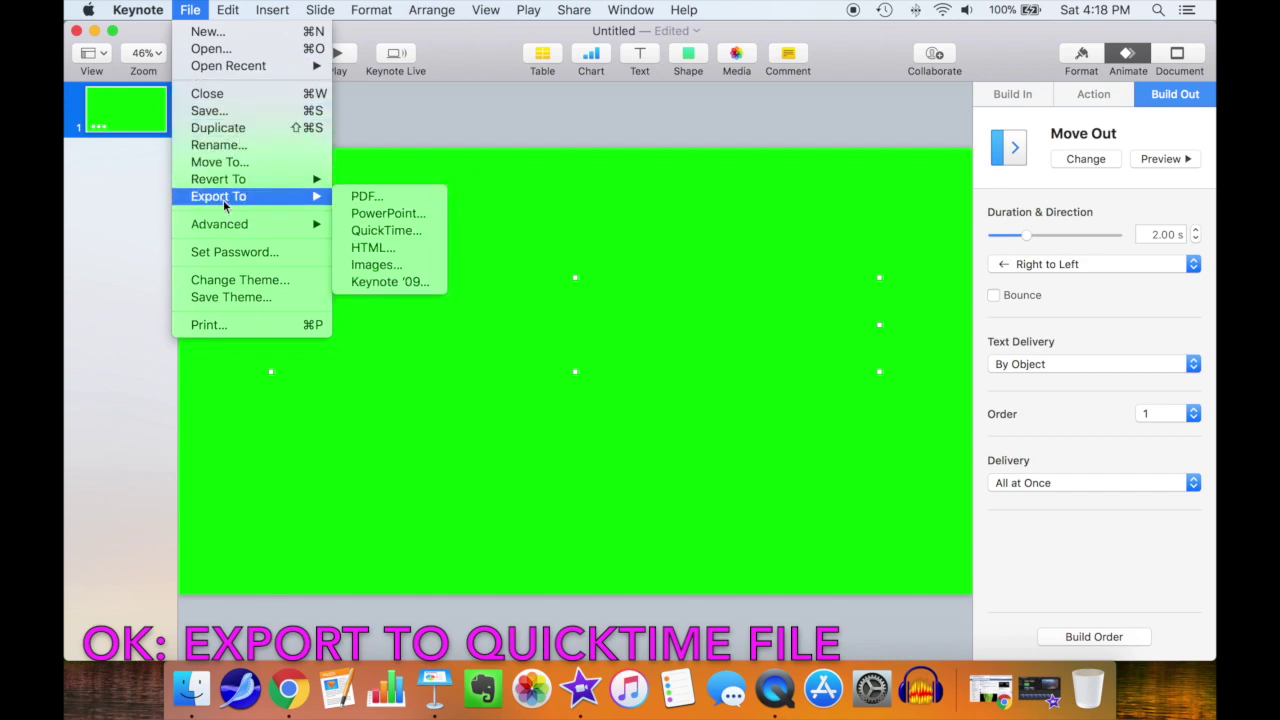
left_click(391, 231)
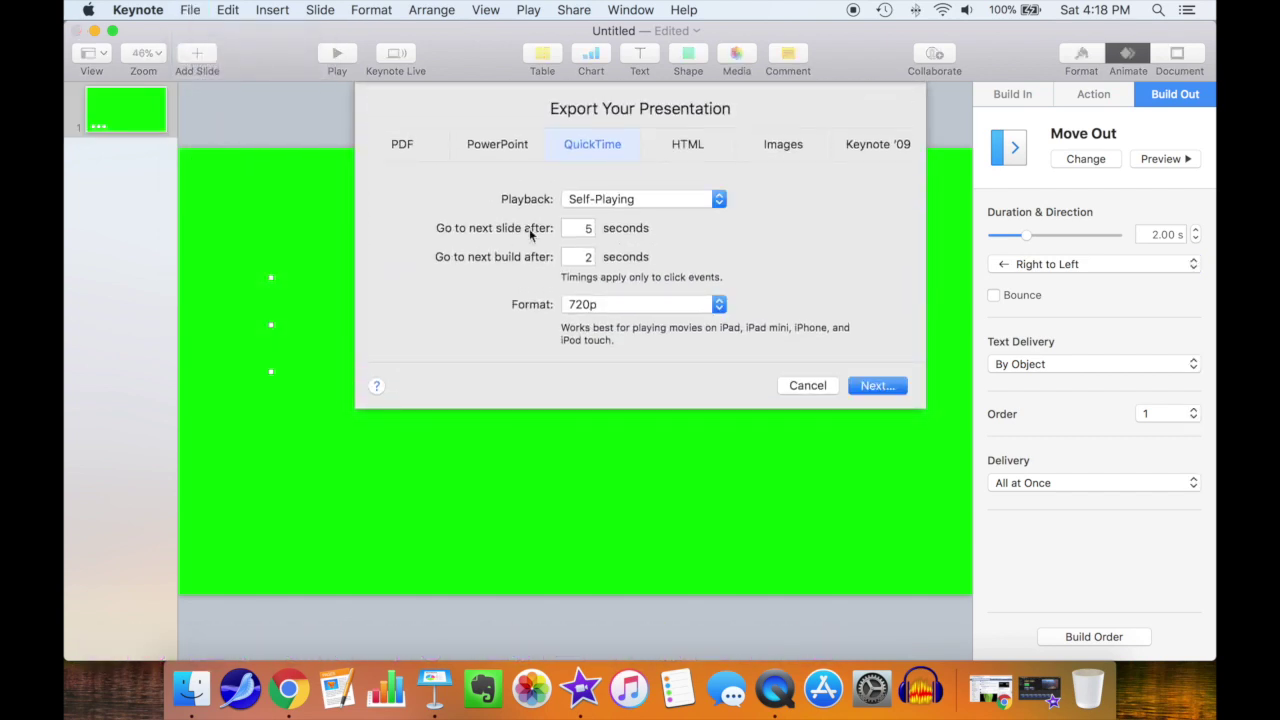
left_click(718, 304)
left_click(703, 322)
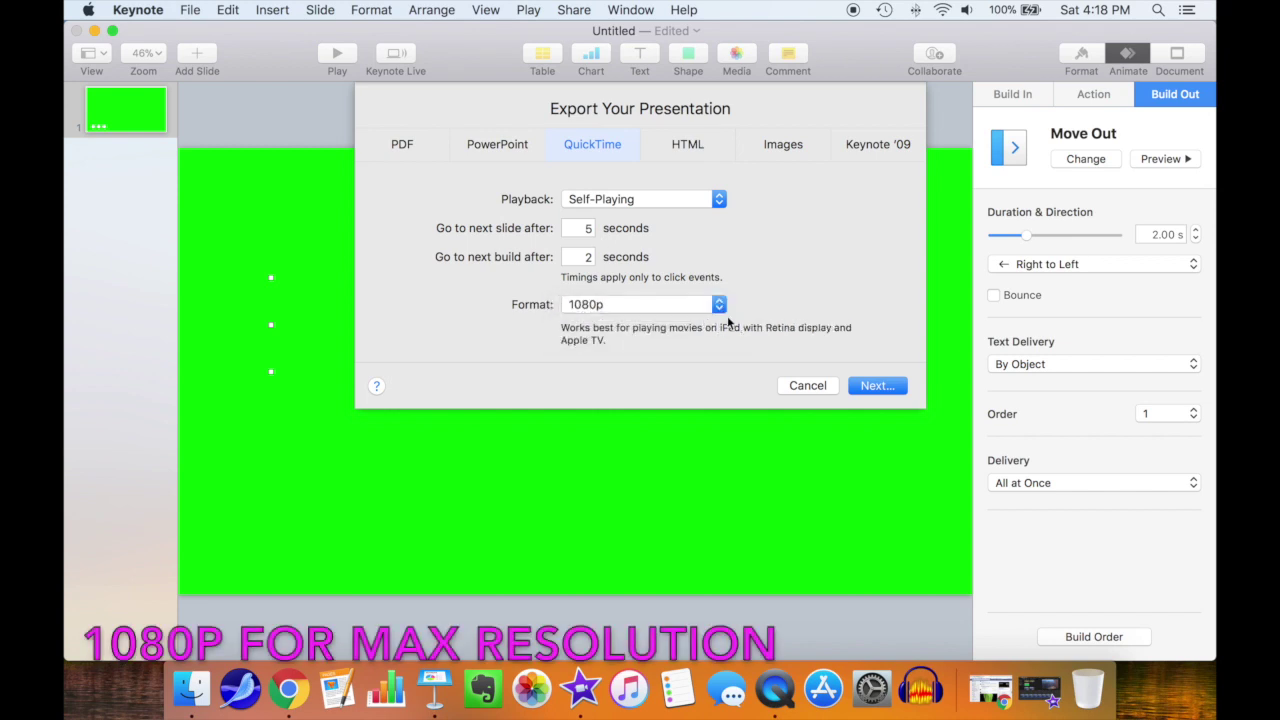
left_click(860, 385)
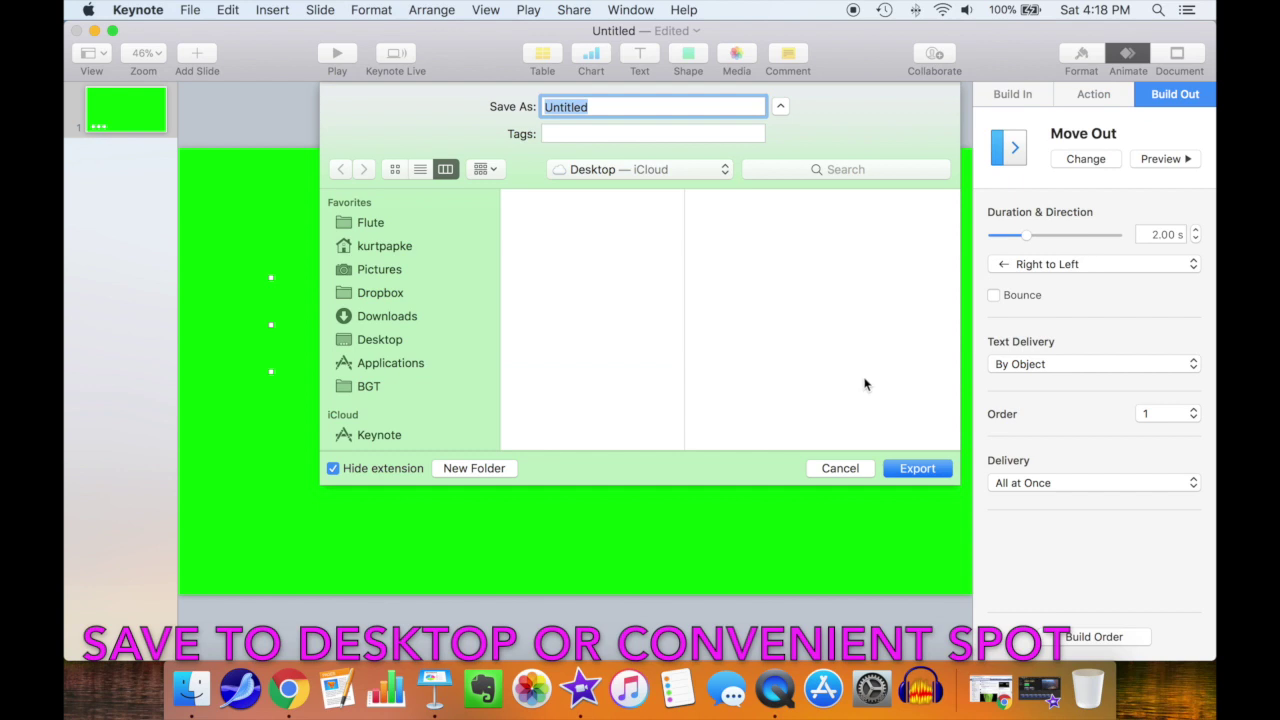
type("TEXT REVEAL")
key("Return")
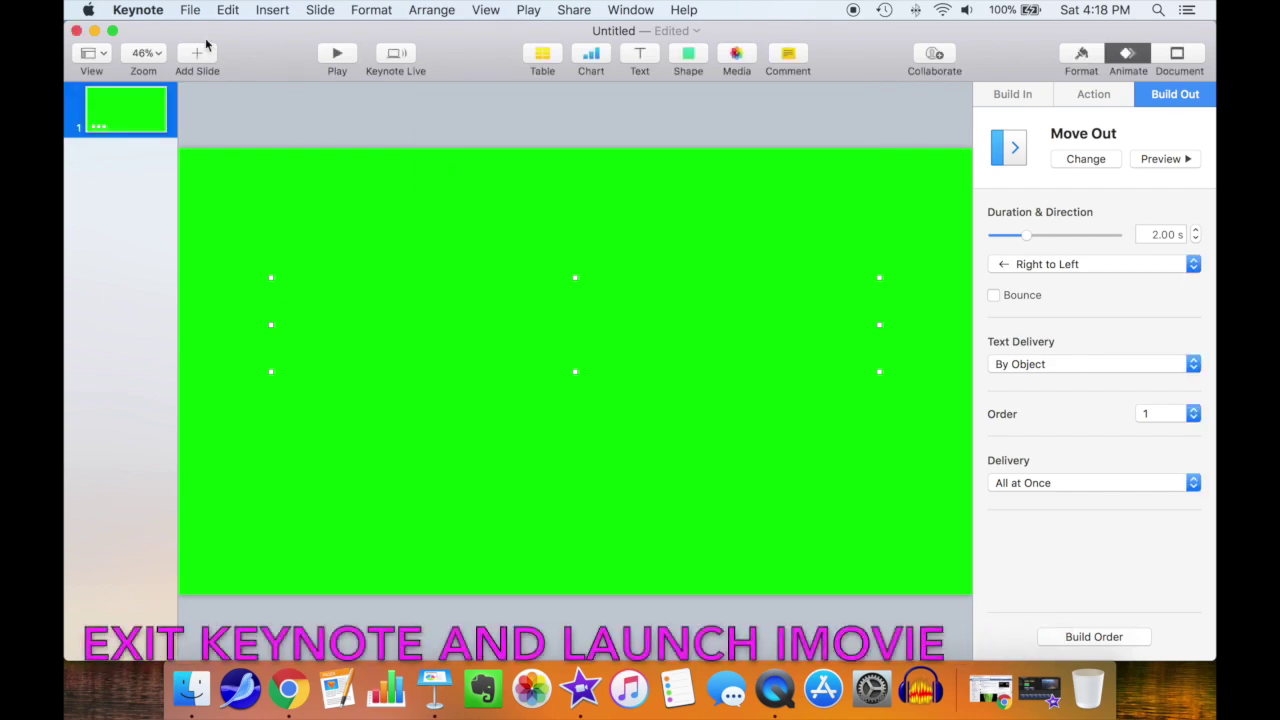
left_click(95, 31)
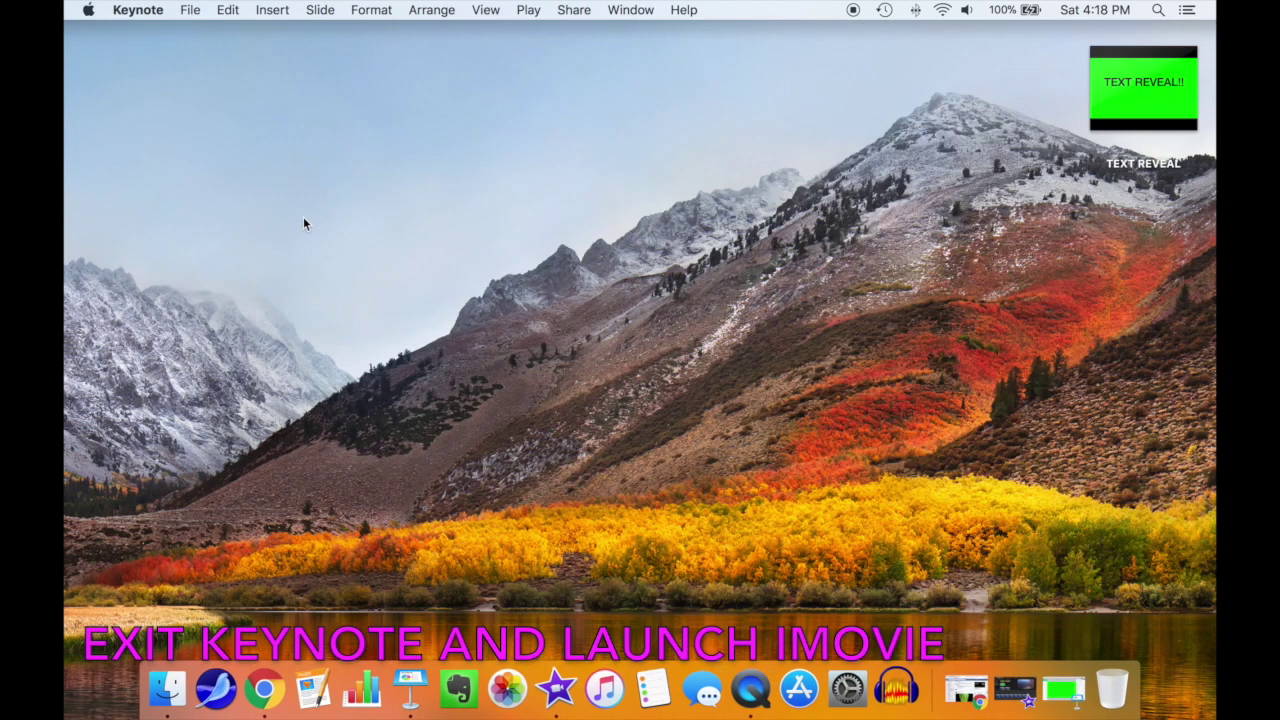
Launch iMovie and drag the TEXT REVEAL file onto the timeline above the hiking clip
left_click(1015, 688)
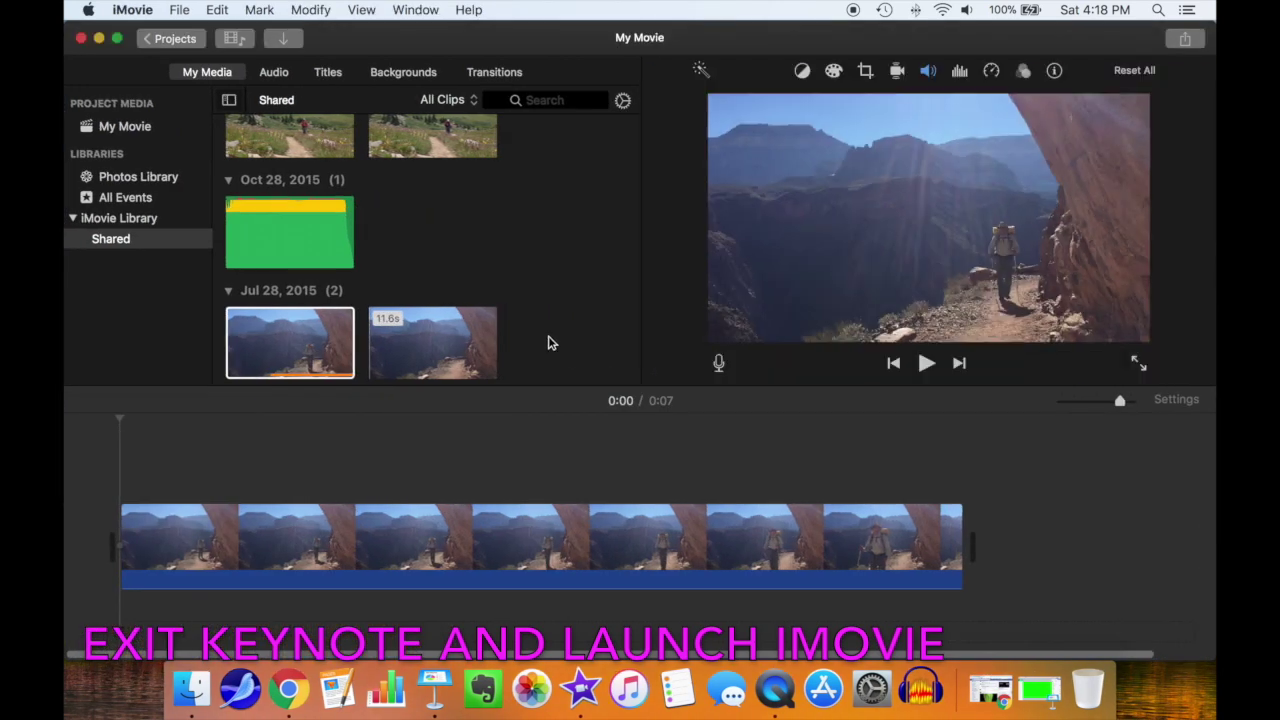
left_click_drag(826, 40, 682, 20)
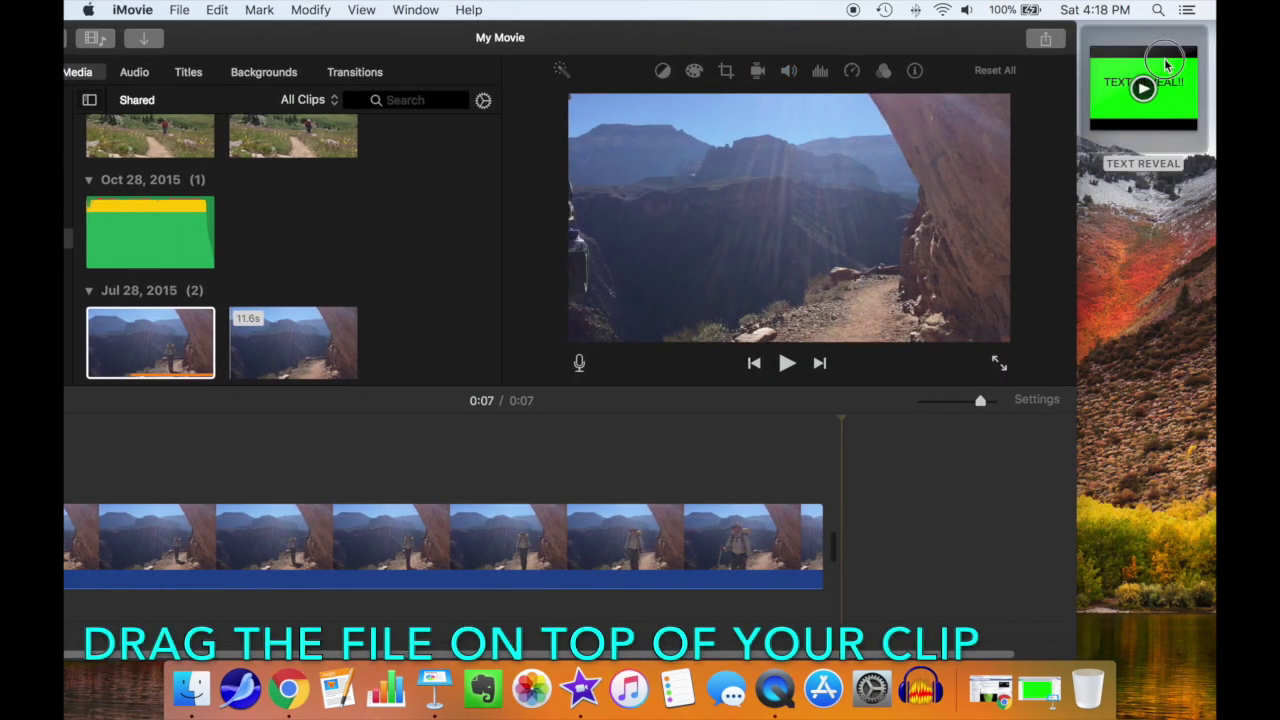
left_click_drag(1166, 64, 84, 468)
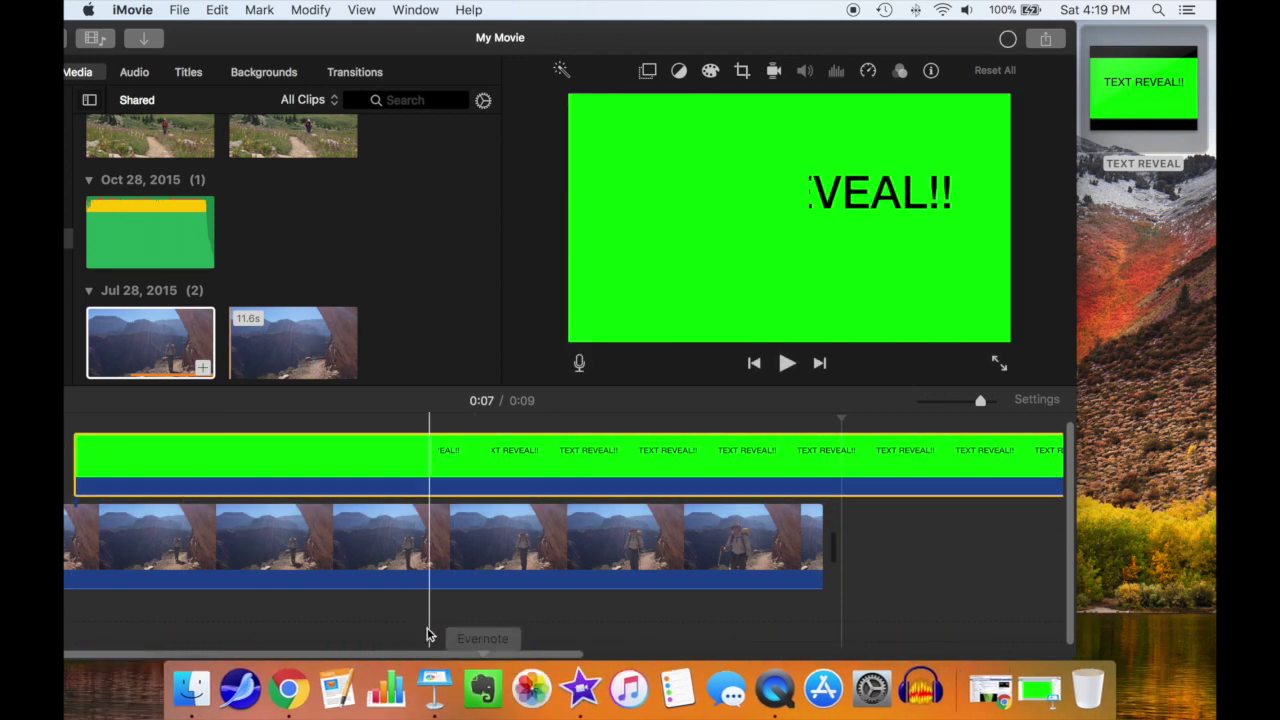
Trim the text clip's static opening down to 6.9 s and align it with the project start
left_click_drag(592, 35, 735, 35)
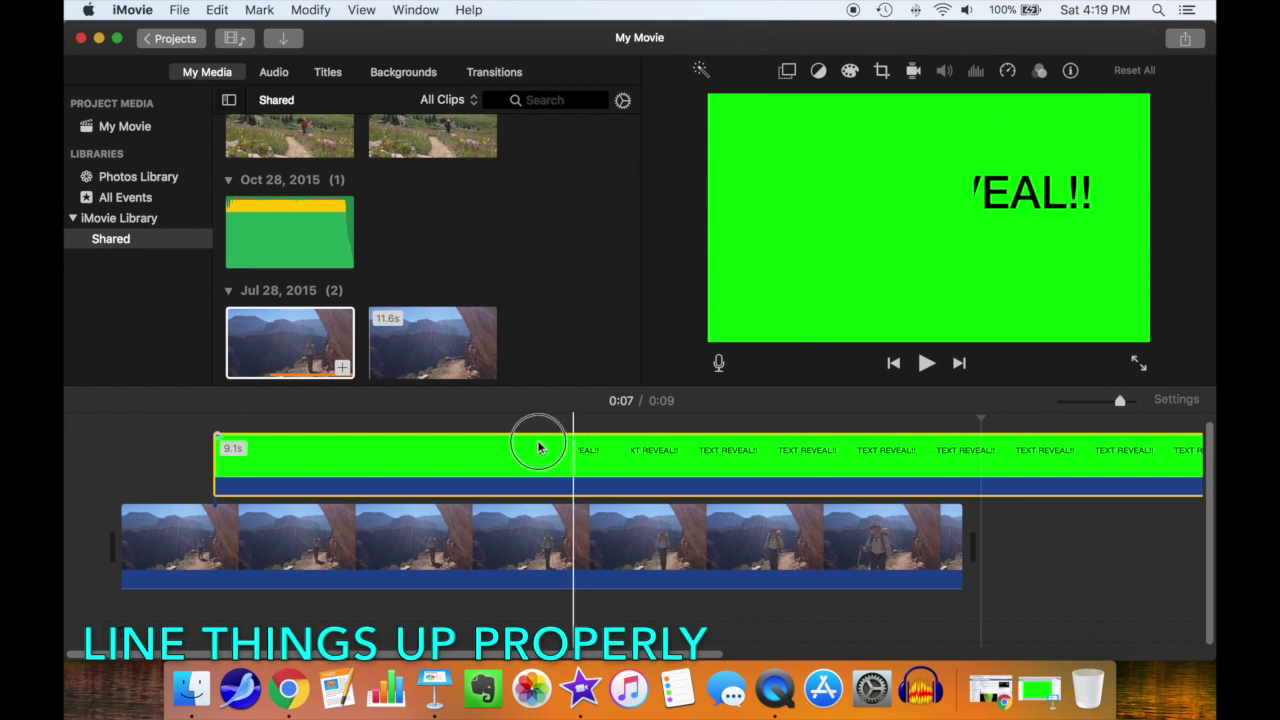
left_click_drag(538, 447, 480, 445)
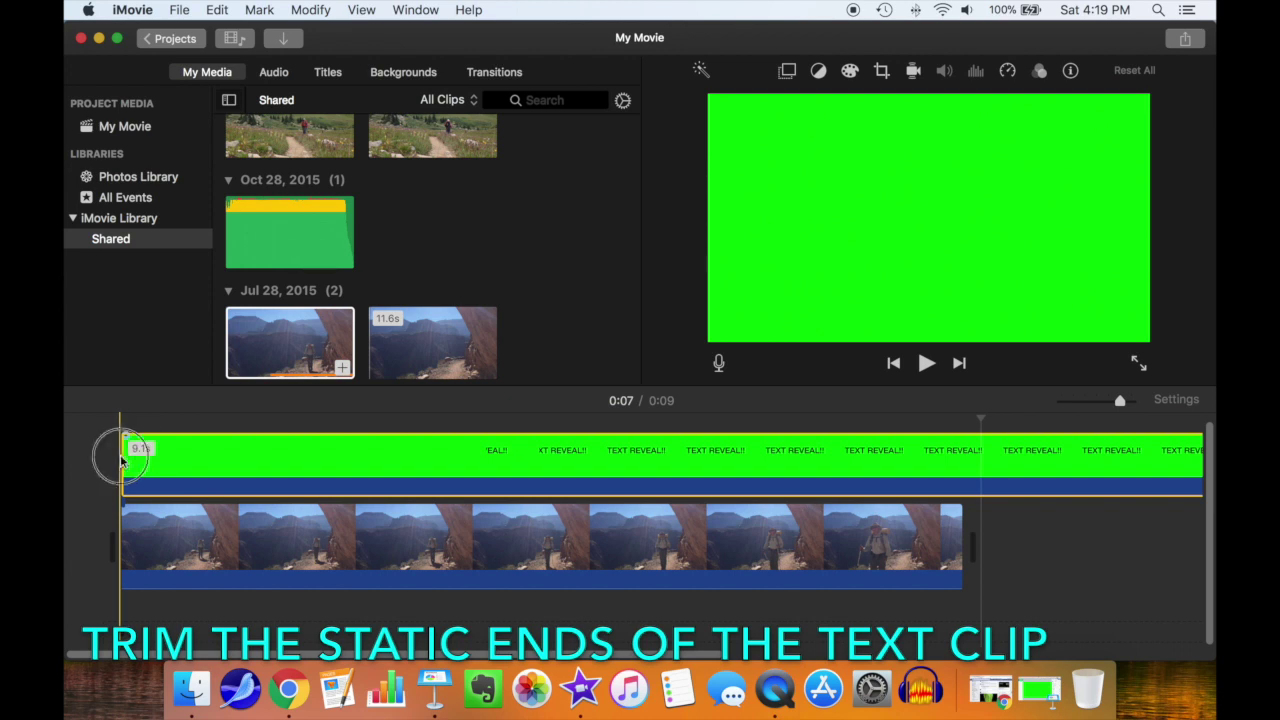
left_click_drag(122, 458, 395, 463)
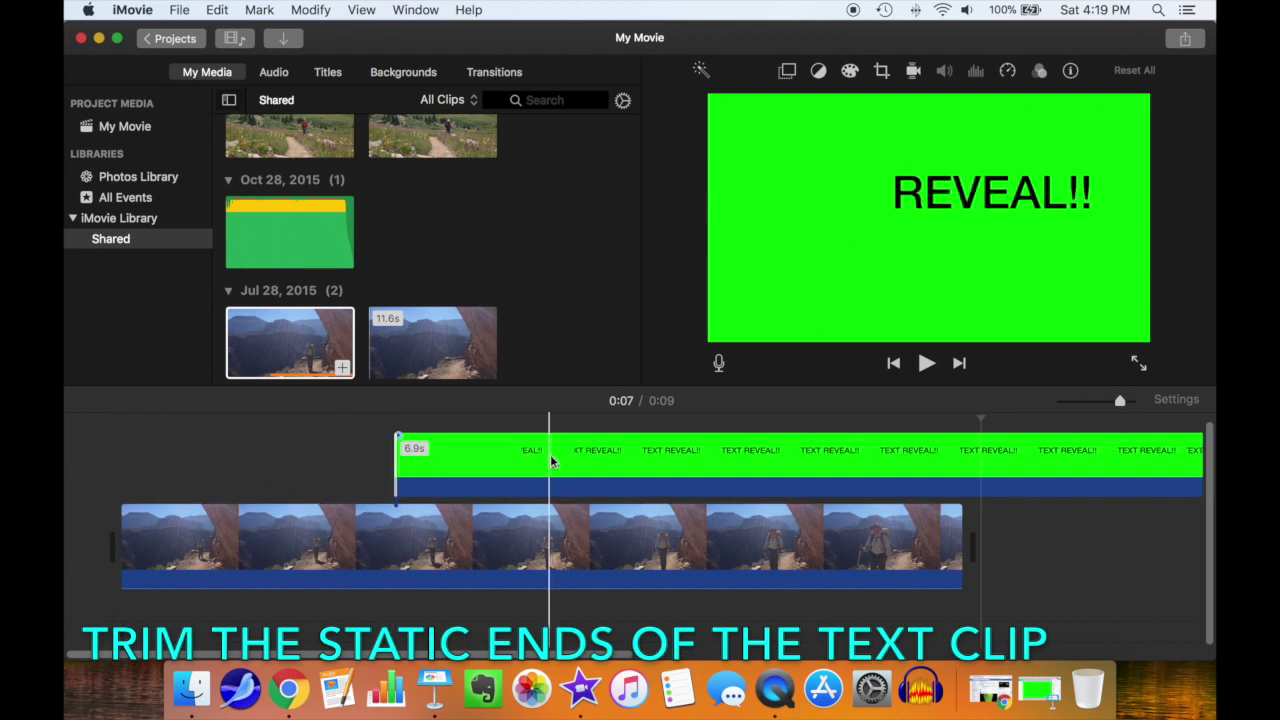
left_click_drag(557, 443, 288, 440)
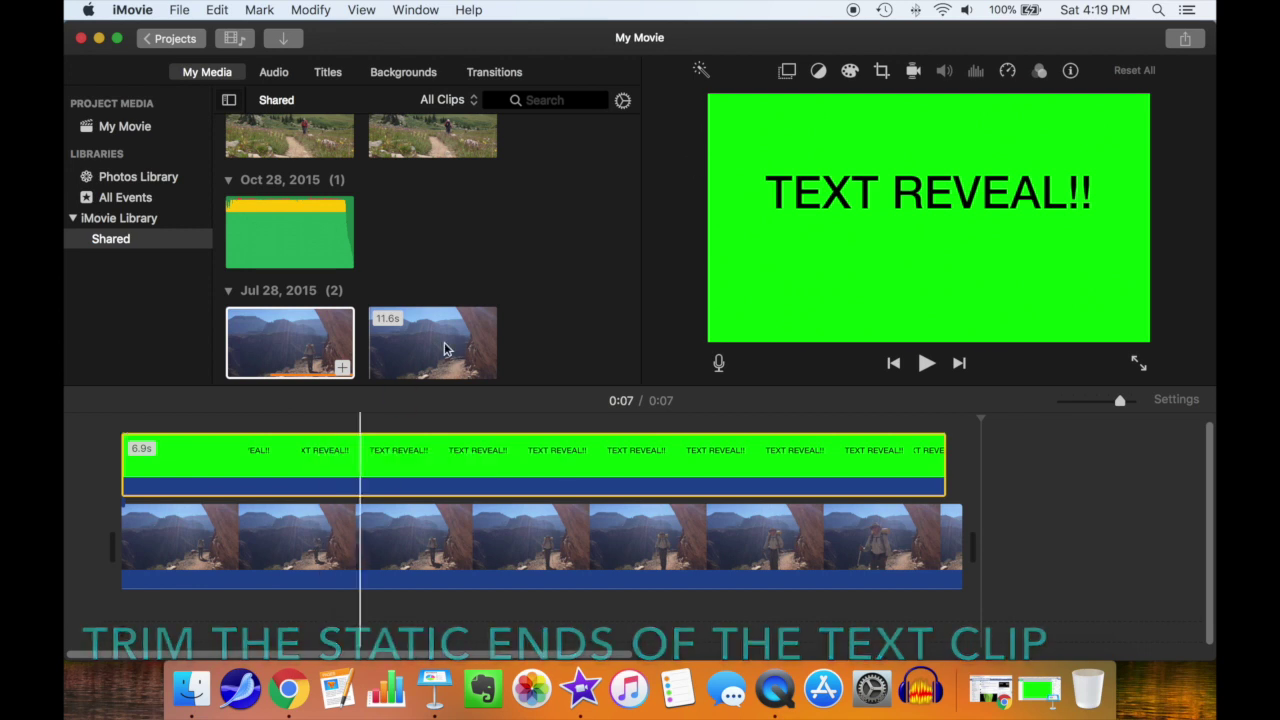
Set the TEXT REVEAL clip to Green/Blue Screen, play it over the canyon footage, and minimize iMovie
left_click(787, 71)
left_click(752, 105)
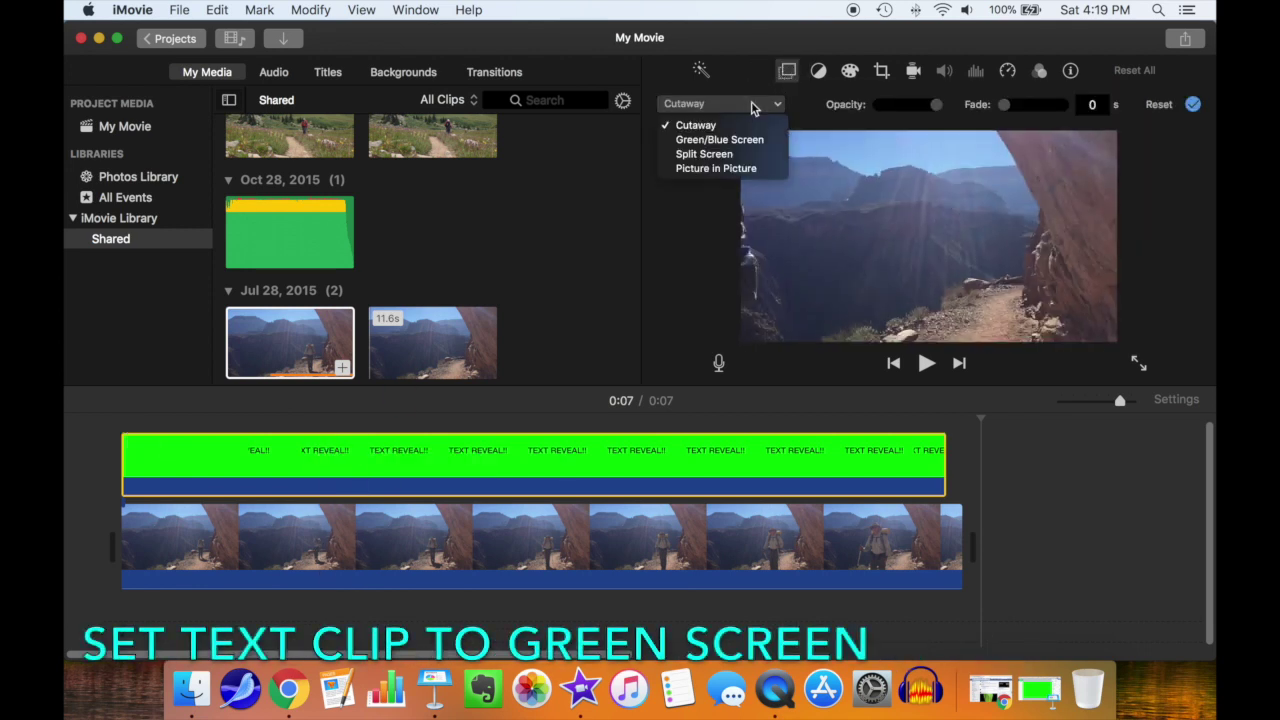
left_click(740, 141)
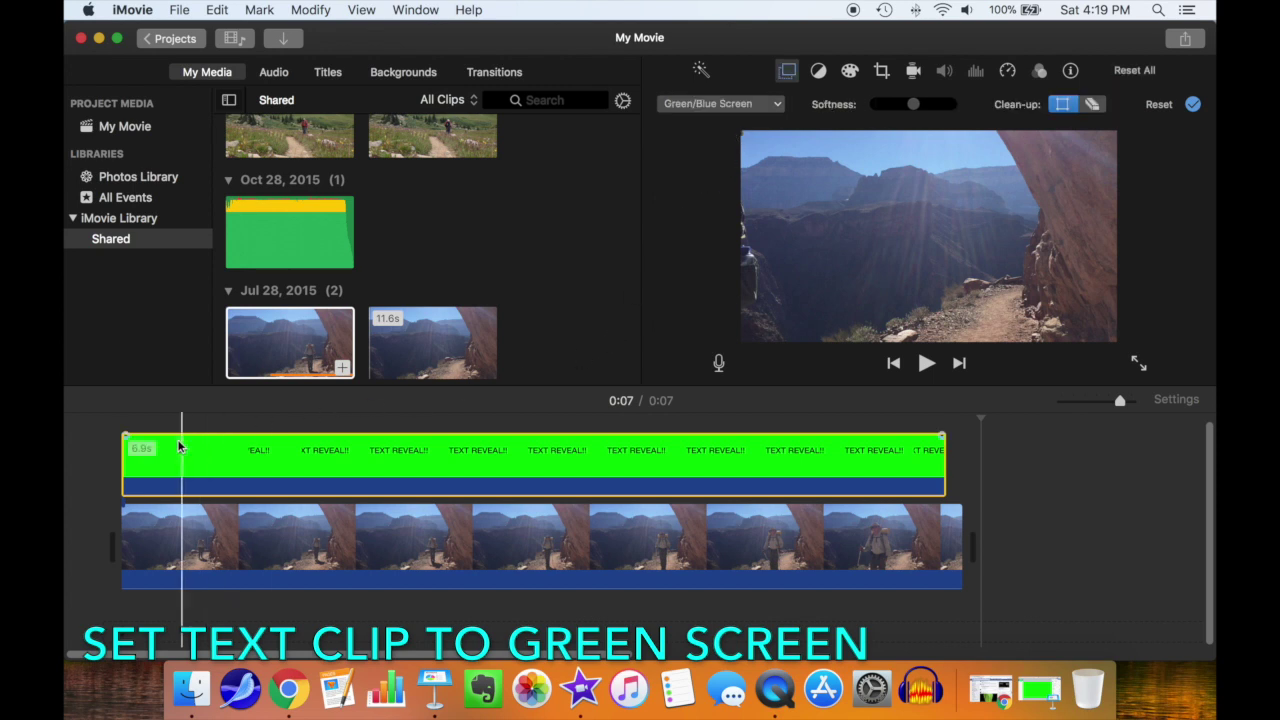
left_click(252, 536)
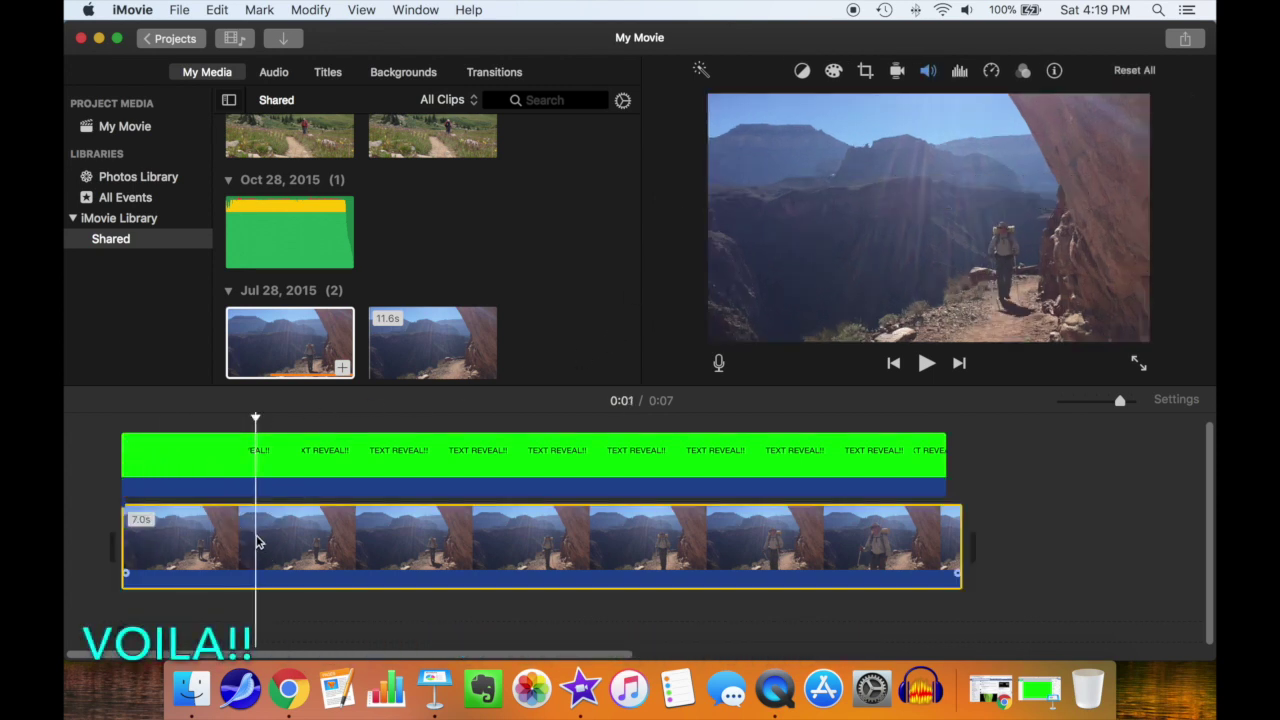
key("backslash")
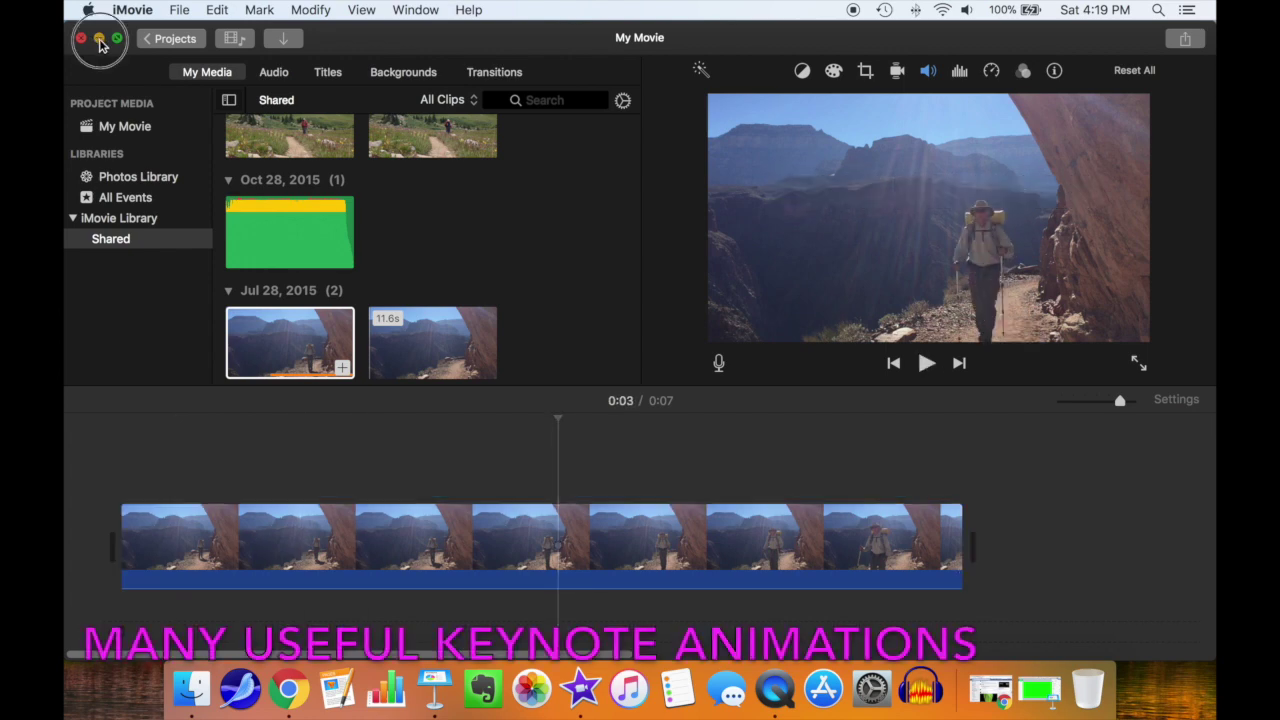
left_click(100, 40)
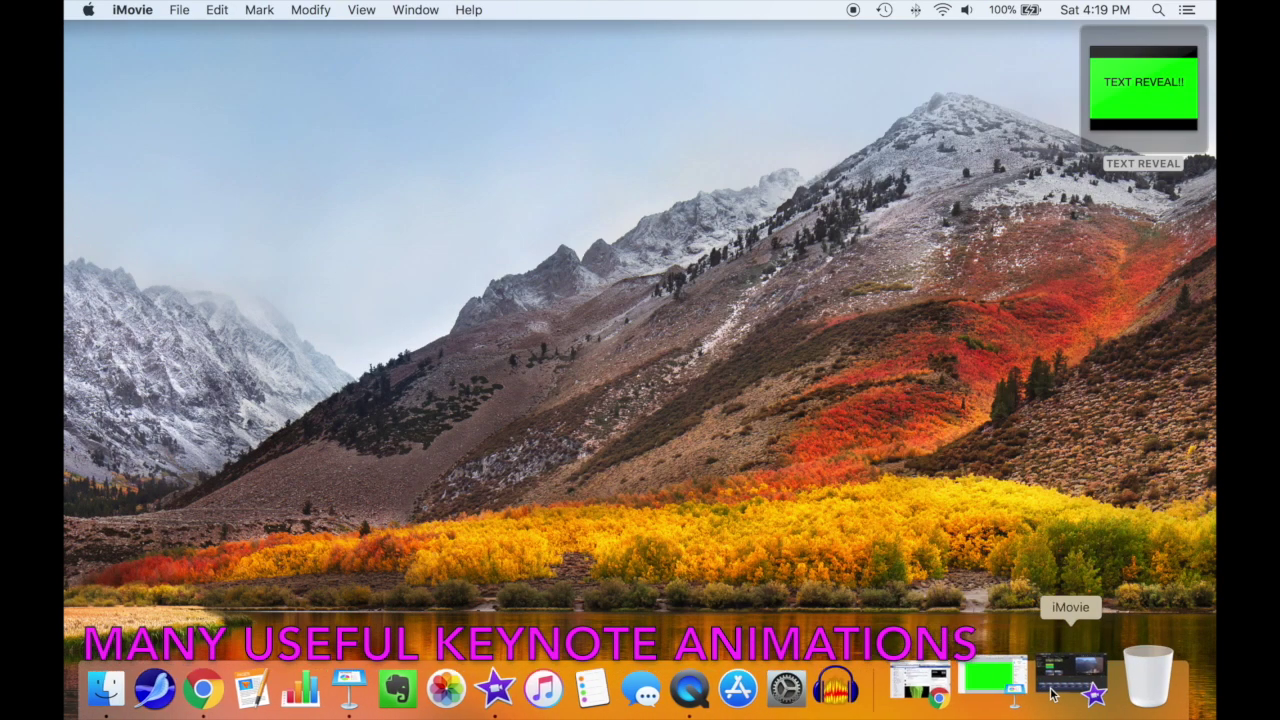
Back in Keynote, preview the Orbital and Comet exit effects for the rectangle
left_click(1014, 688)
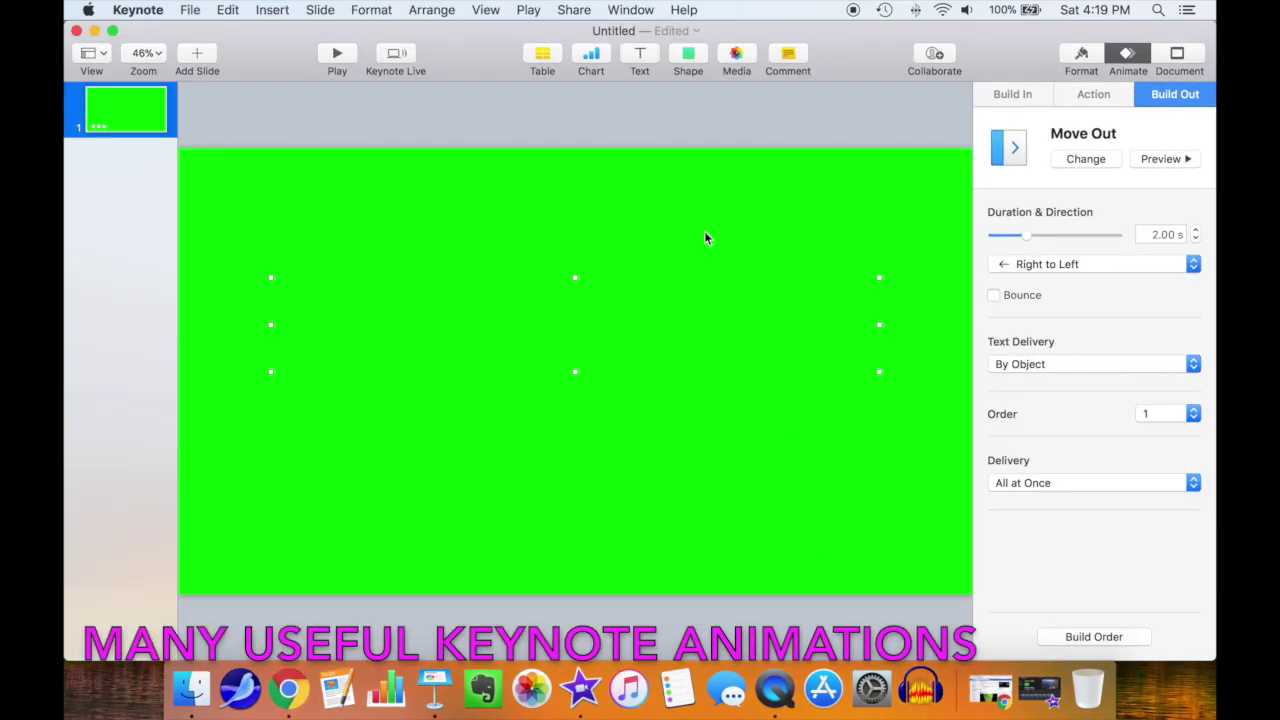
left_click(1098, 160)
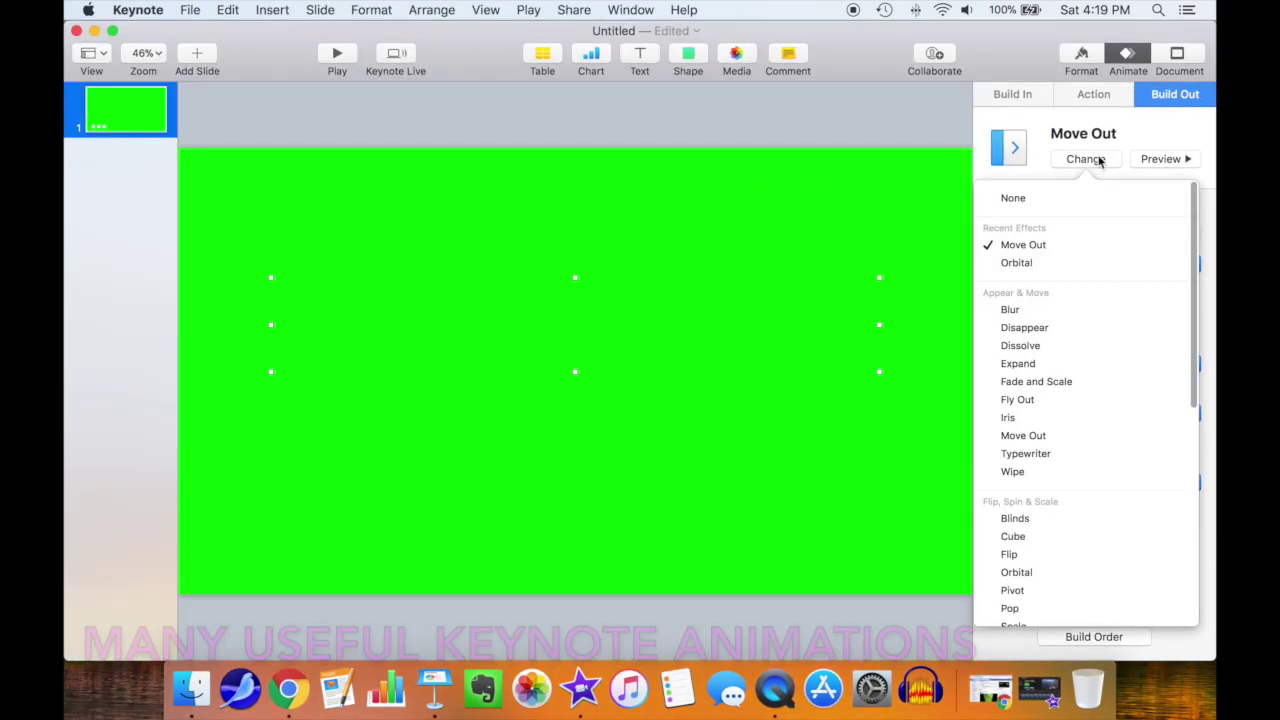
left_click(1165, 573)
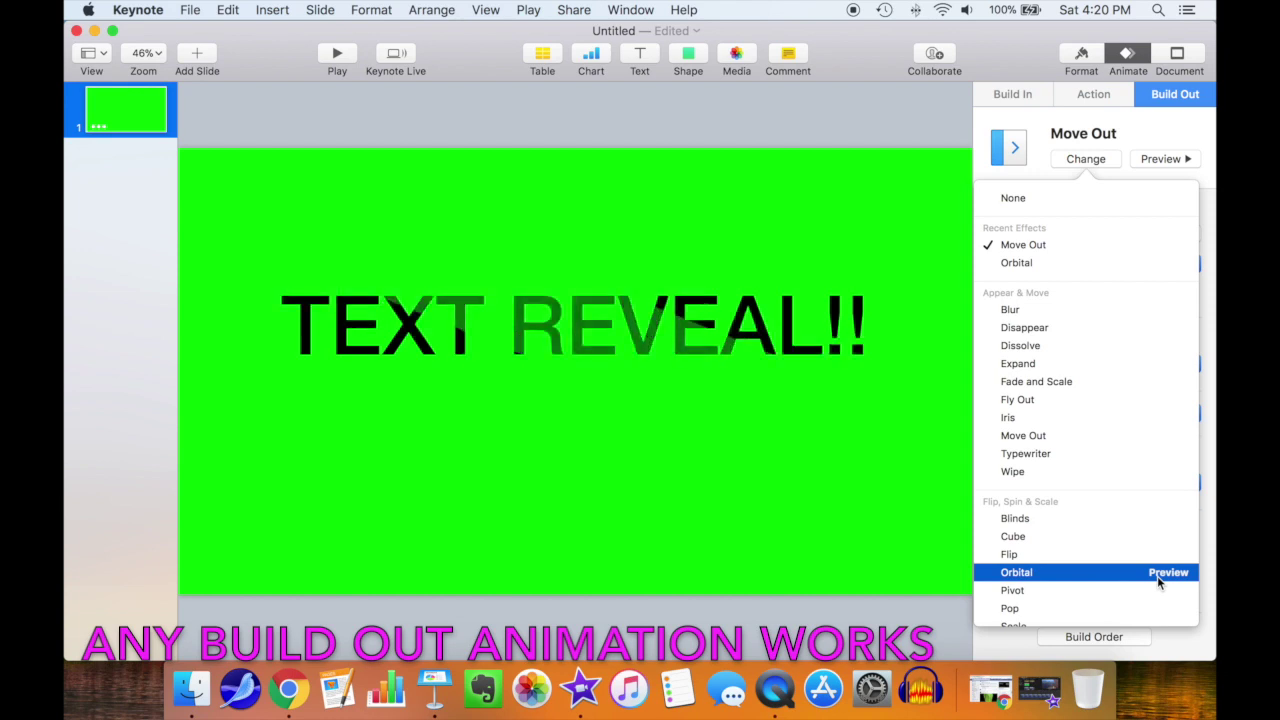
scroll(1165, 432, "down", 5)
left_click(1168, 451)
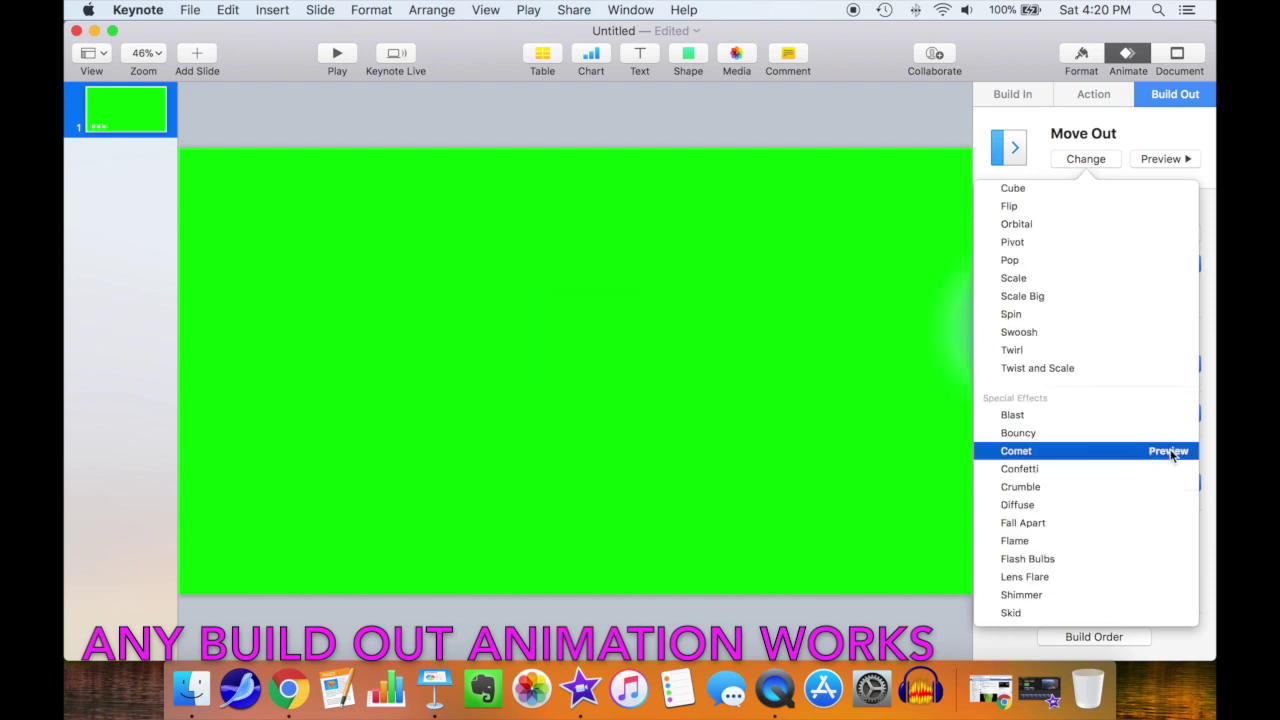
left_click(1168, 451)
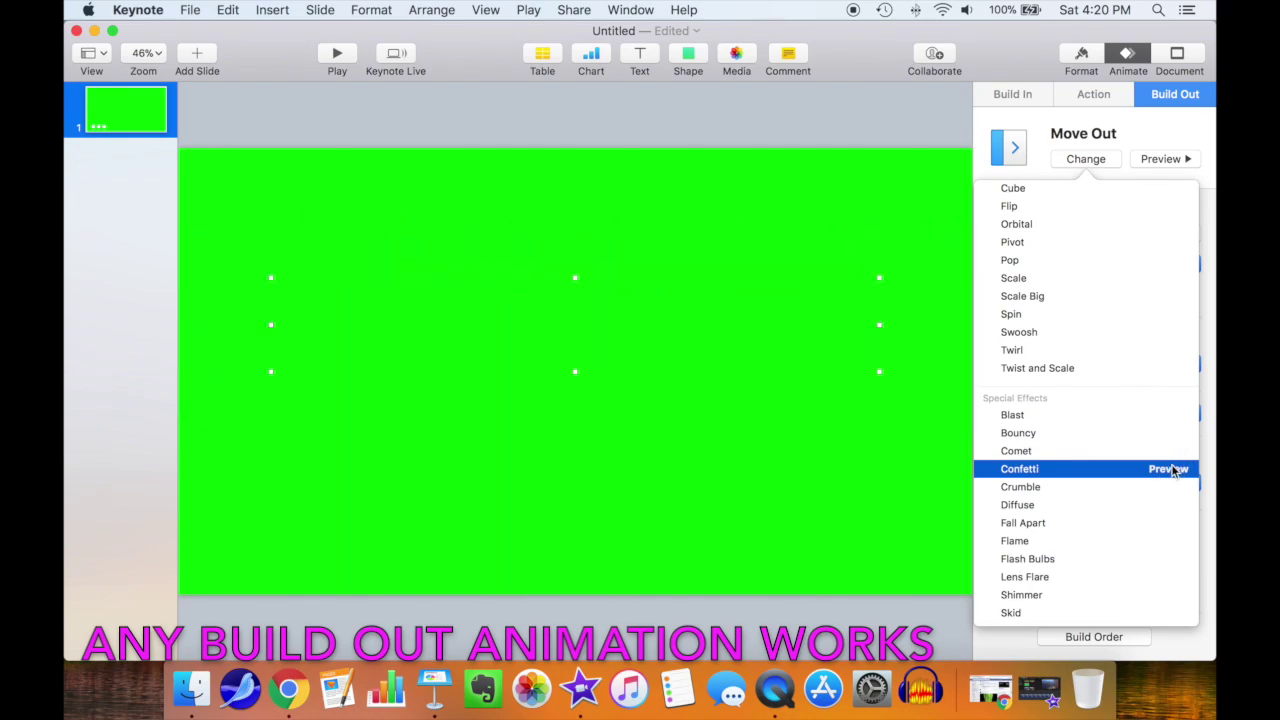
Preview Flash Bulbs, Sparkle, Trace and Vanish, then switch the exit effect to Flame
left_click(1165, 558)
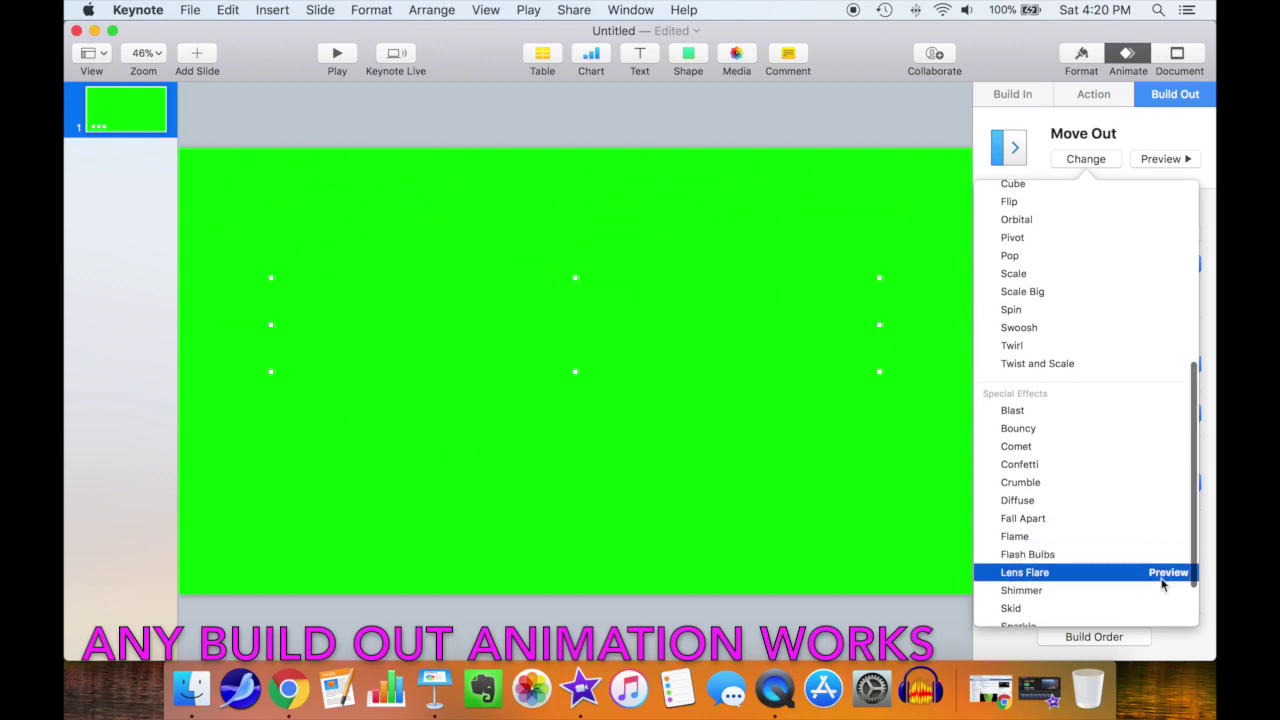
scroll(1166, 595, "down", 3)
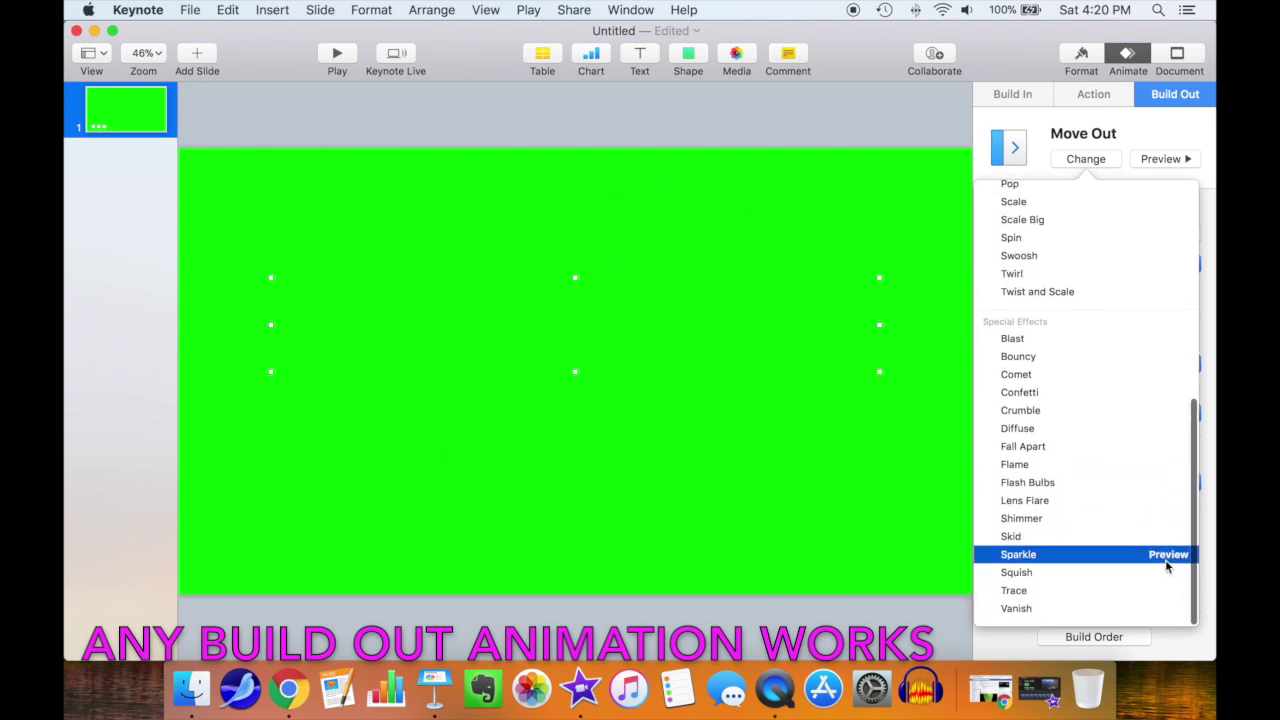
left_click(1166, 561)
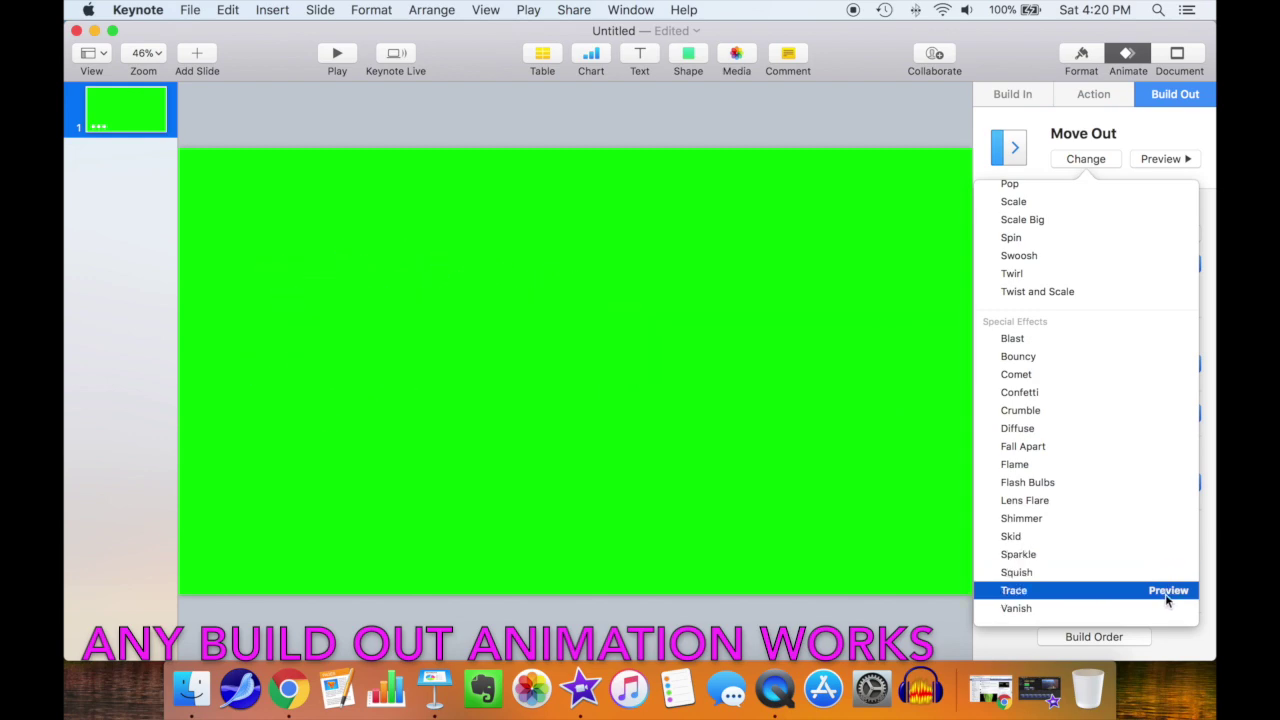
left_click(1166, 591)
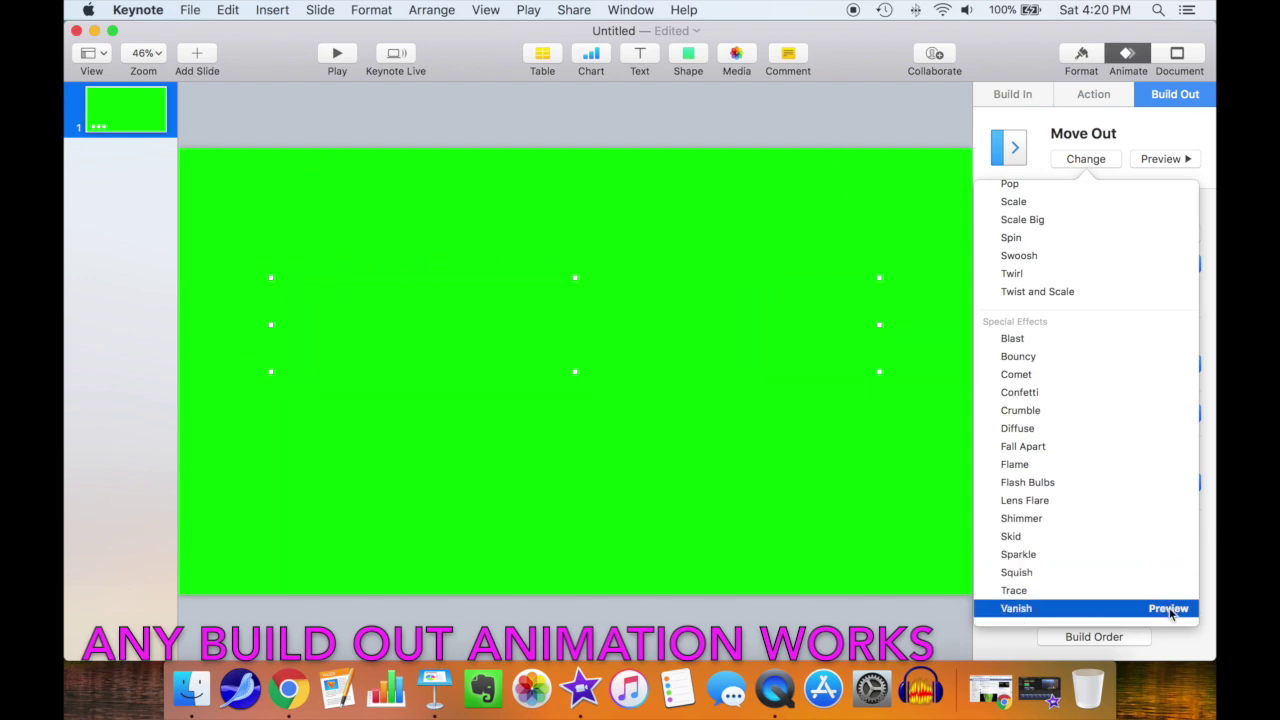
left_click(1169, 609)
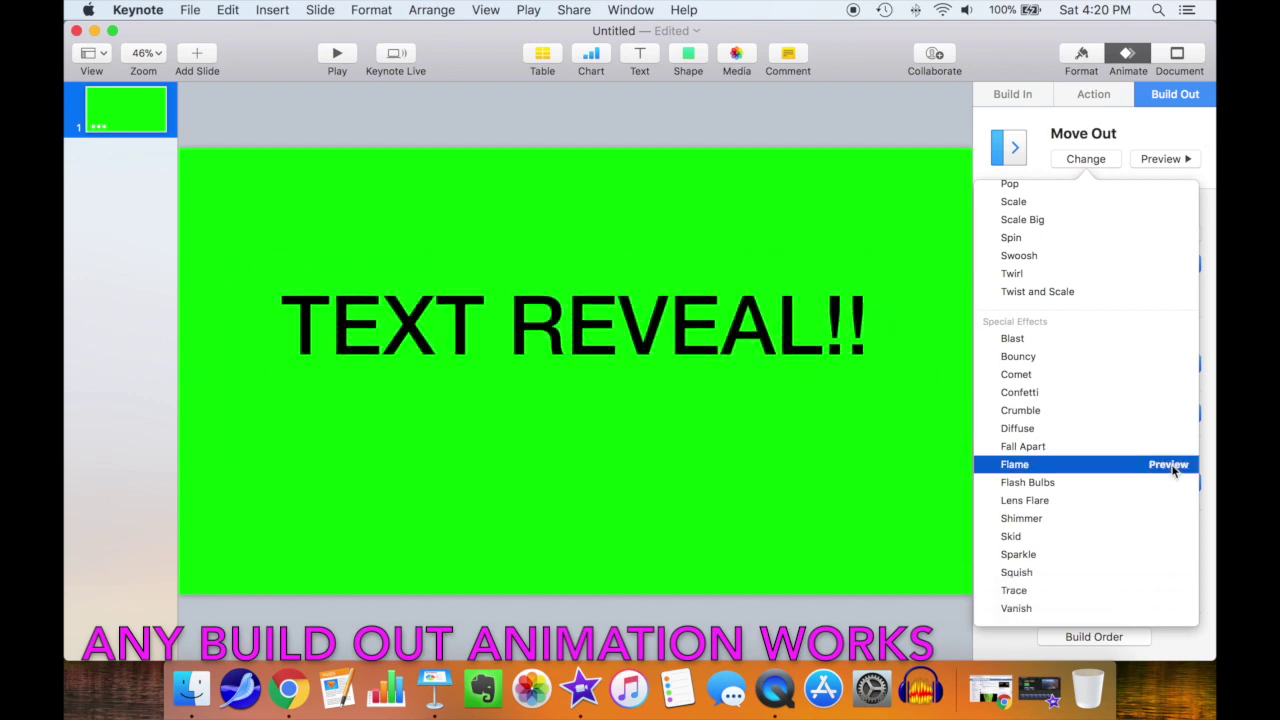
left_click(1060, 460)
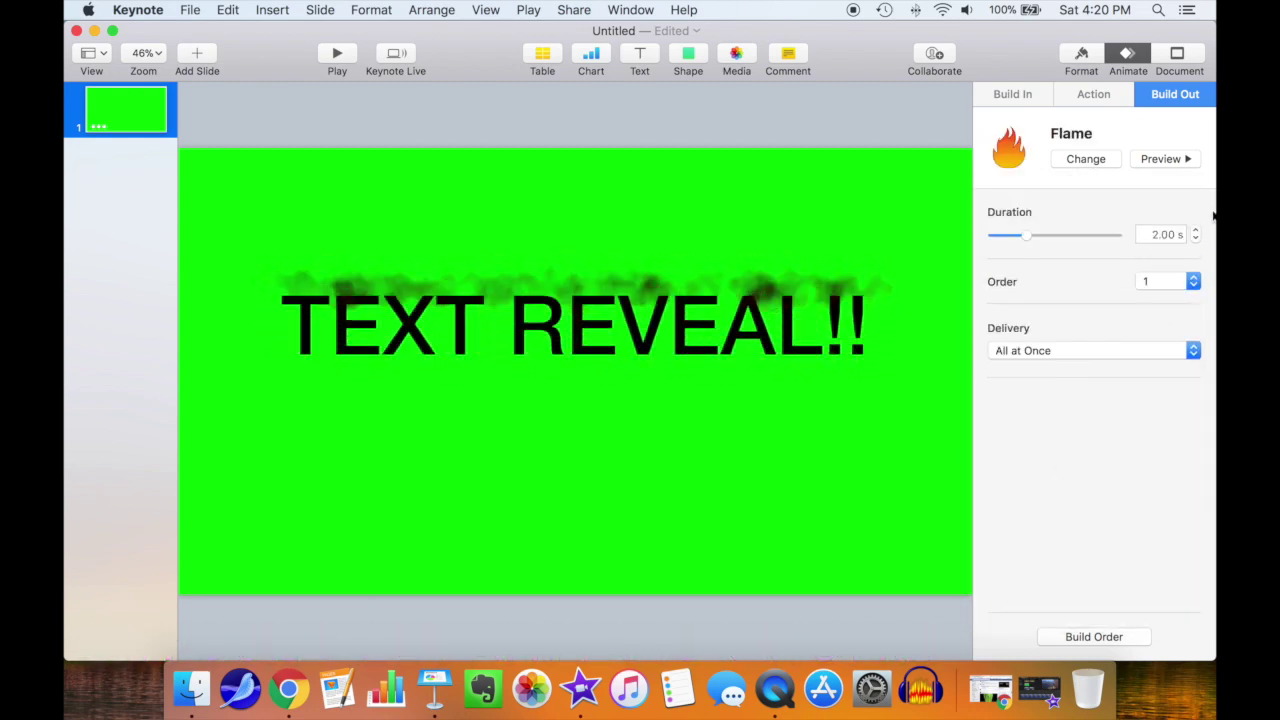
Set up a 1080p QuickTime movie export of the Flame slide
left_click(196, 10)
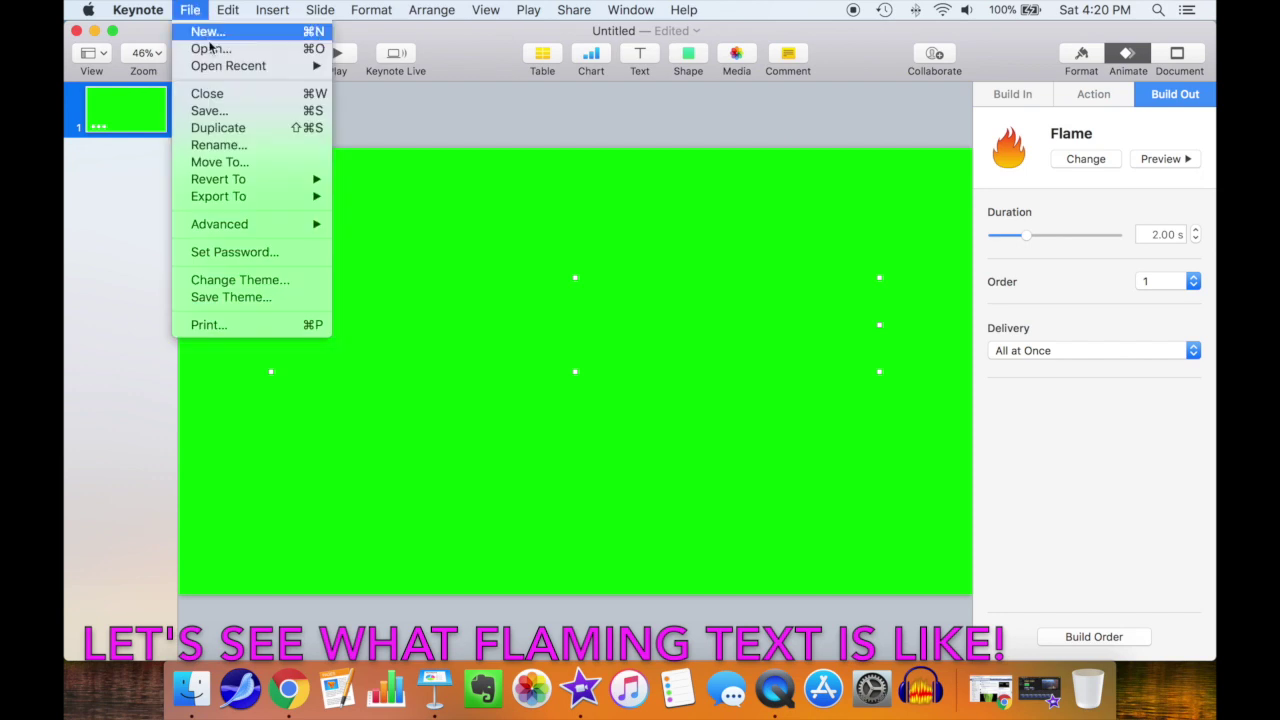
mouse_move(240, 195)
left_click(392, 231)
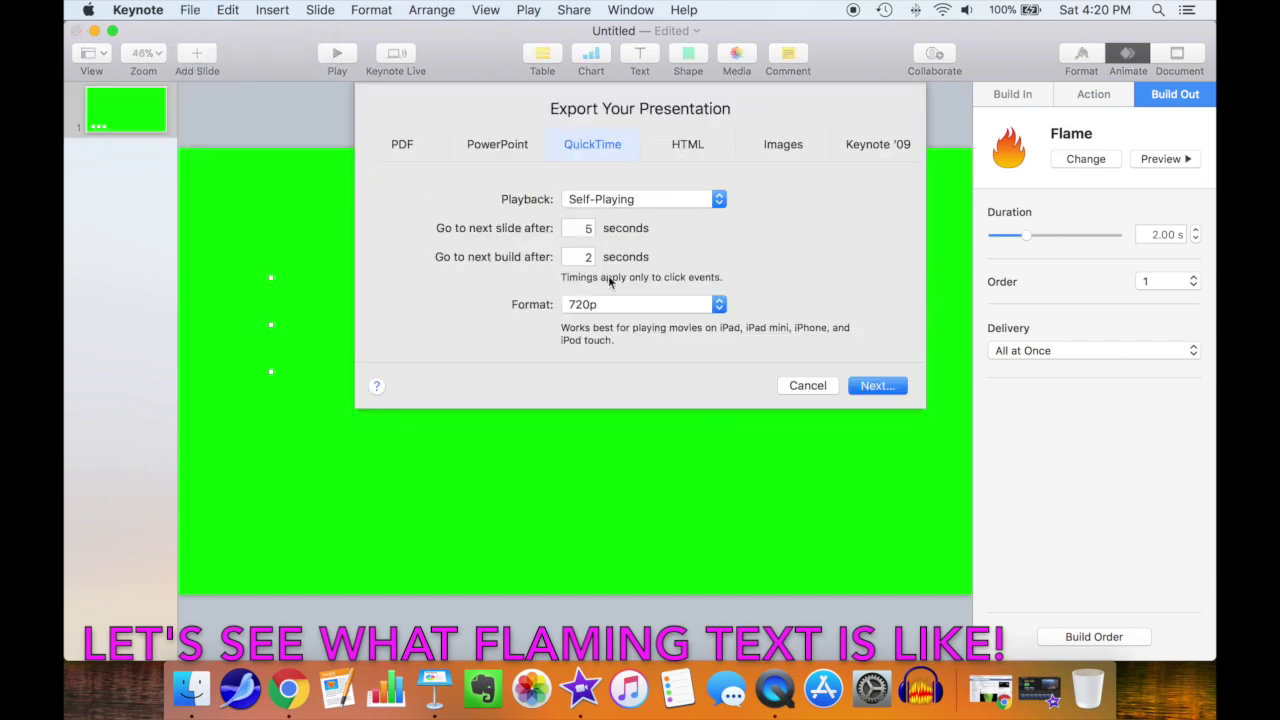
left_click(660, 305)
left_click(668, 320)
left_click(873, 386)
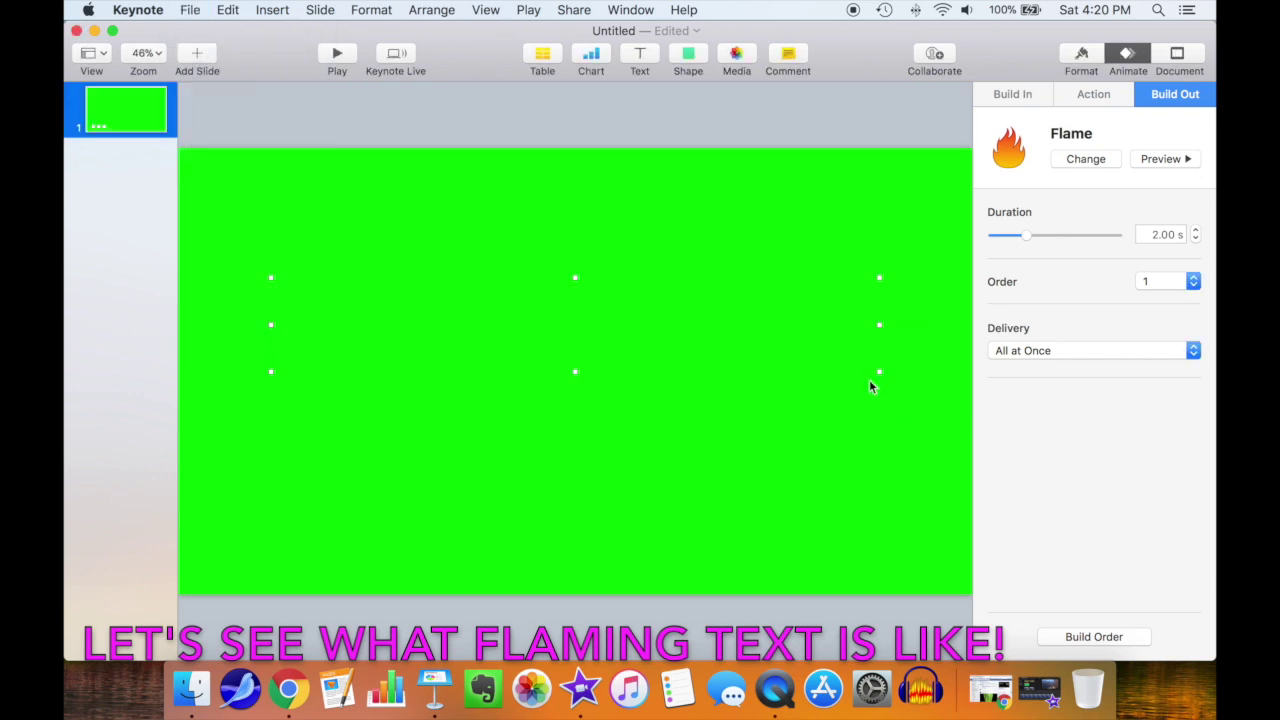
Save it as TEXT REVEAL, replacing the old file, then bring iMovie forward
type("TEXT REVEAL")
left_click(934, 470)
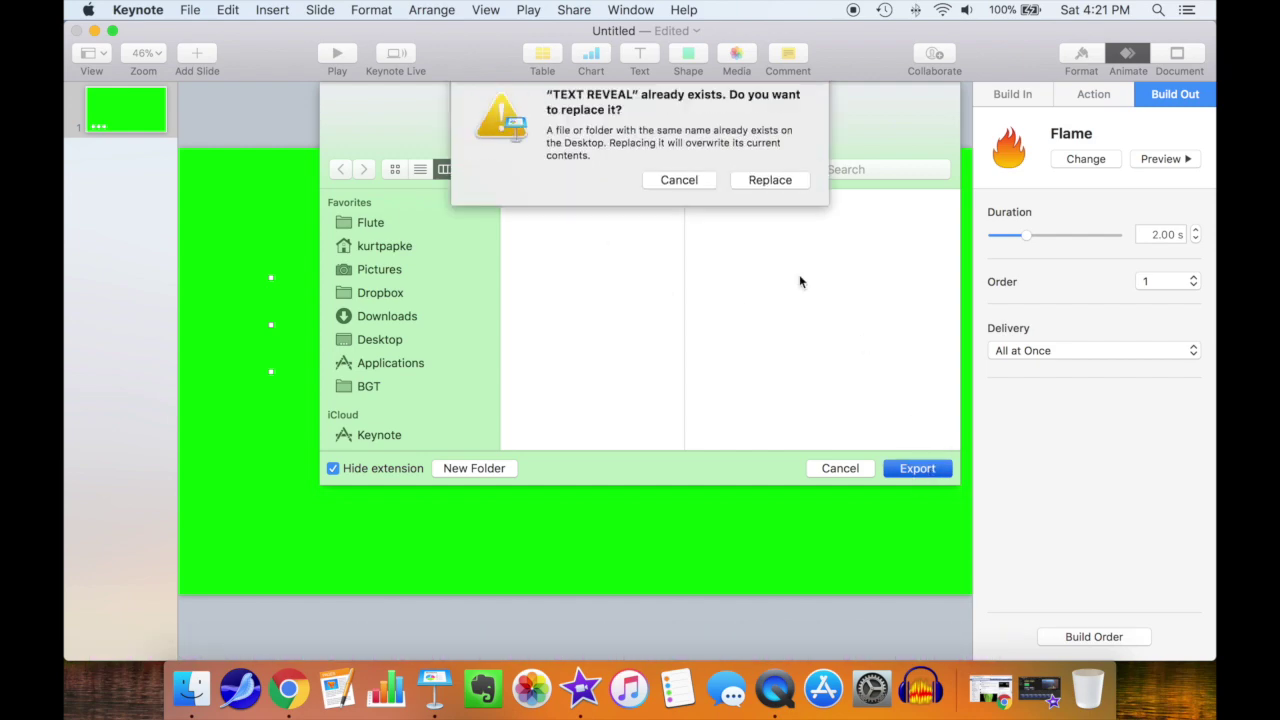
left_click(746, 184)
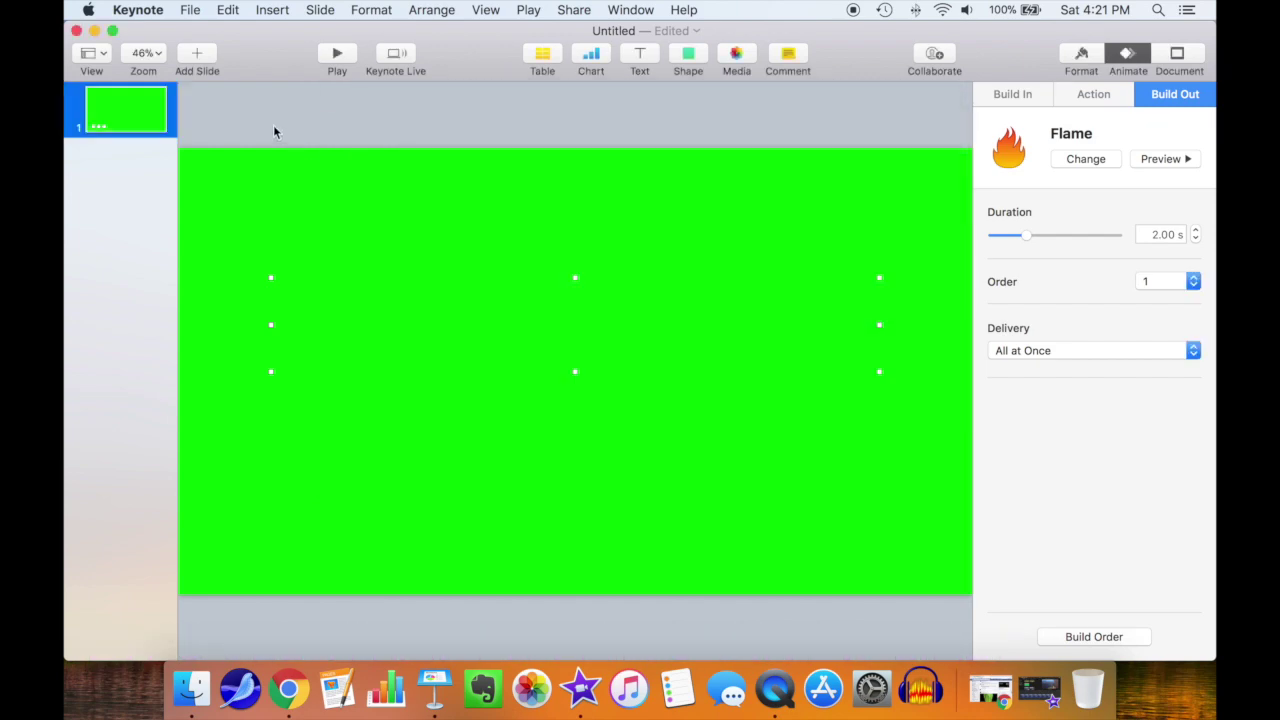
left_click(95, 32)
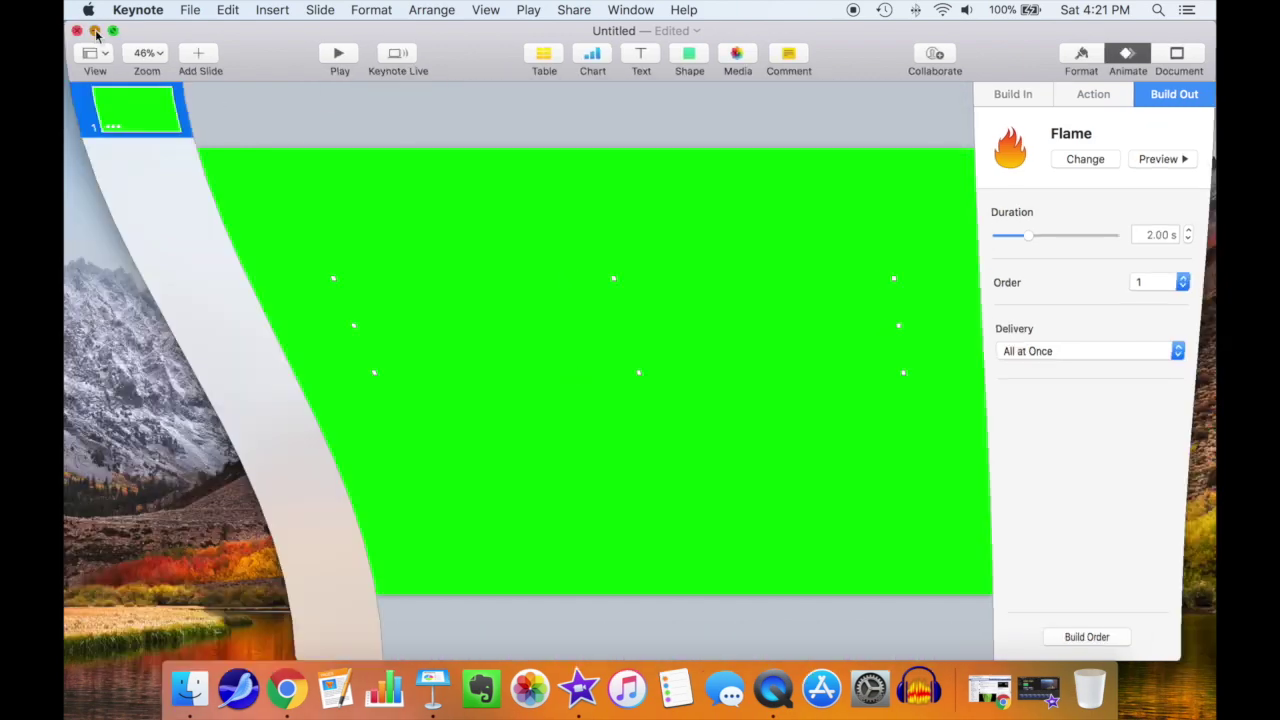
left_click(580, 688)
Place the TEXT REVEAL clip above the hiking clip, aligned and trimmed to the same length
left_click_drag(1143, 82, 95, 450)
left_click_drag(441, 37, 598, 37)
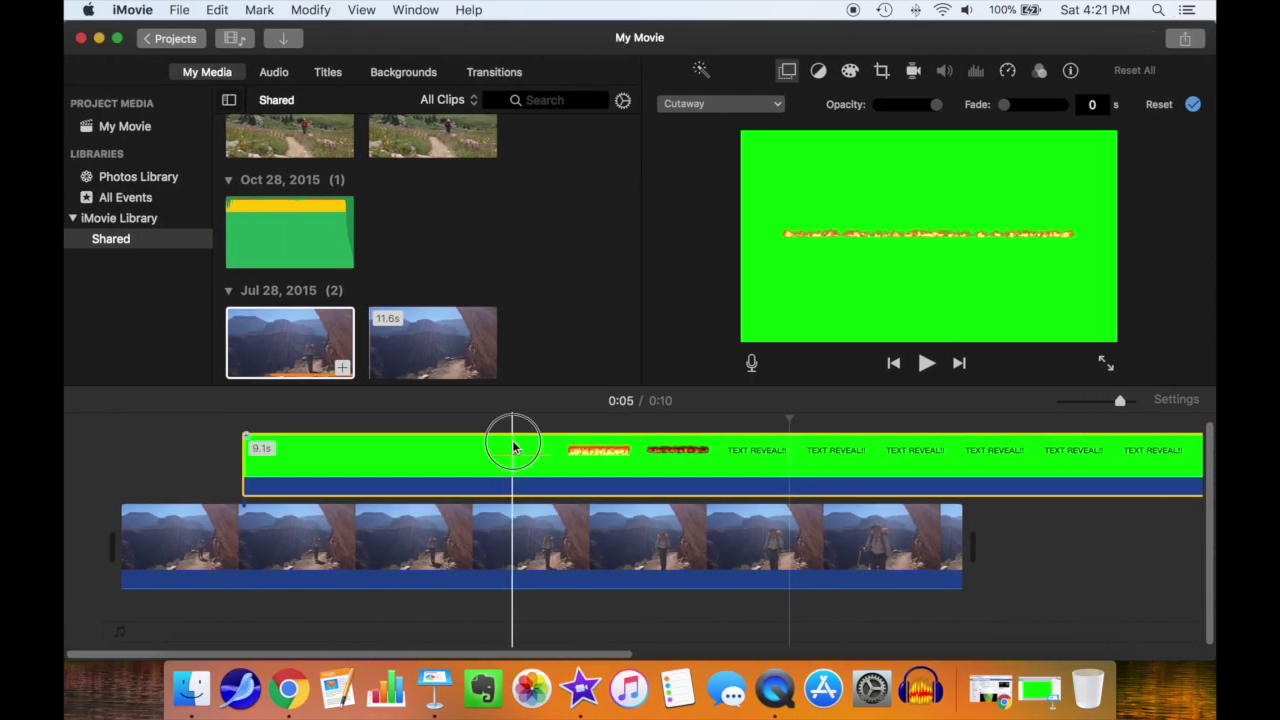
left_click_drag(243, 450, 368, 455)
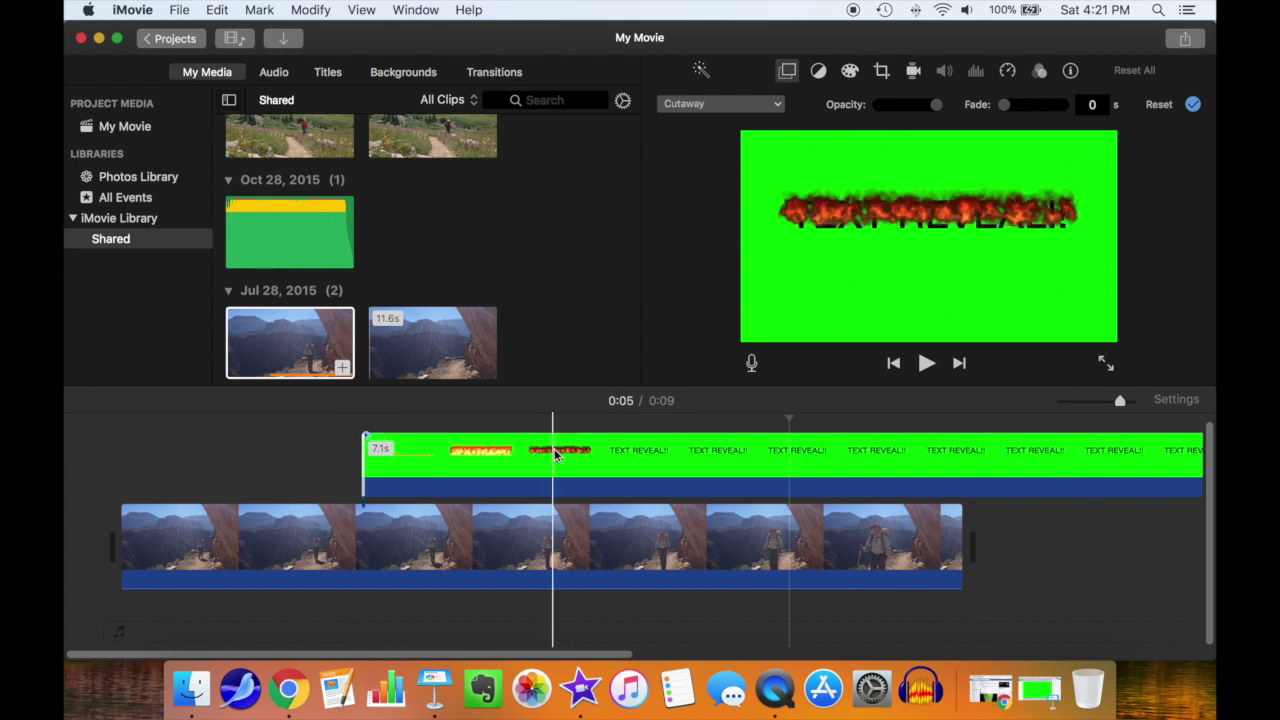
left_click_drag(551, 450, 314, 450)
mouse_move(963, 457)
left_mouse_down()
mouse_move(948, 468)
mouse_move(962, 466)
left_mouse_up()
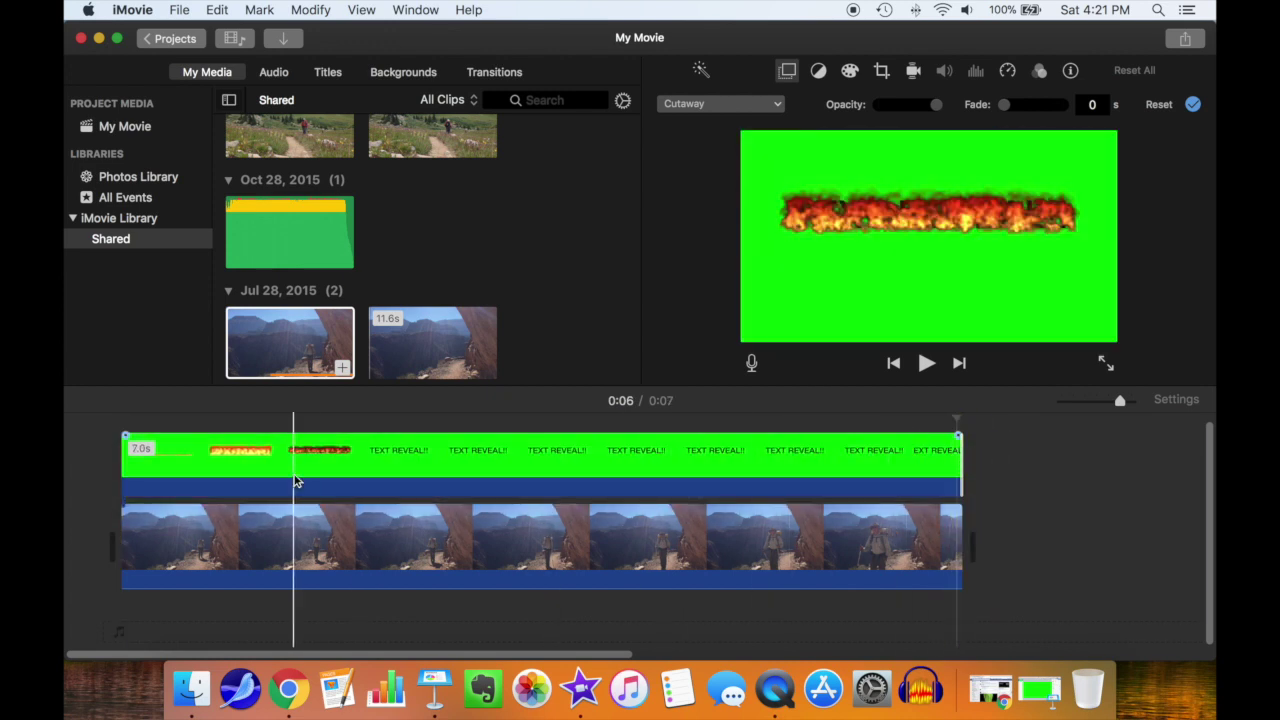
left_click(587, 462)
Key out the overlay's green background with Green/Blue Screen and play the movie from the start
left_click(720, 103)
left_click(737, 140)
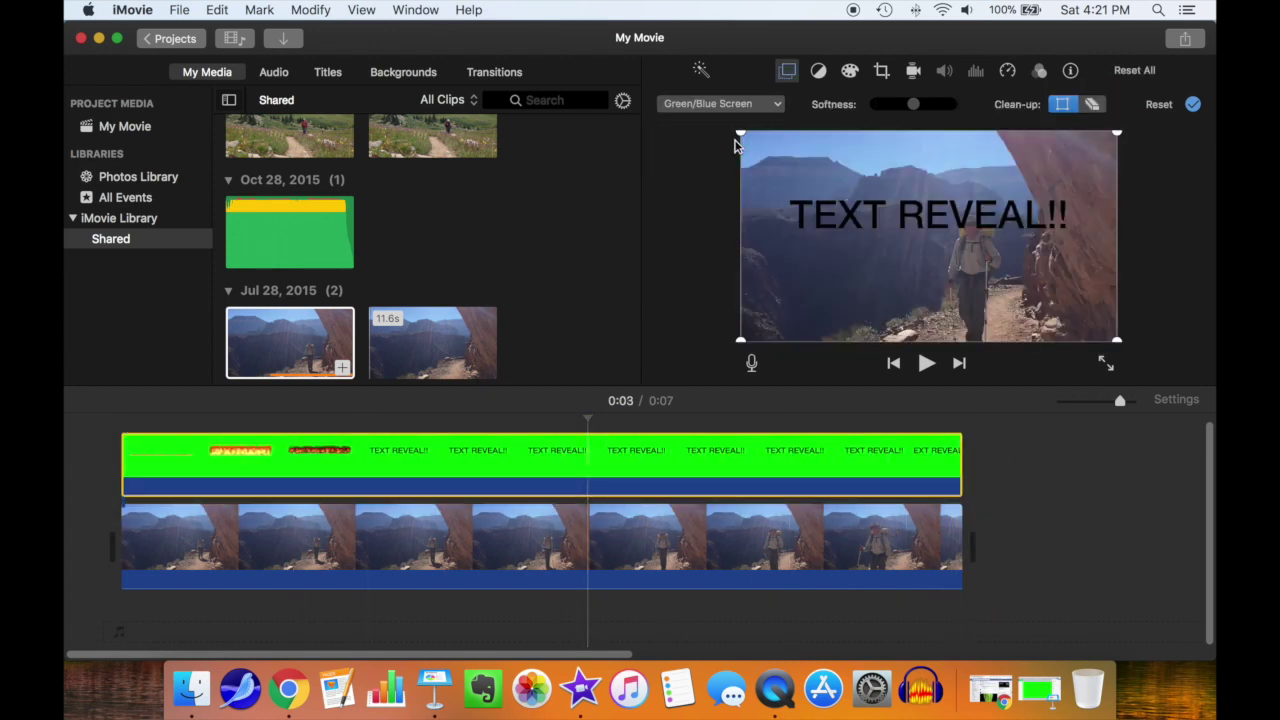
left_click(278, 553)
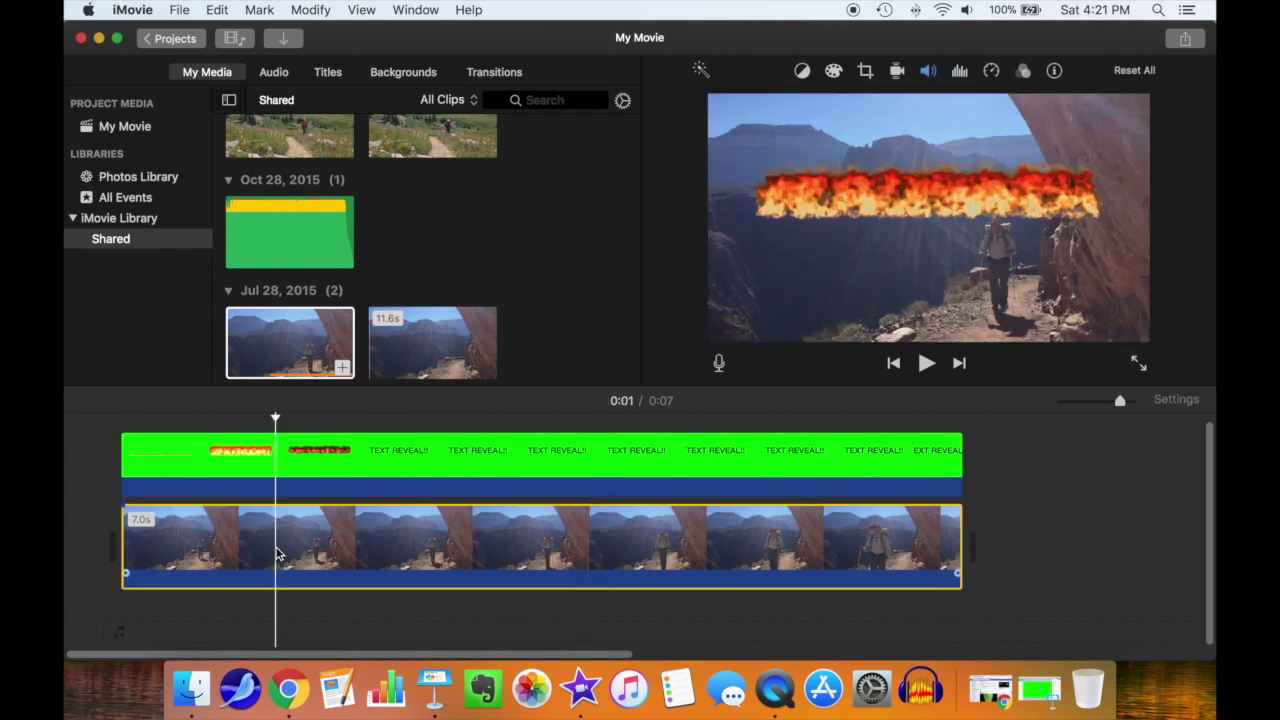
key("backslash")
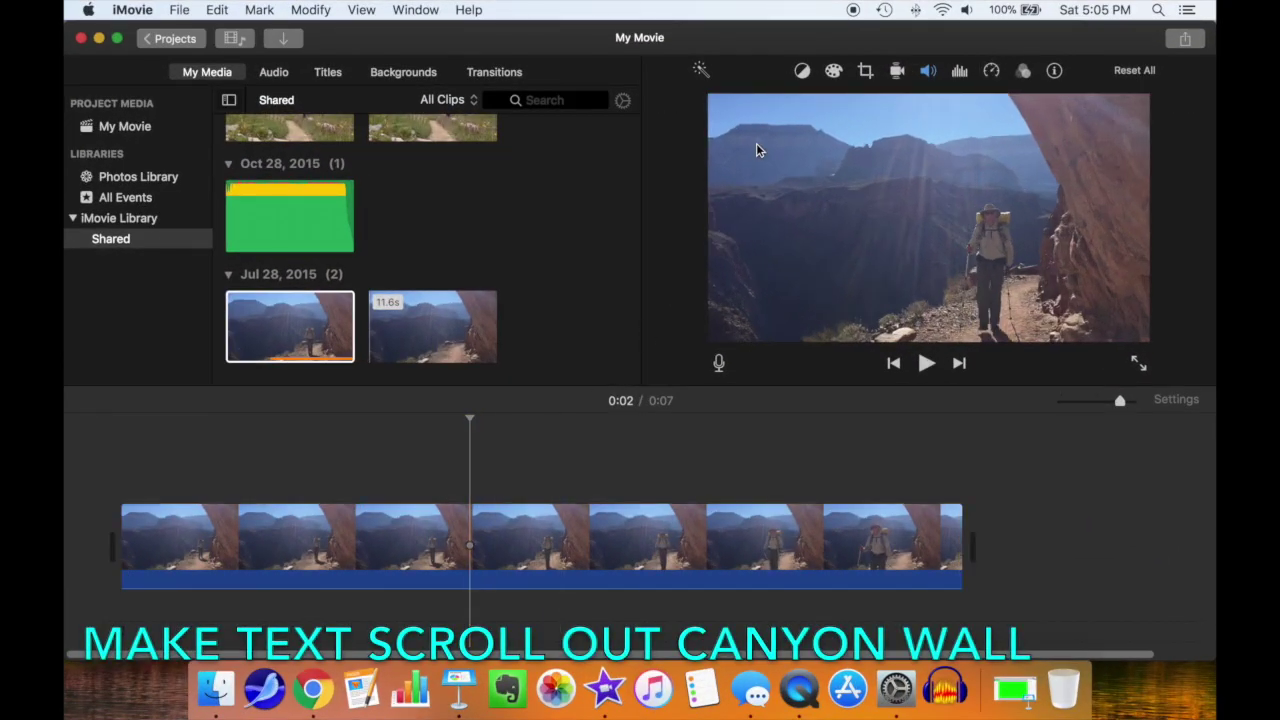
Export a still frame of the hiking clip as My Movie.jpg on the Desktop
left_click(1183, 39)
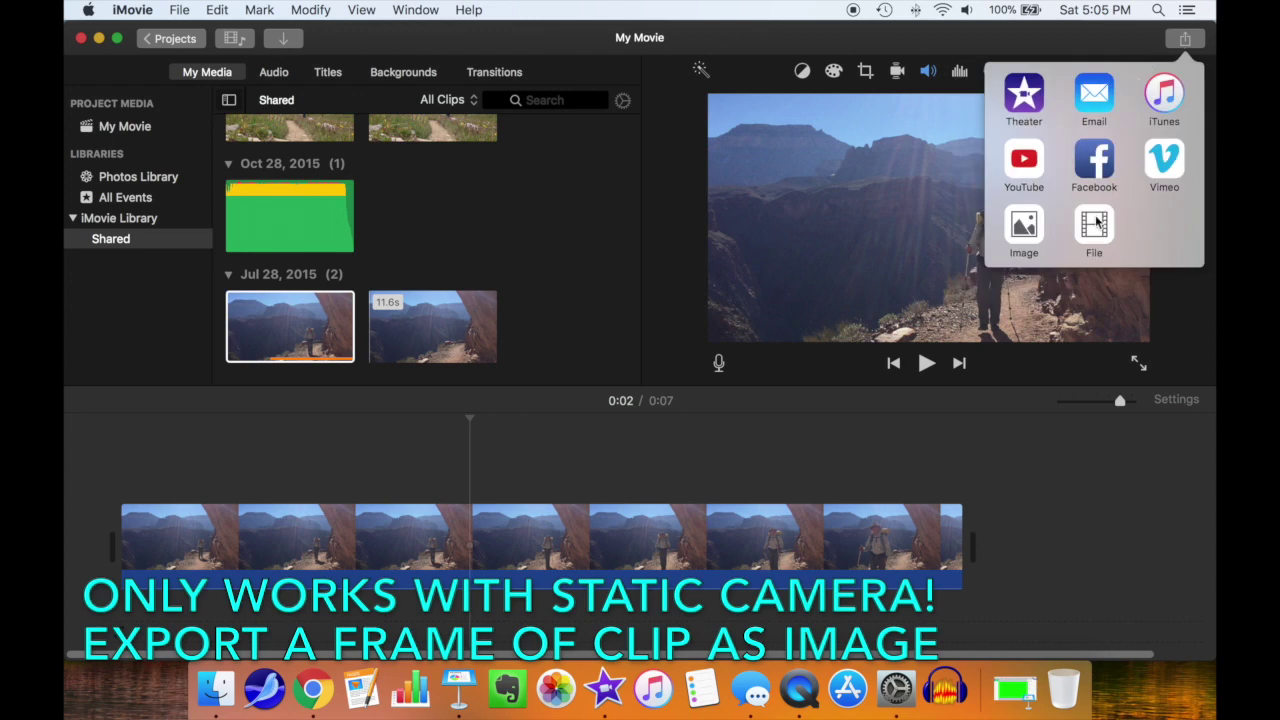
left_click(1038, 228)
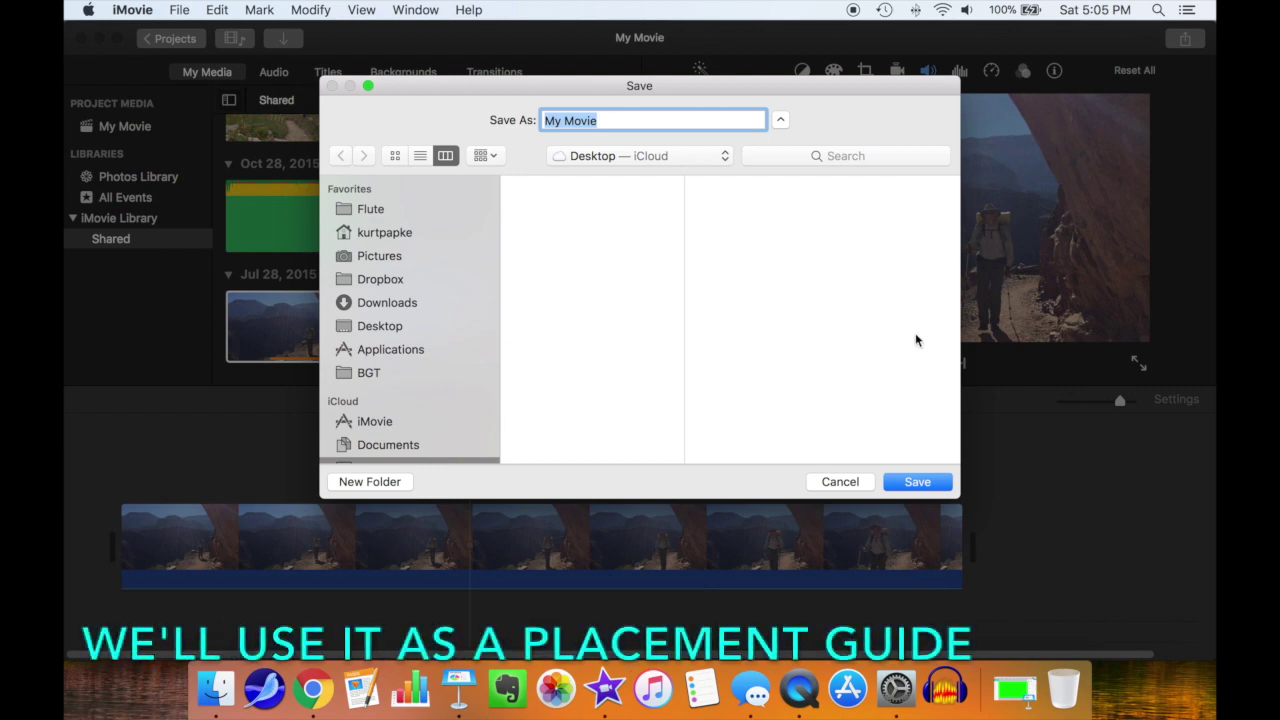
left_click(917, 482)
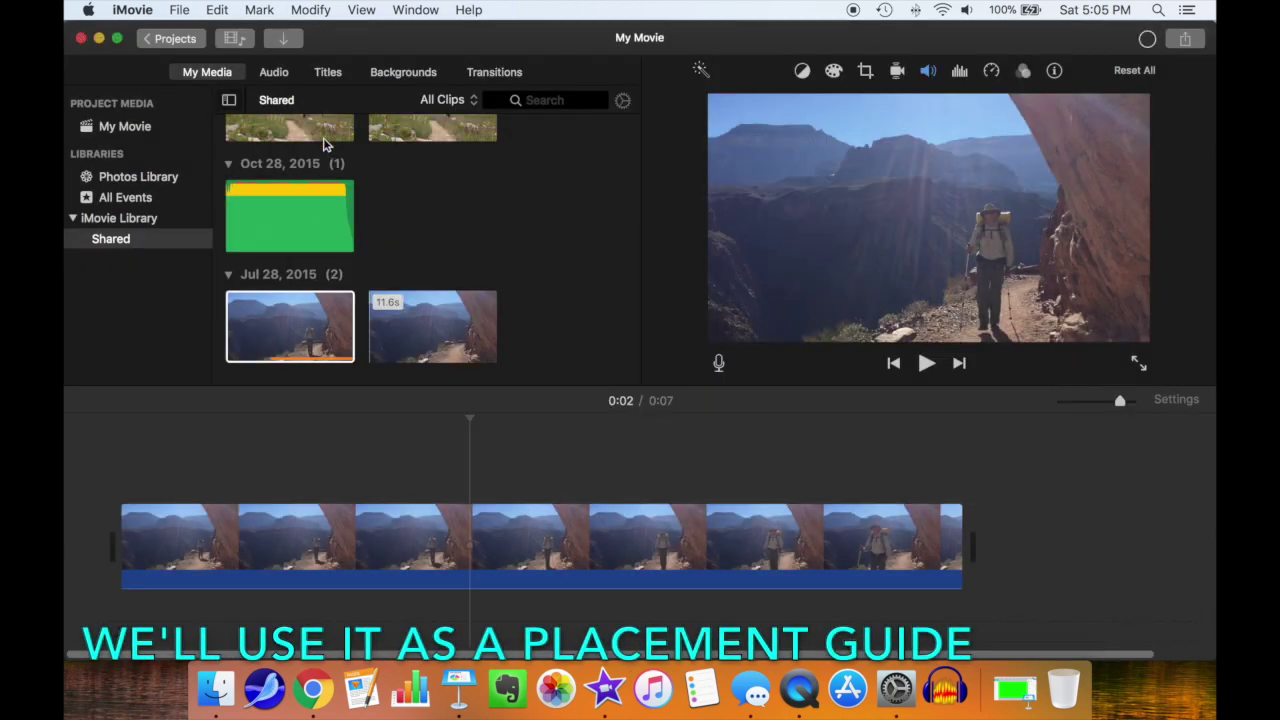
Minimize iMovie and bring back the Keynote window, moved aside to show the desktop image
left_click(99, 38)
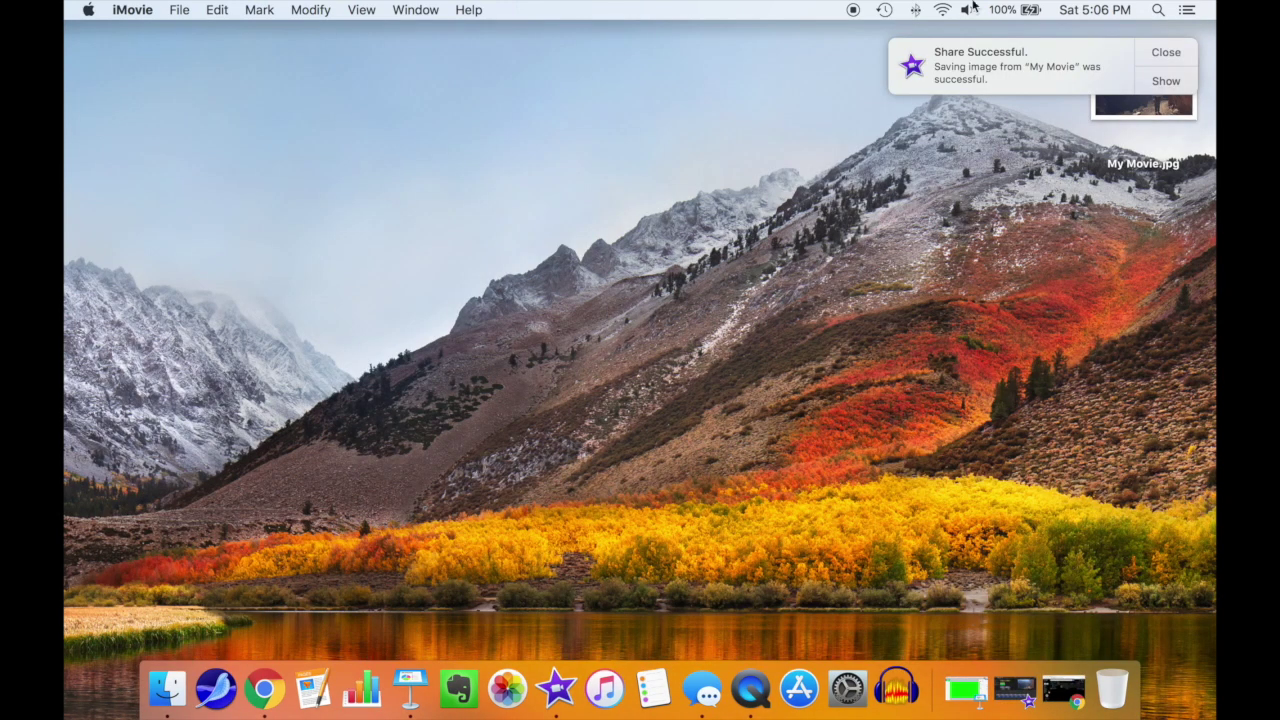
left_click(966, 688)
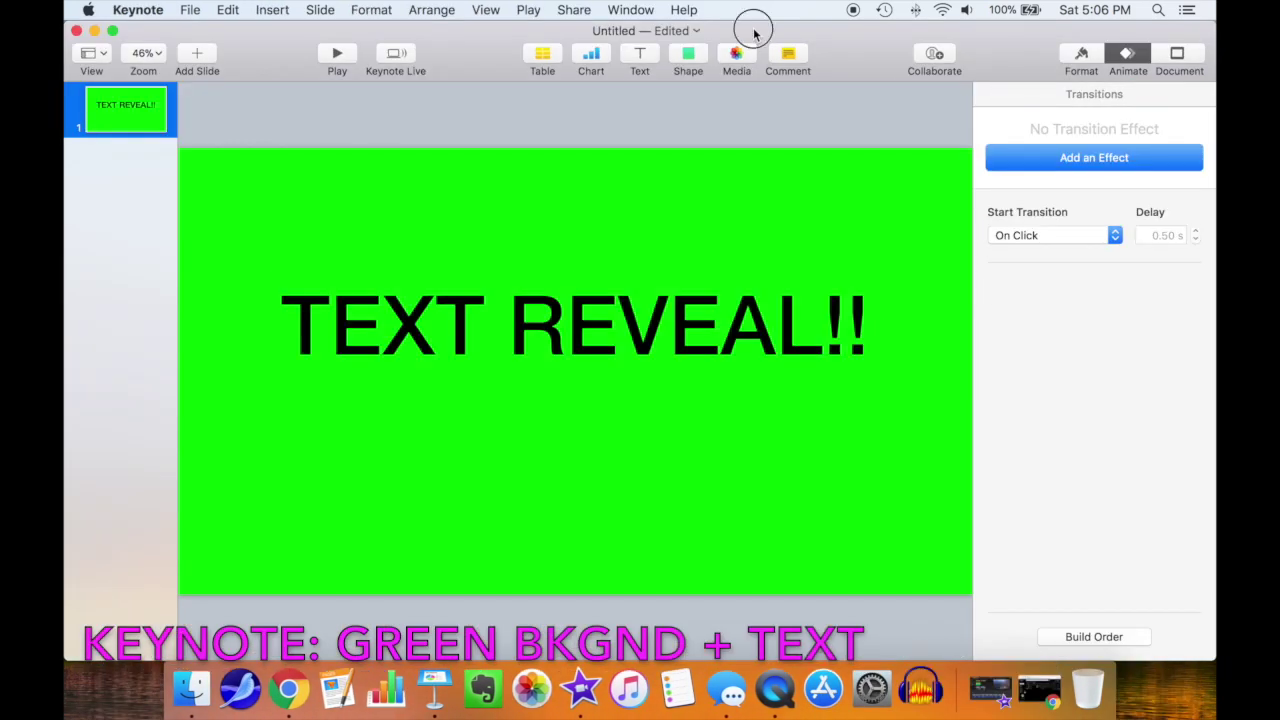
left_click_drag(754, 33, 606, 32)
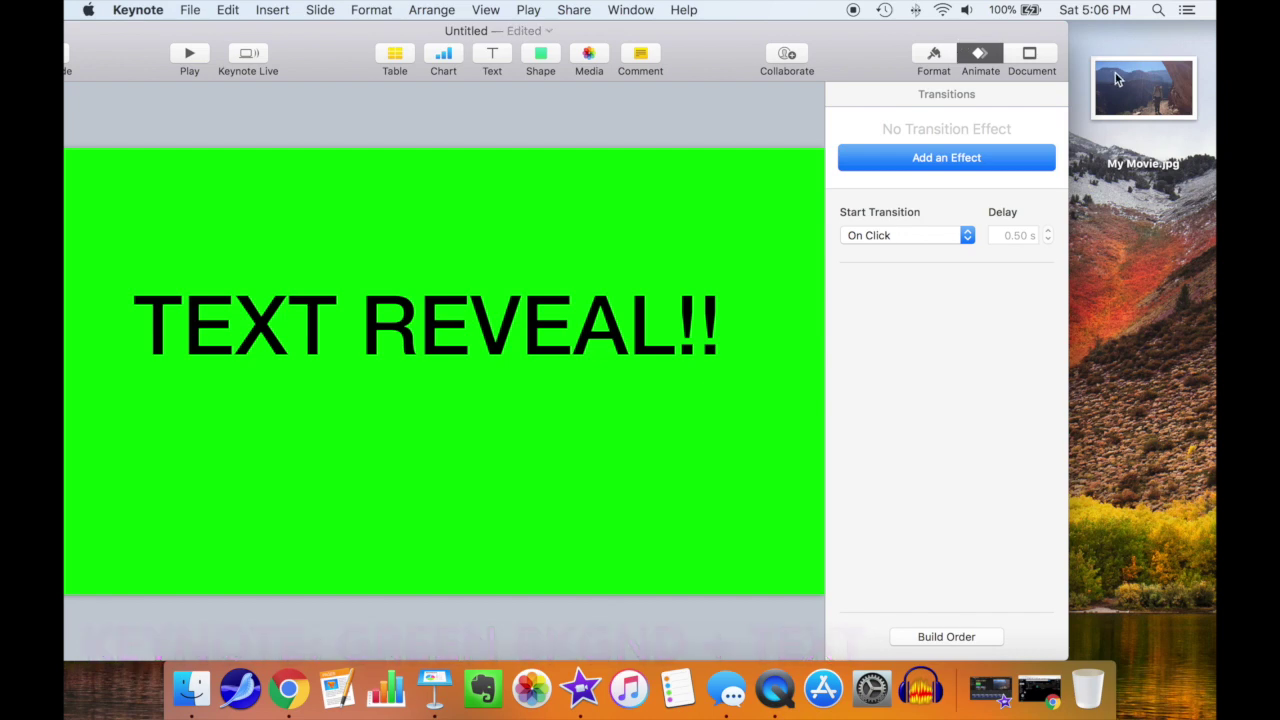
Drop My Movie.jpg onto the slide and stretch it to fill the whole slide
left_click_drag(1143, 88, 228, 332)
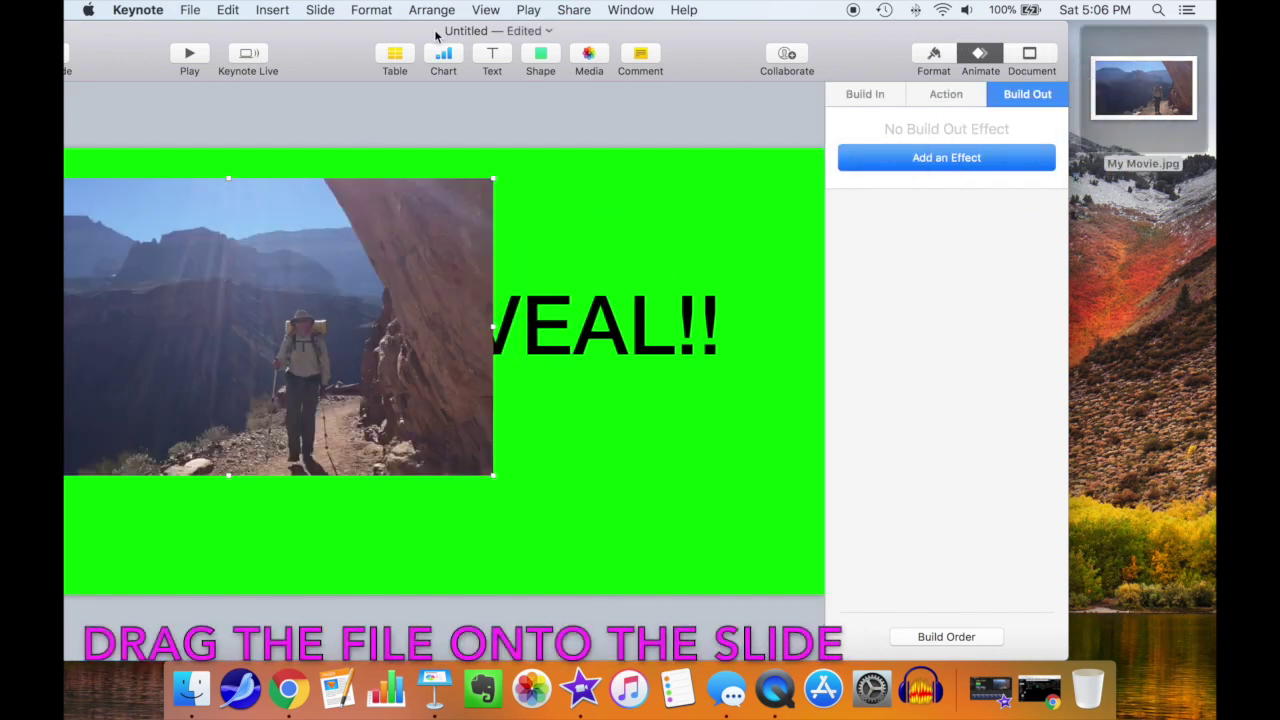
left_click_drag(436, 35, 584, 33)
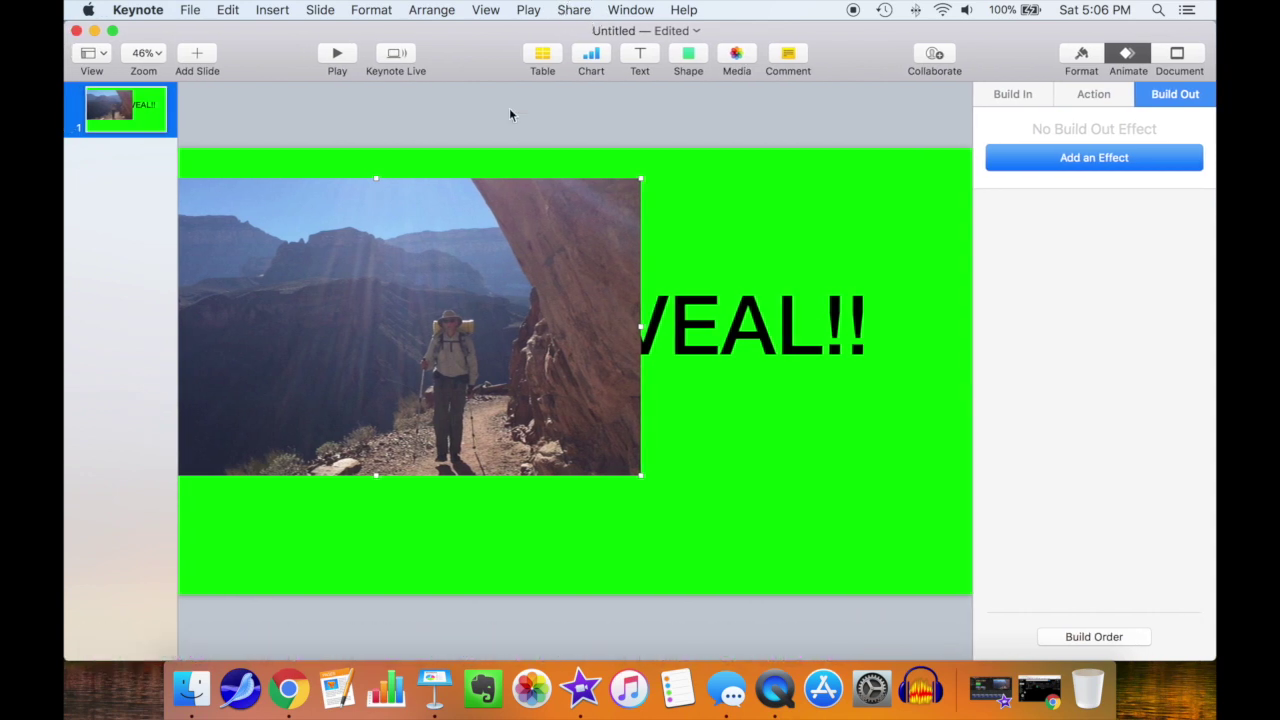
left_click_drag(272, 203, 345, 173)
left_click(1128, 60)
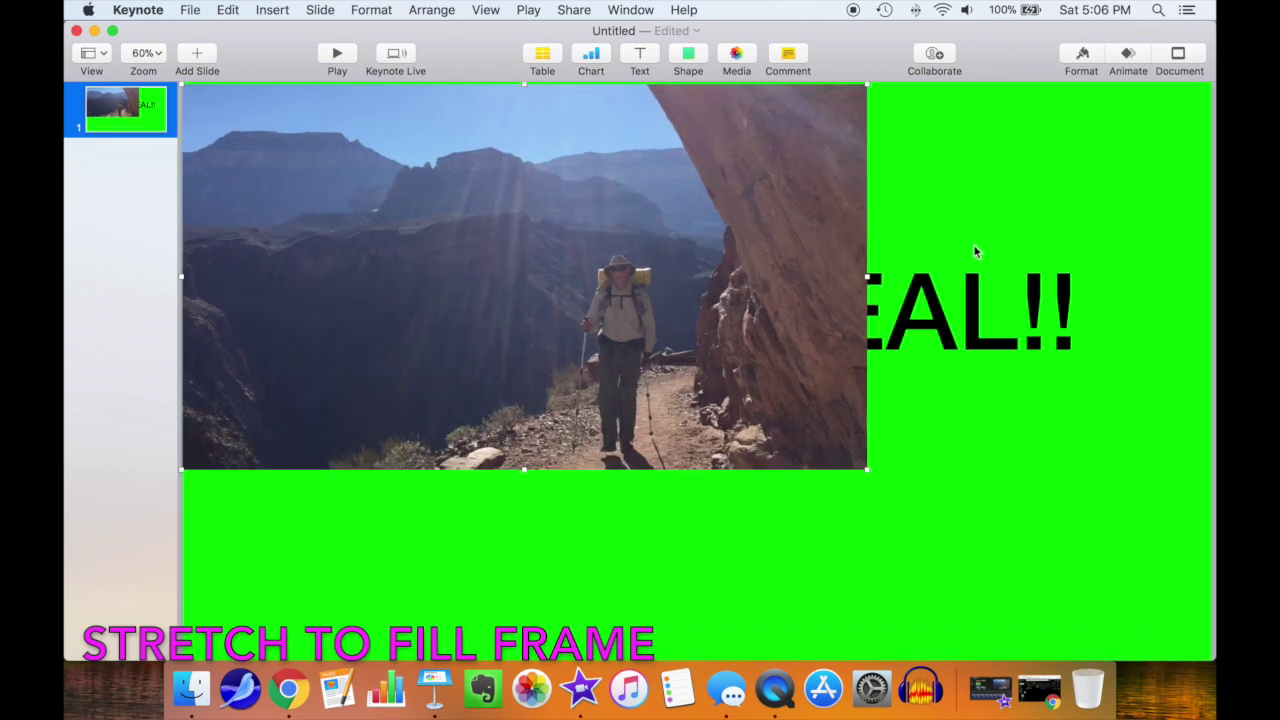
left_click_drag(455, 230, 452, 221)
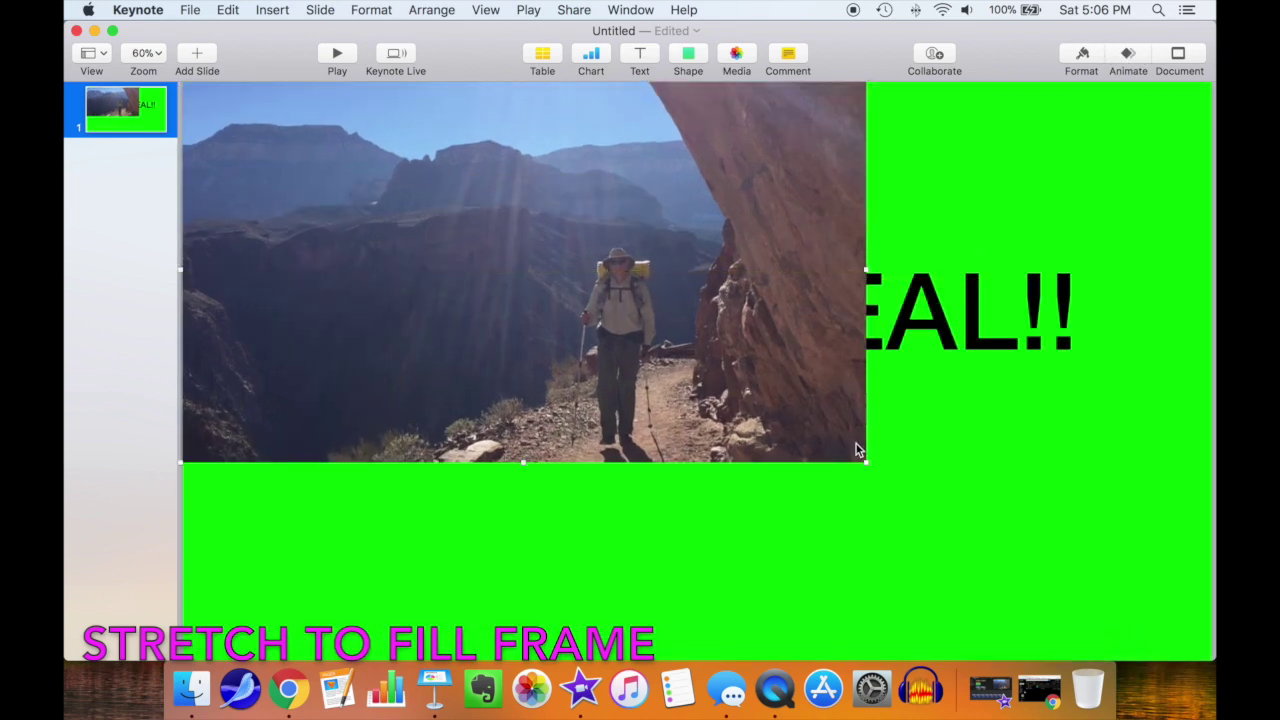
left_click_drag(868, 464, 1208, 648)
left_click_drag(966, 352, 951, 342)
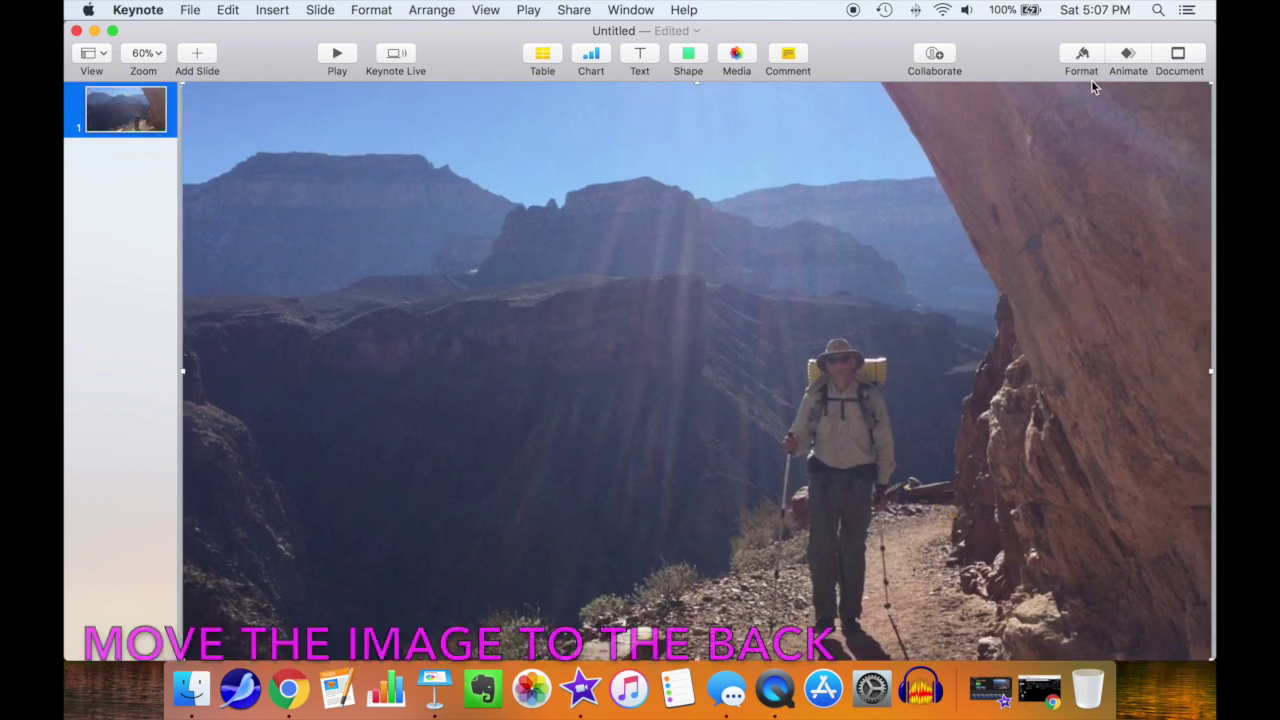
Send the photo to the back, behind the TEXT REVEAL!! text
left_click(1084, 56)
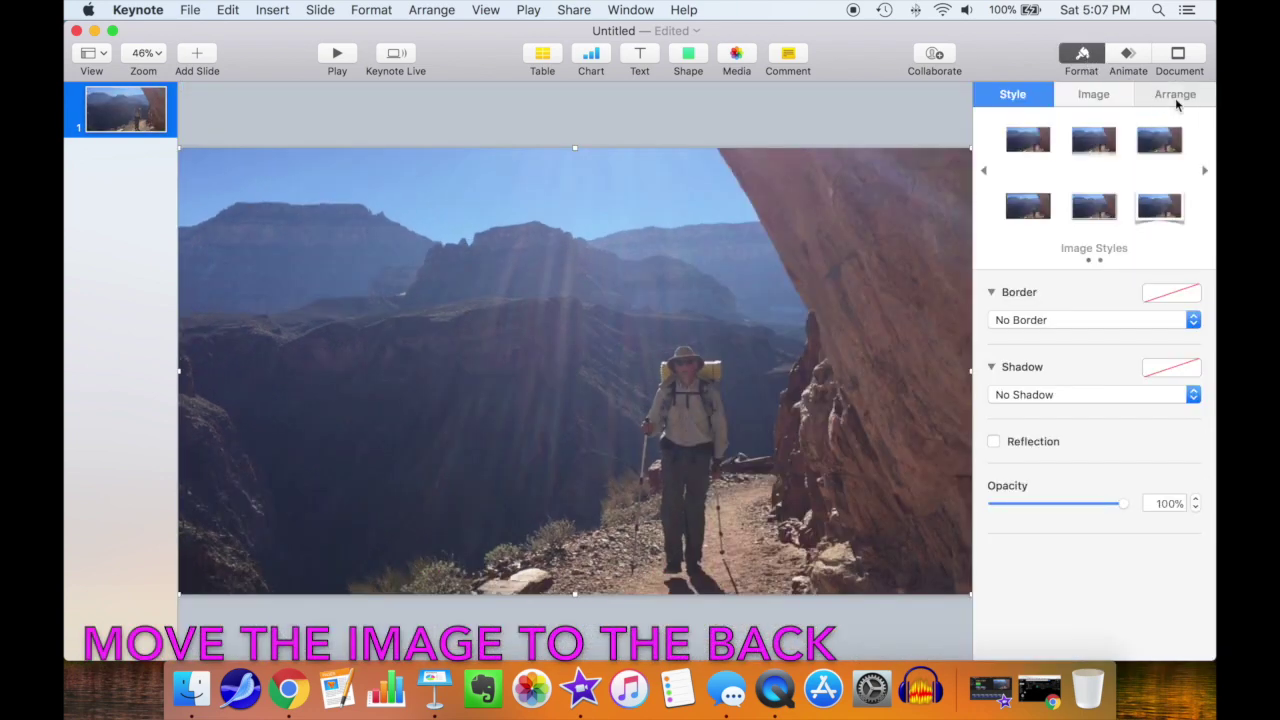
left_click(1175, 96)
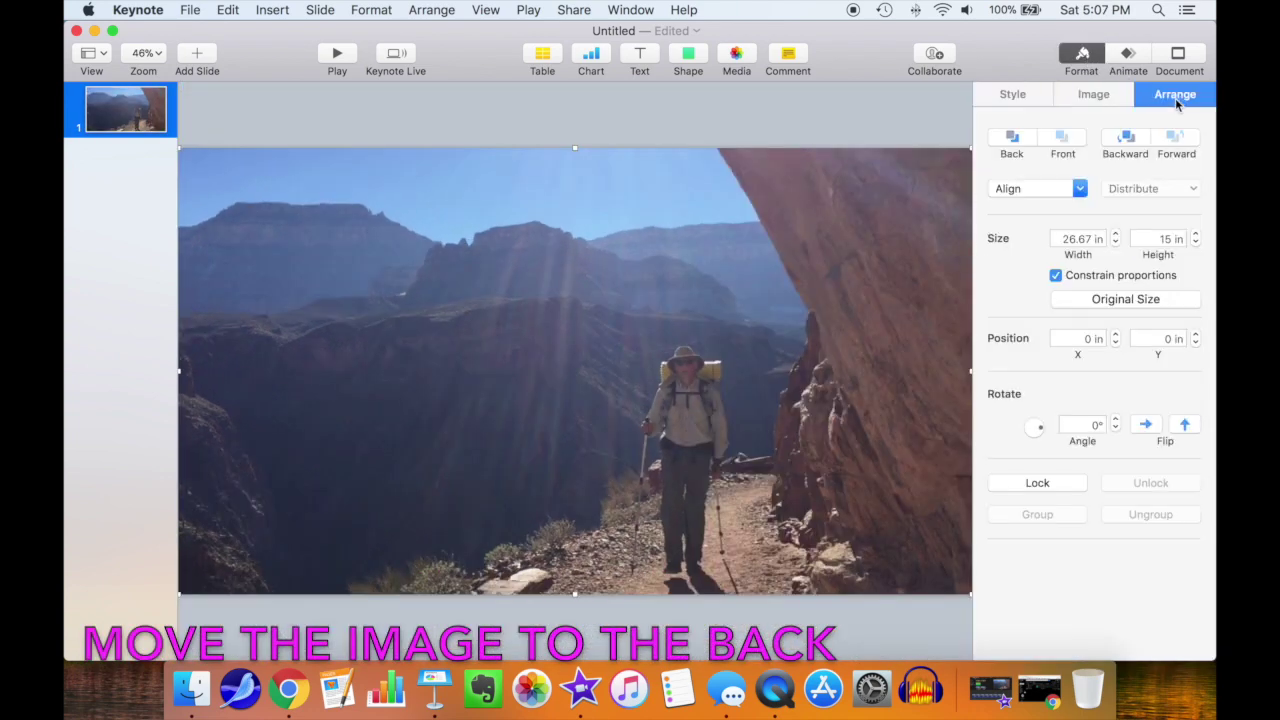
left_click(1012, 140)
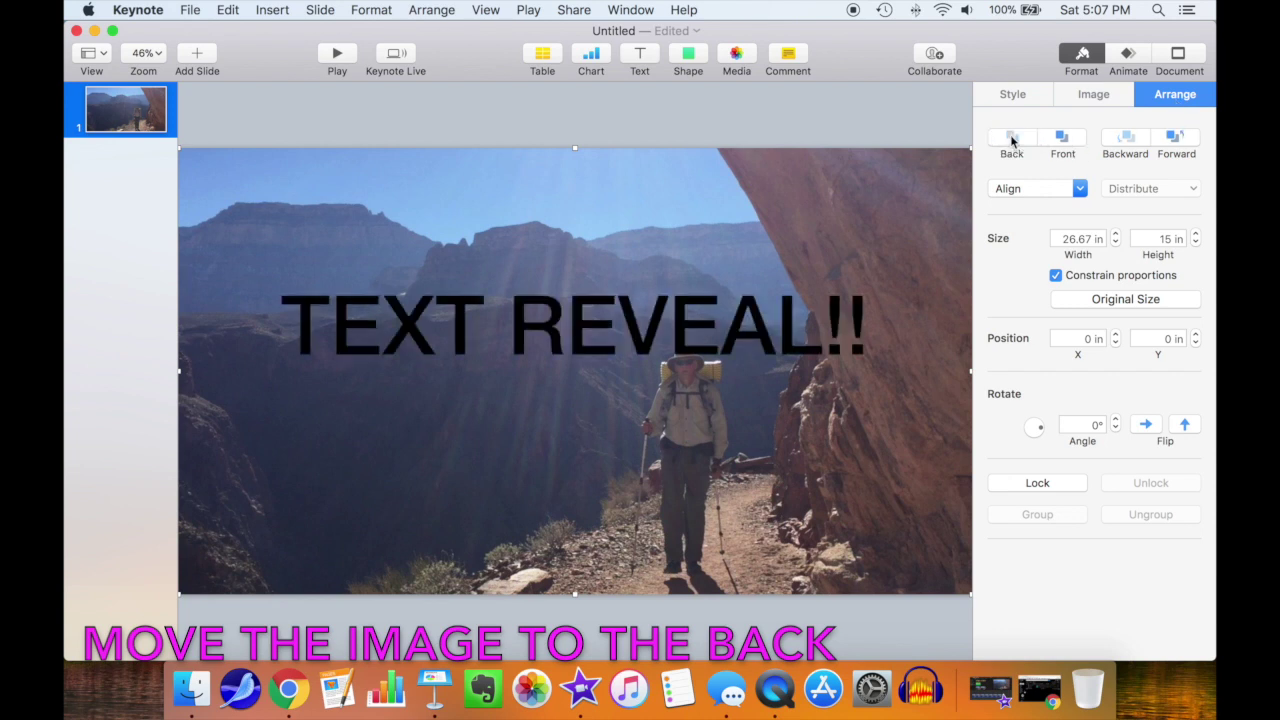
Add a right triangle stretched over the canyon wall and fill it green
left_click(688, 55)
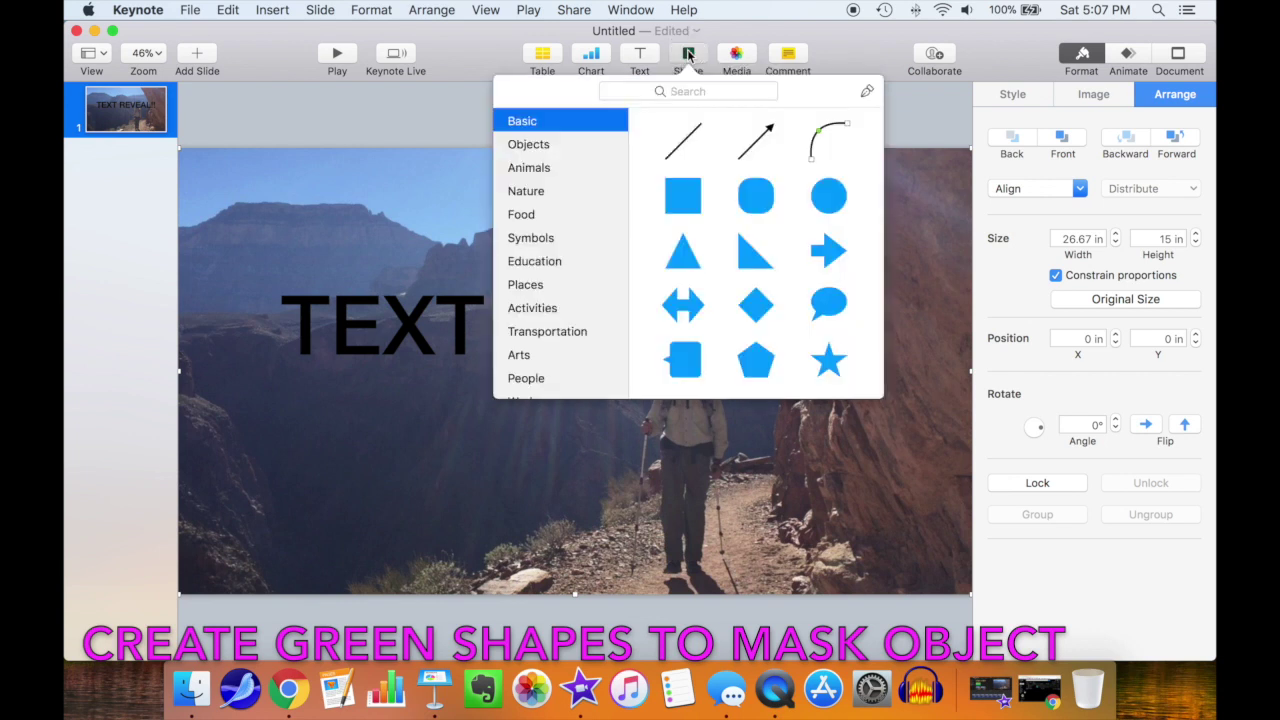
left_click(748, 250)
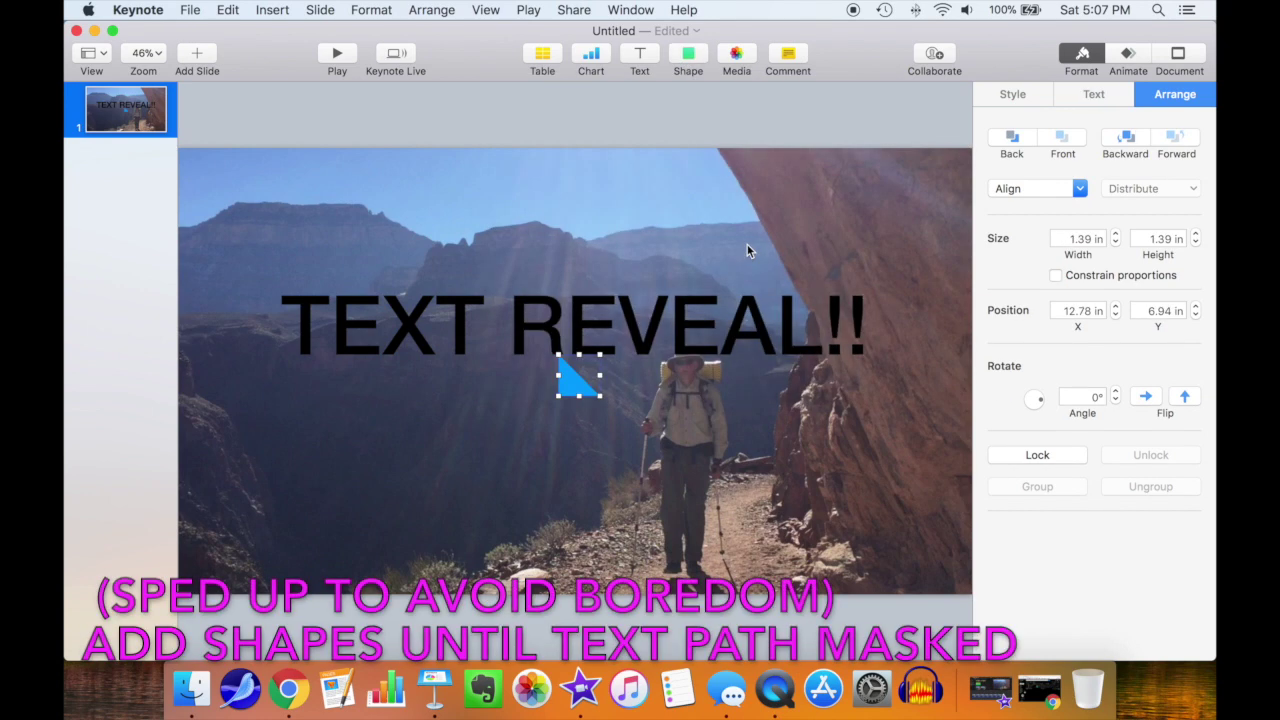
left_click_drag(579, 387, 774, 235)
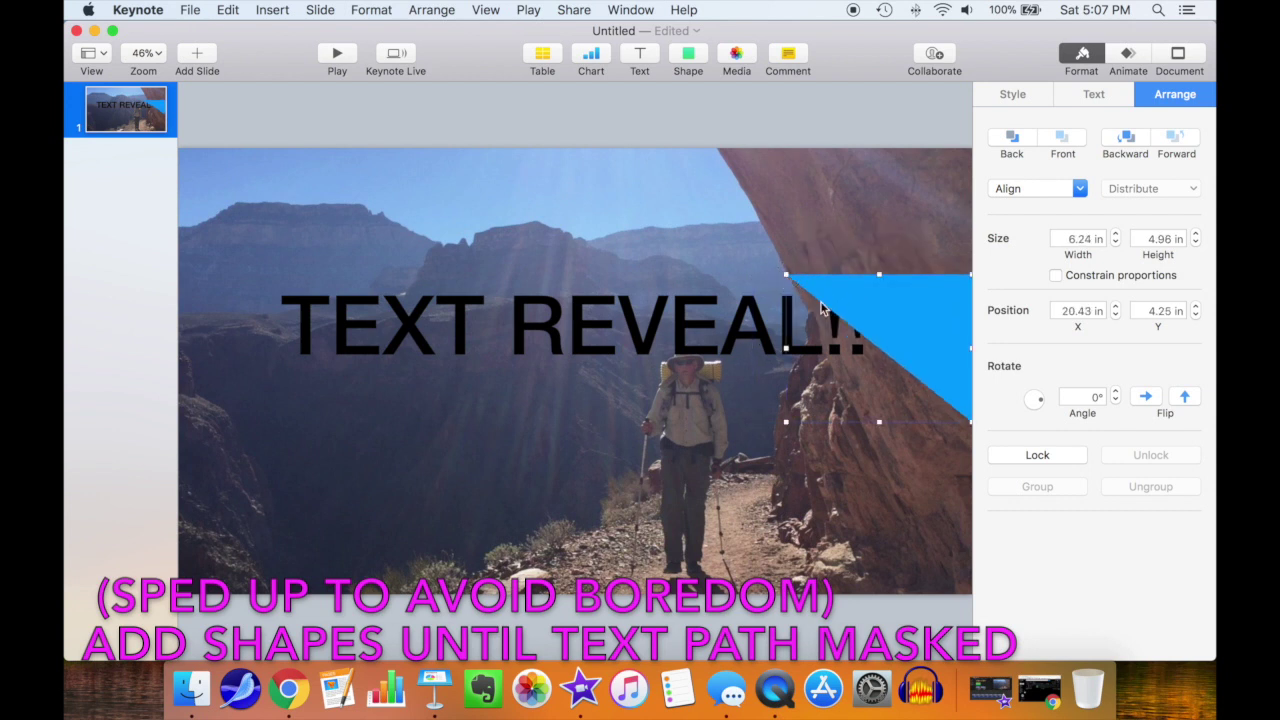
left_click_drag(960, 422, 971, 593)
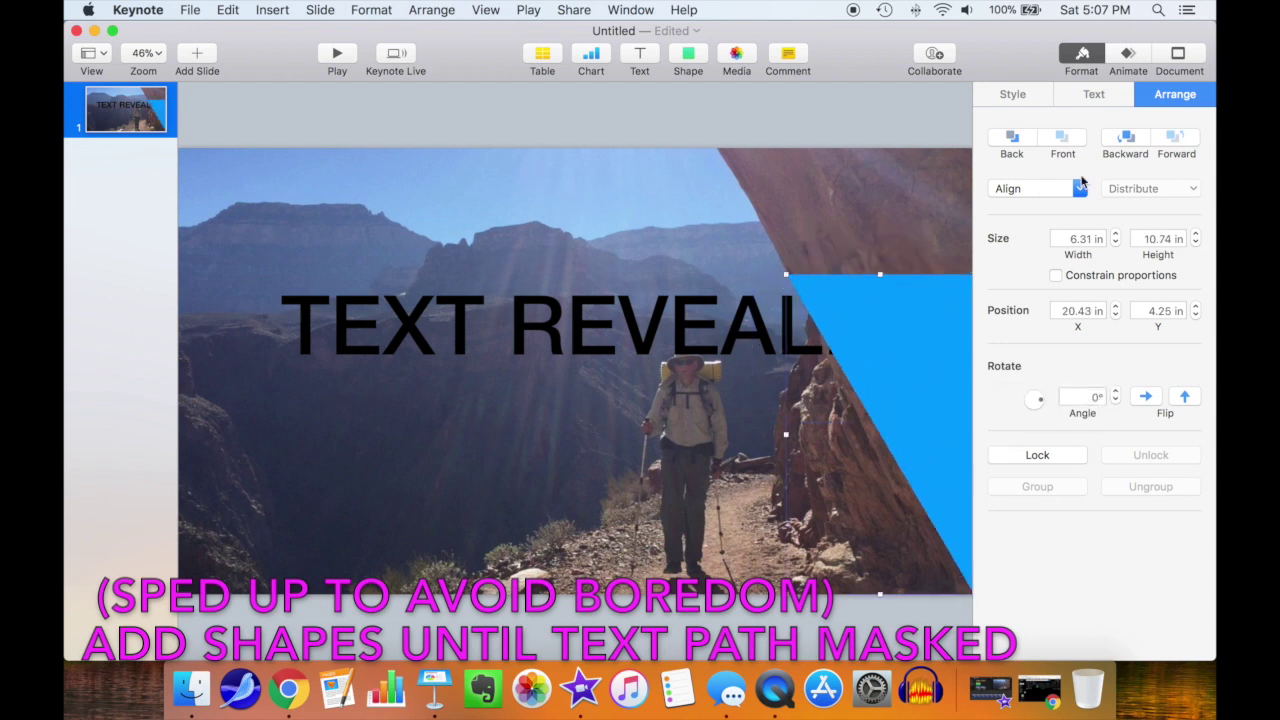
left_click(1028, 95)
left_click(1034, 346)
left_click(1036, 432)
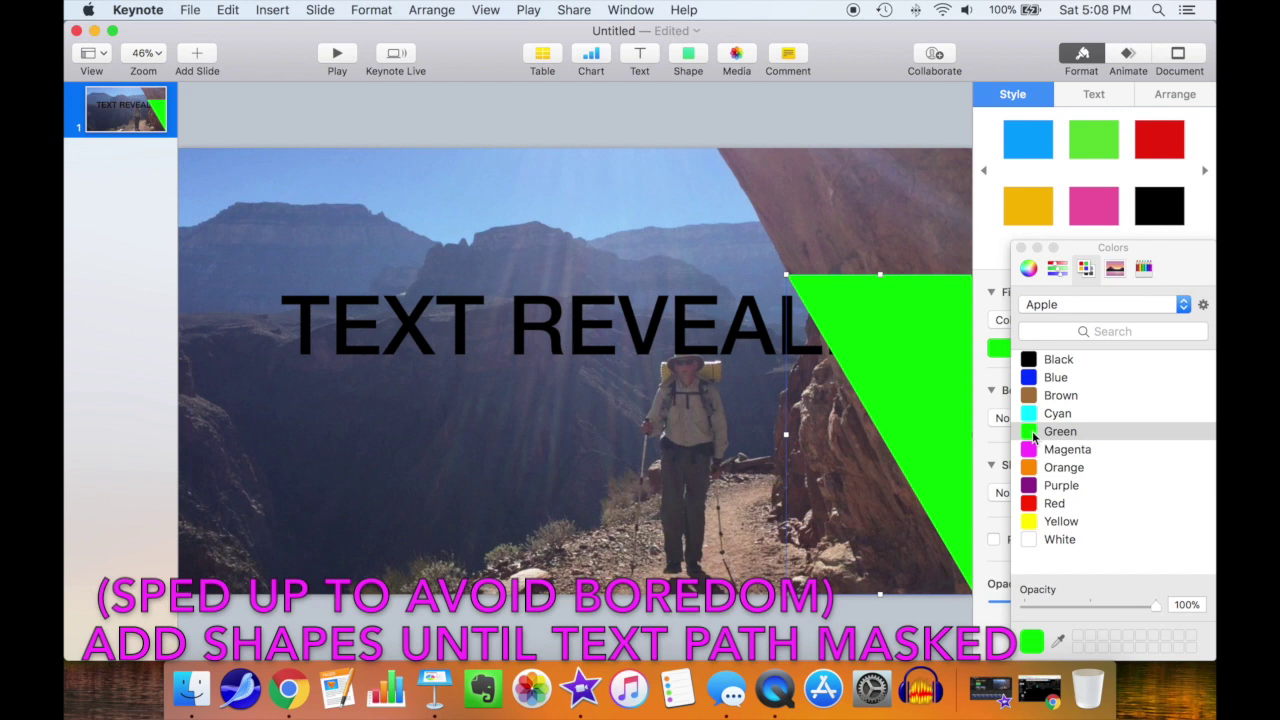
Shape a second small green triangle along the rock edge to hide the '!!'
left_click_drag(786, 274, 782, 399)
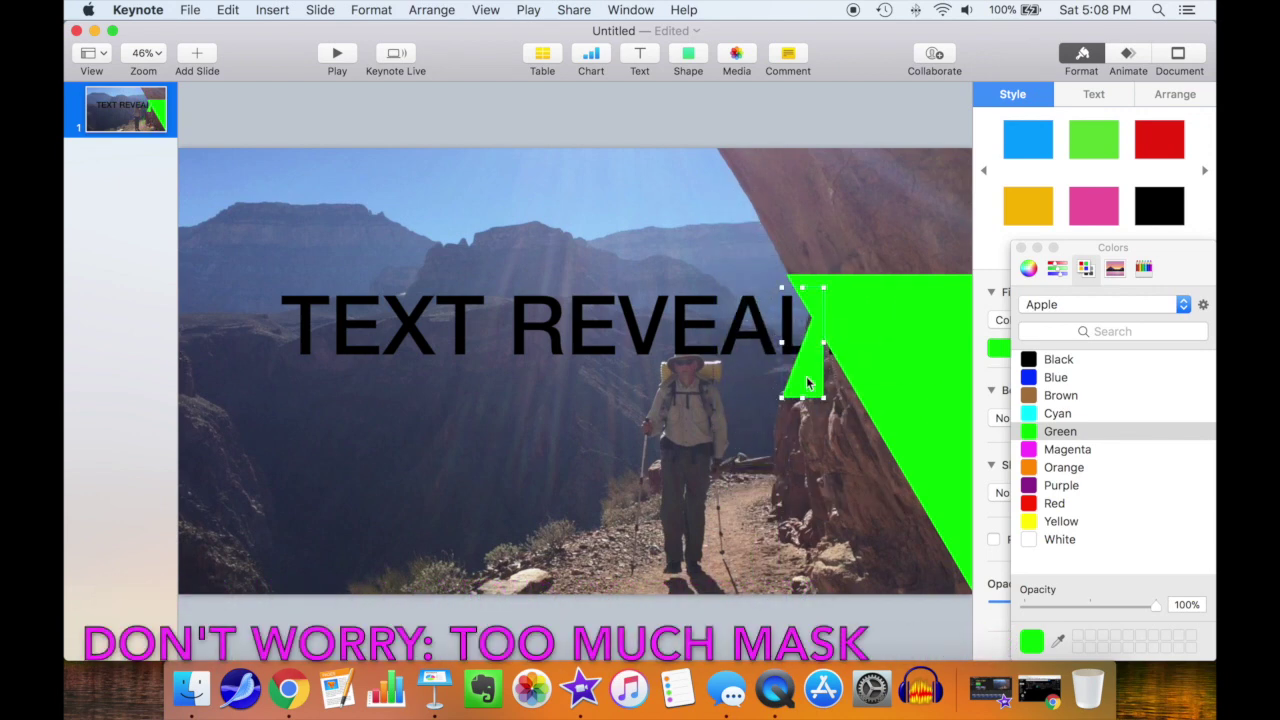
mouse_move(826, 342)
left_mouse_down()
mouse_move(866, 341)
mouse_move(845, 330)
left_mouse_up()
left_click_drag(855, 286, 821, 284)
left_click_drag(818, 380, 850, 372)
left_click(648, 343)
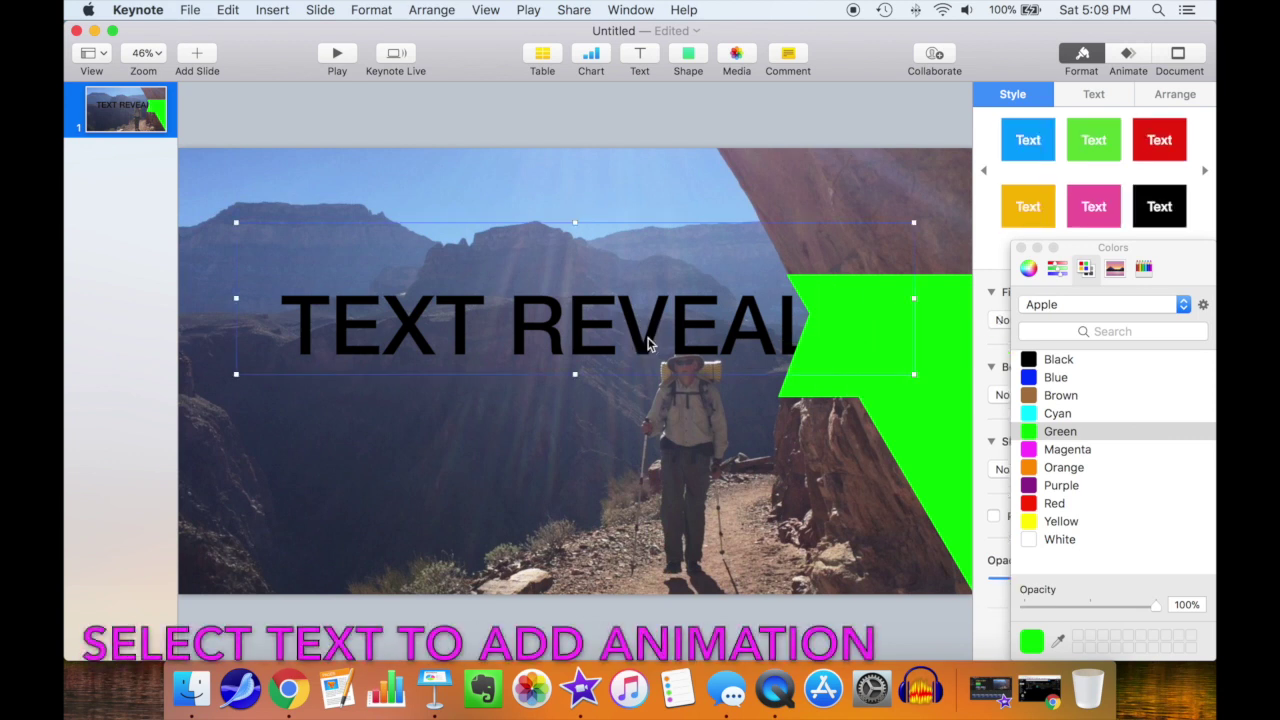
Give TEXT REVEAL!! a Move In build-in, Right to Left over 2.00 s, and preview it
left_click(1128, 55)
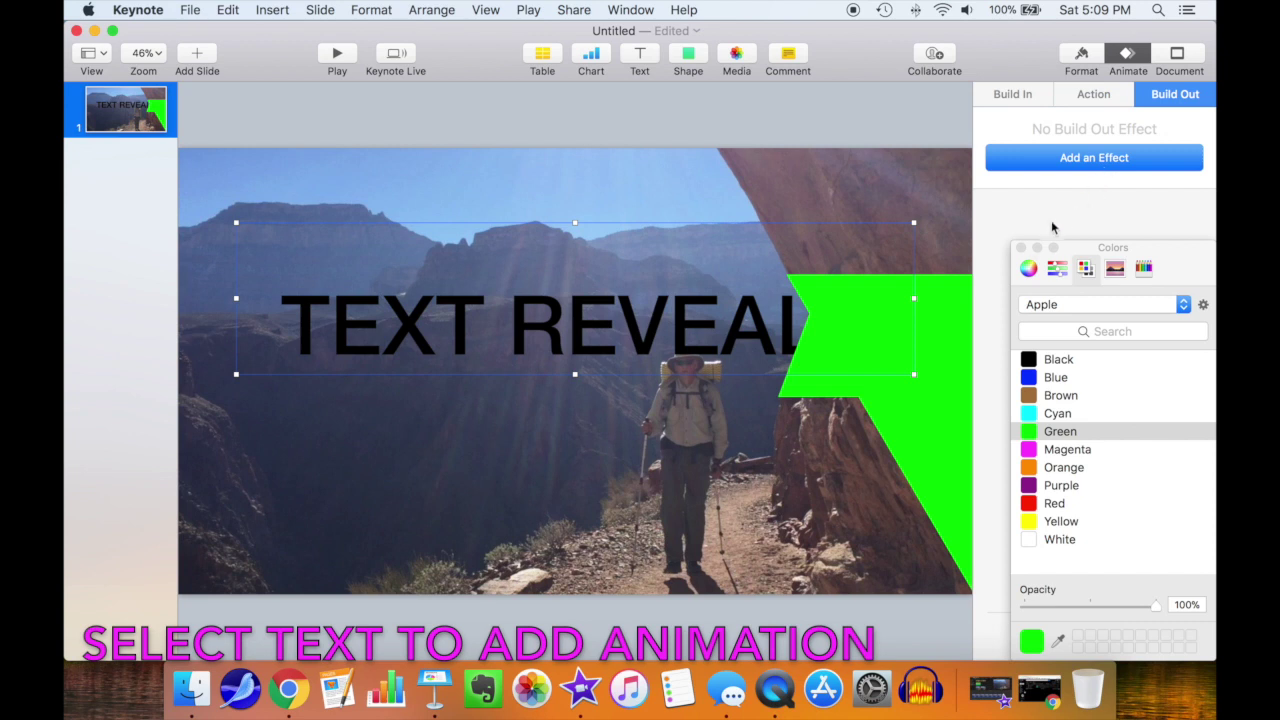
left_click(1020, 248)
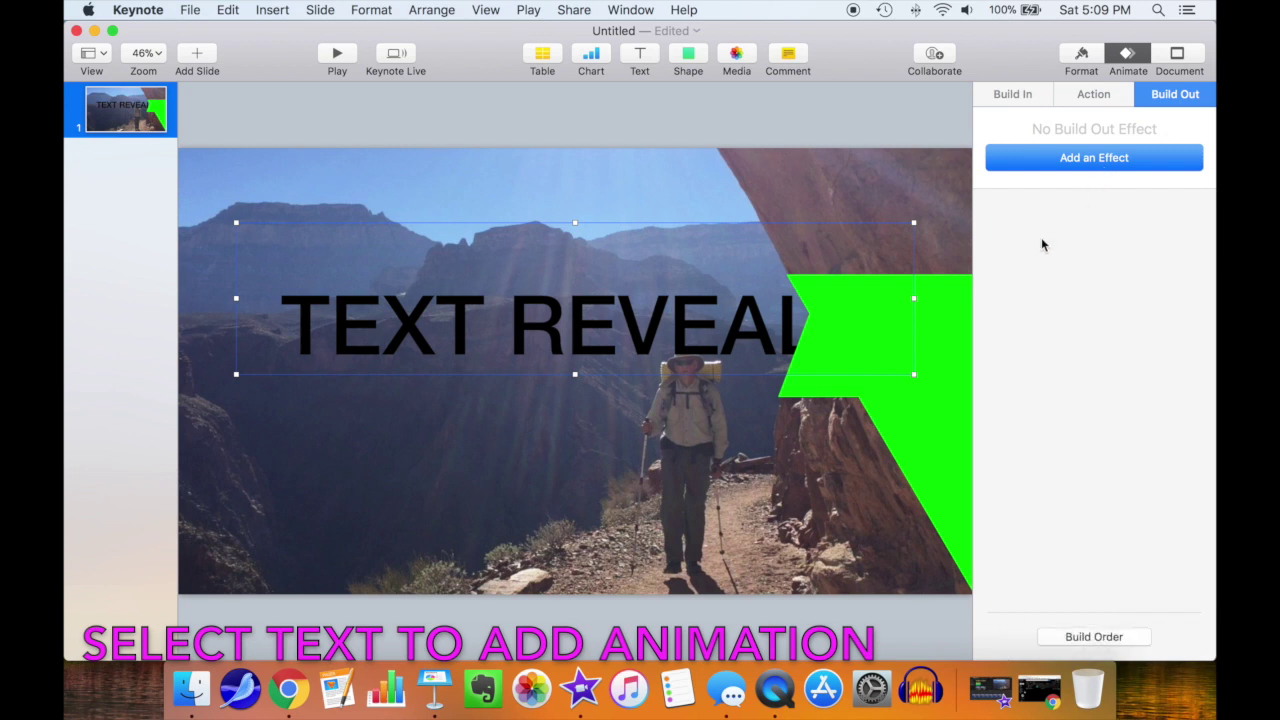
left_click(1079, 170)
left_click(1006, 95)
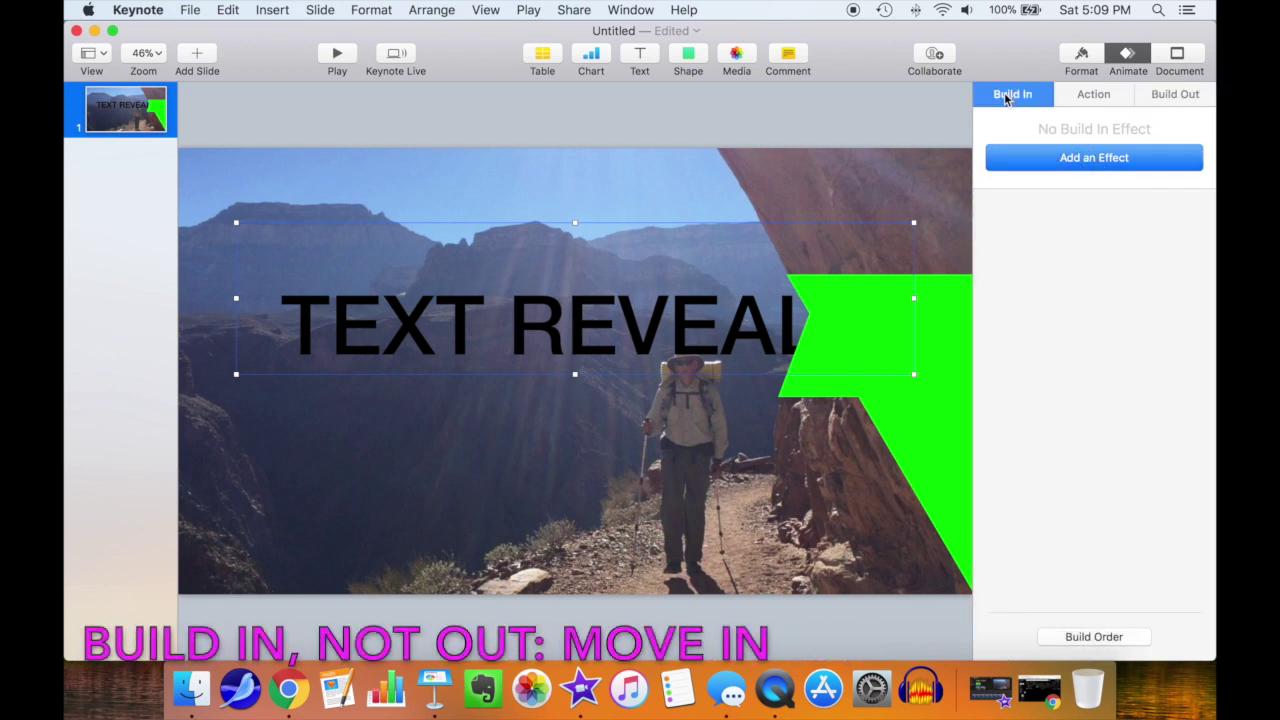
left_click(1079, 160)
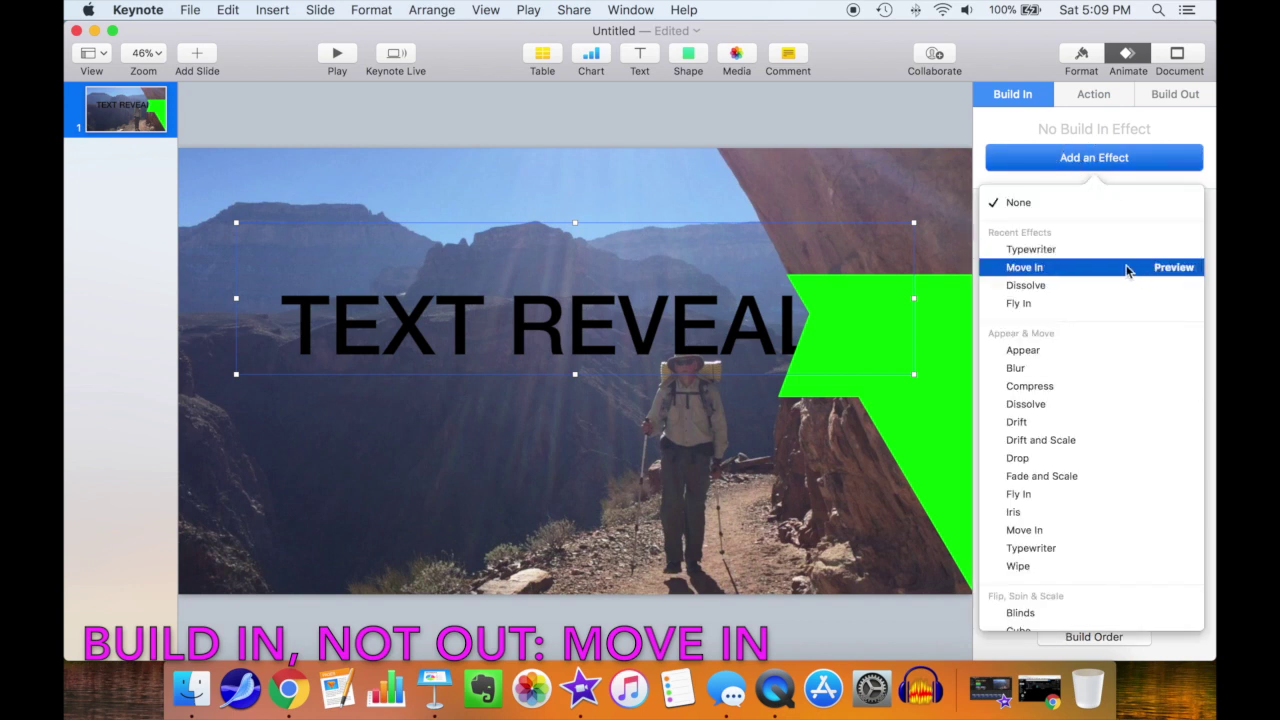
left_click(1087, 268)
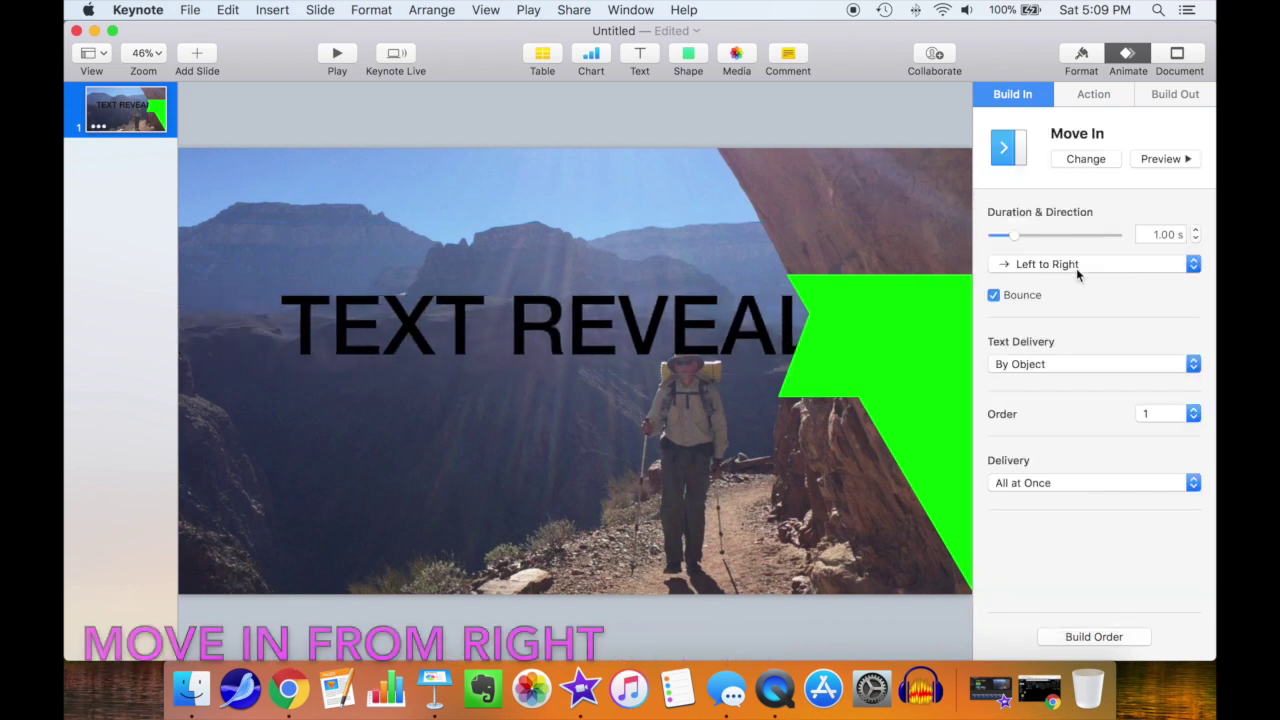
left_click(1077, 266)
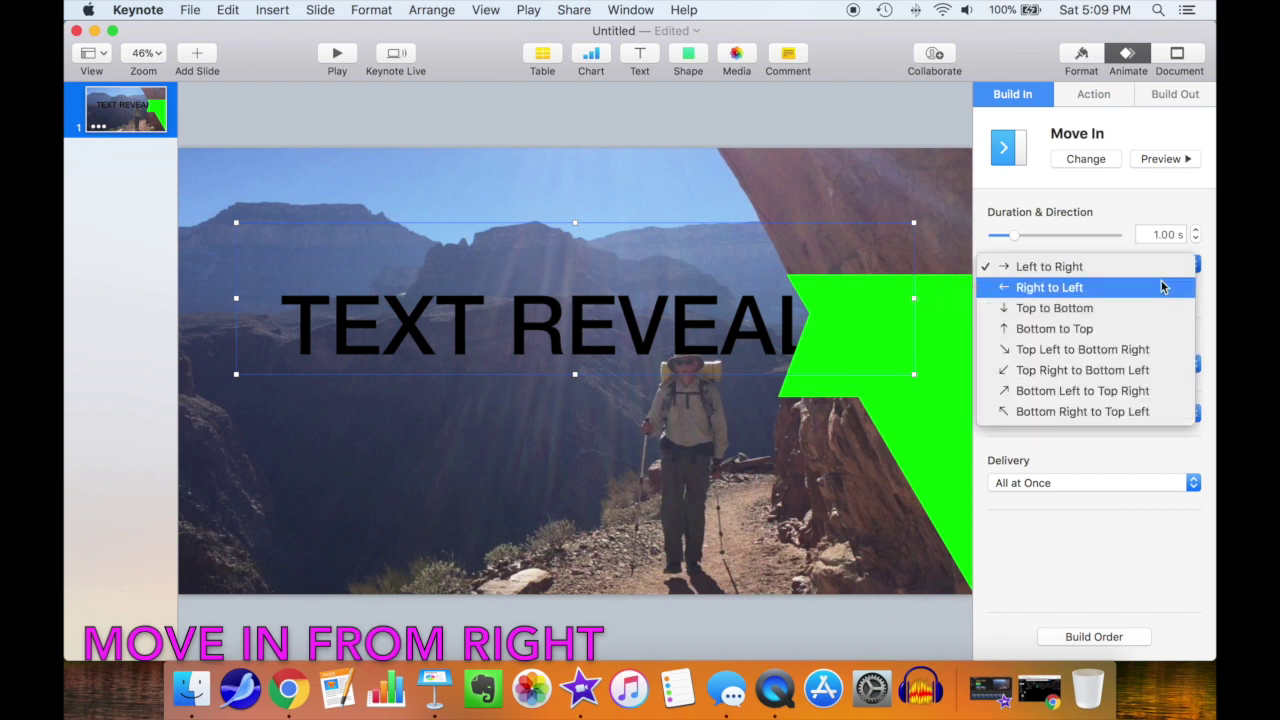
left_click(1160, 287)
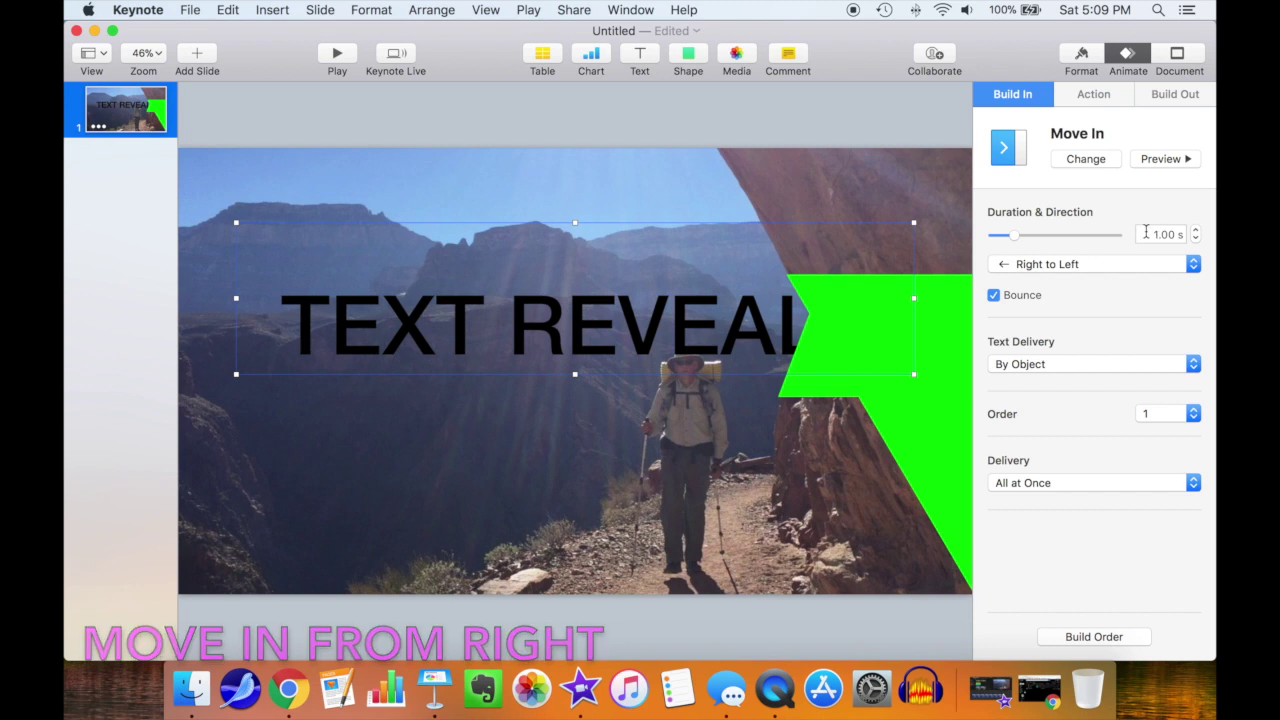
double_click(1168, 234)
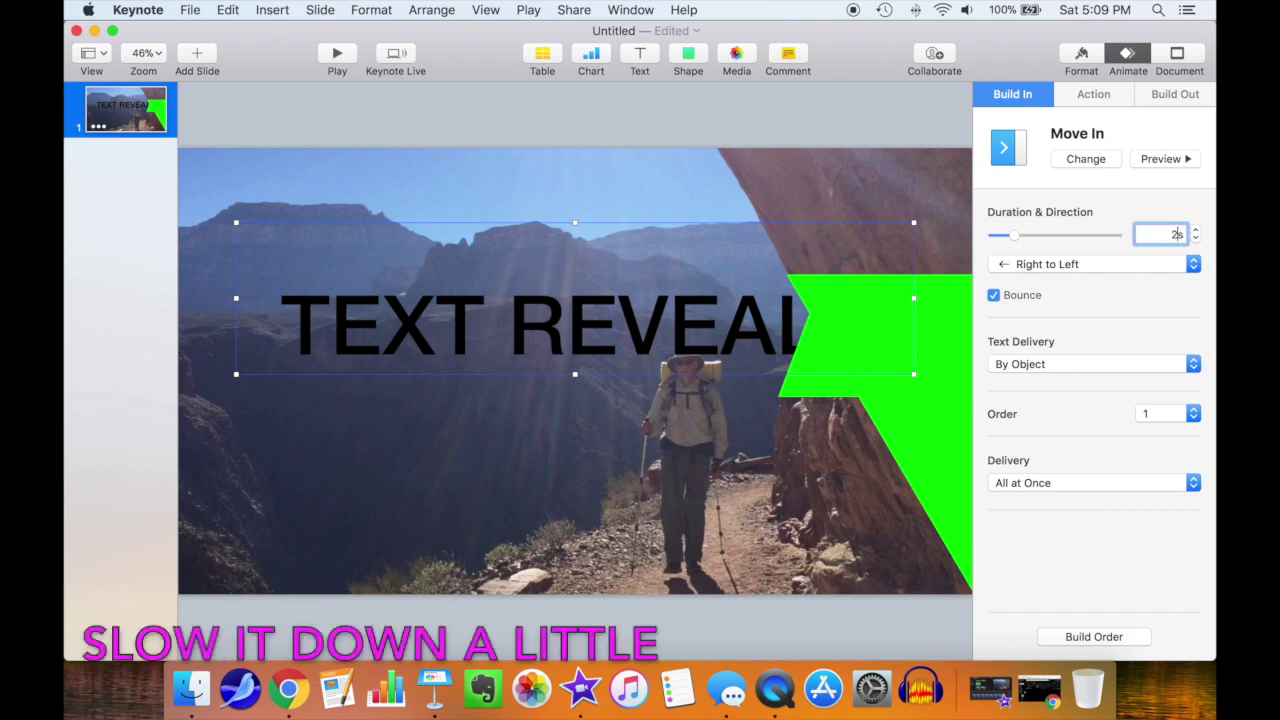
left_click(1177, 158)
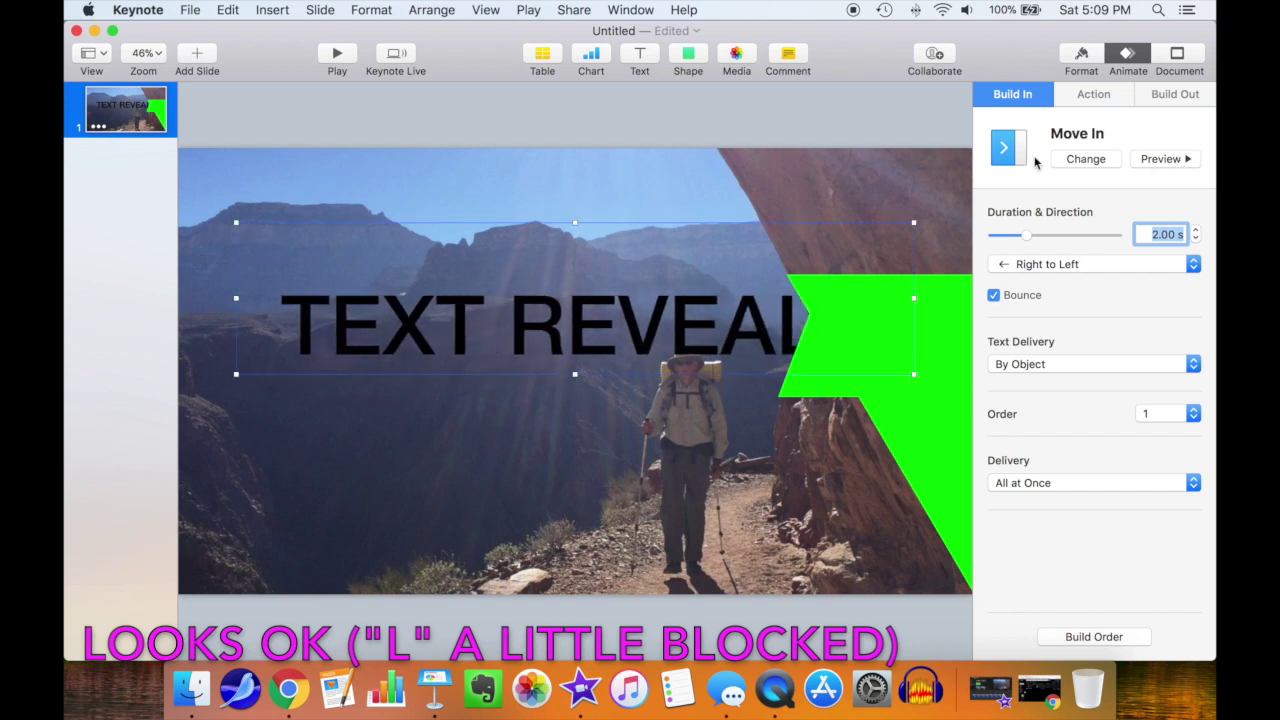
Delete the canyon background and export the slide as a 1080p QuickTime movie named 'reveal canyon'
left_click(709, 479)
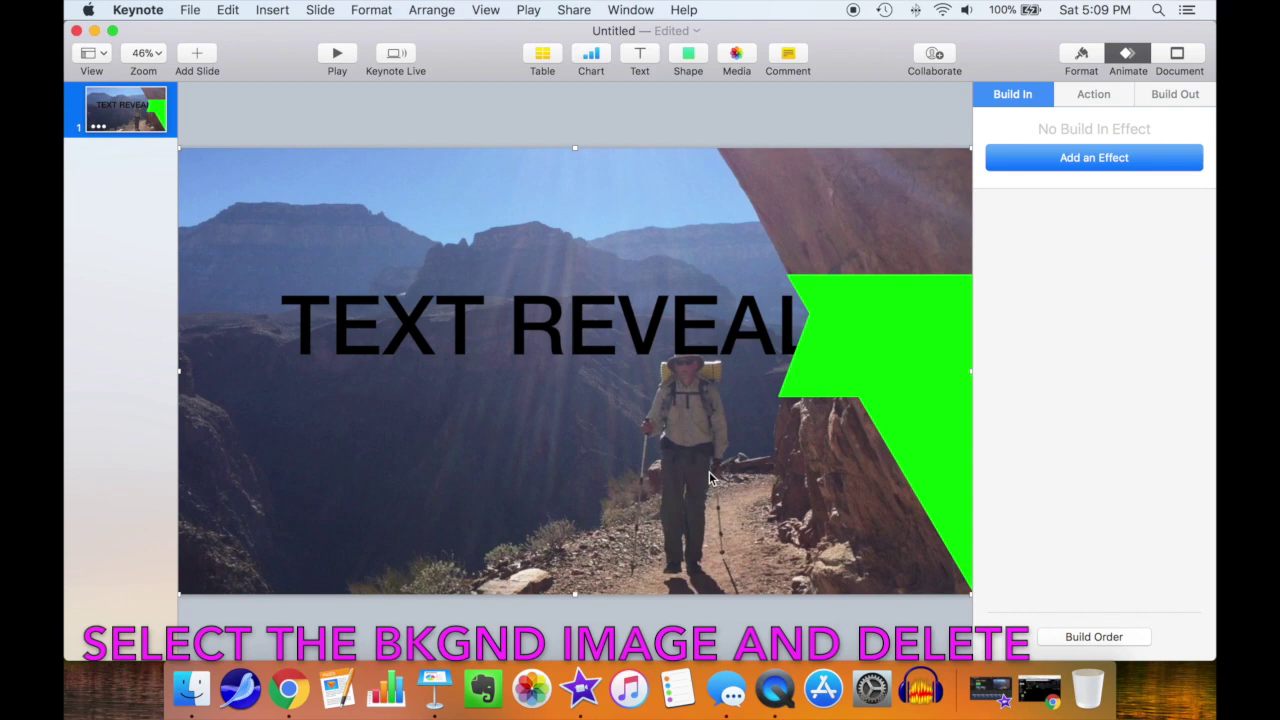
key("Delete")
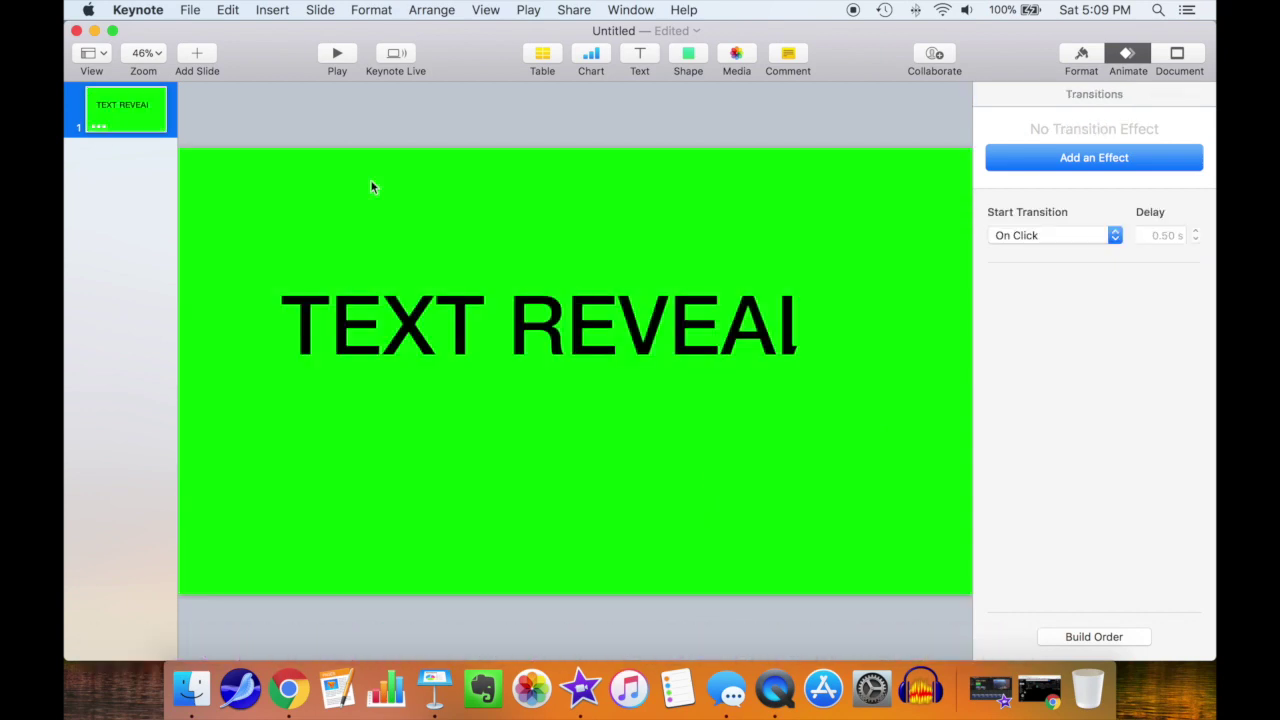
left_click(189, 10)
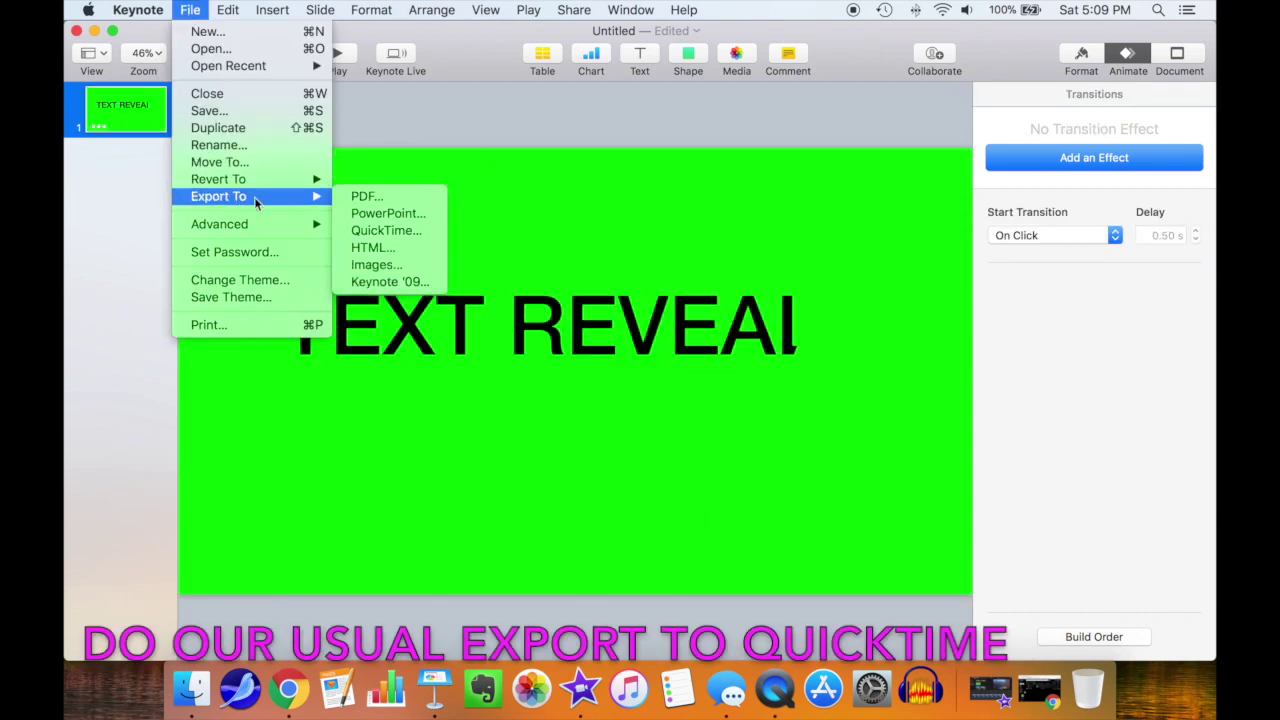
left_click(370, 233)
left_click(712, 304)
left_click(702, 316)
left_click(880, 385)
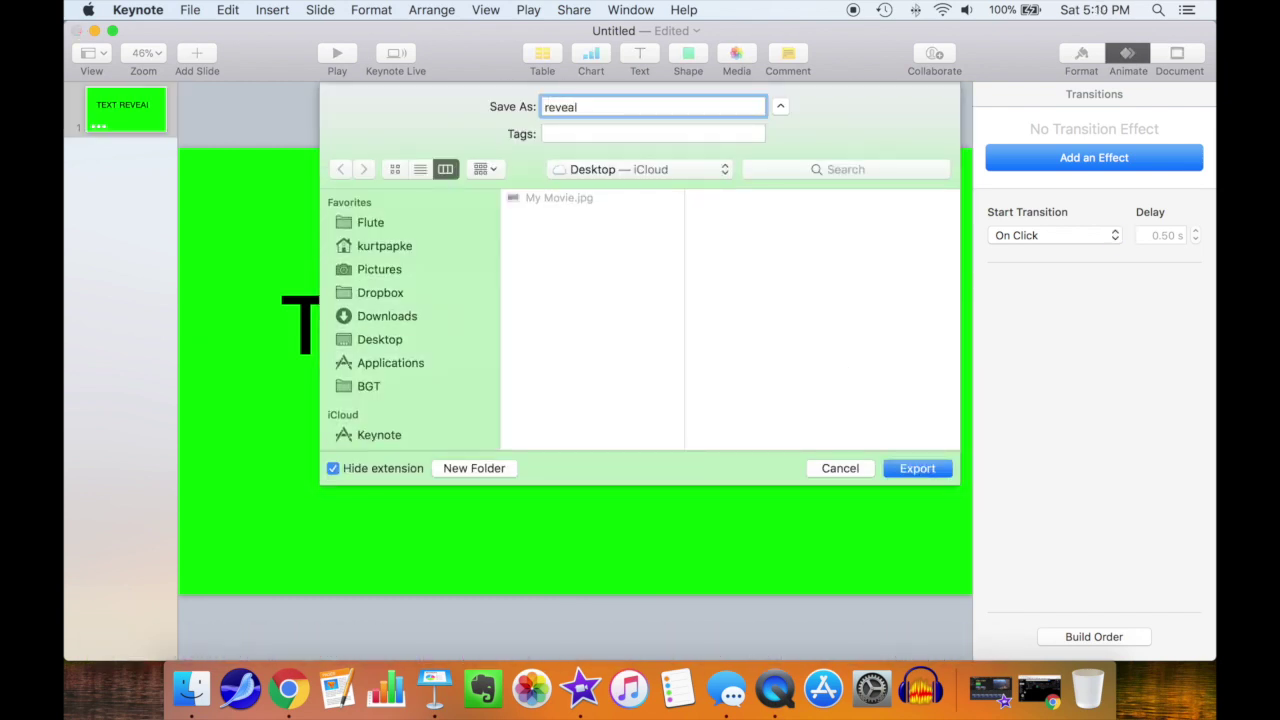
left_click(918, 469)
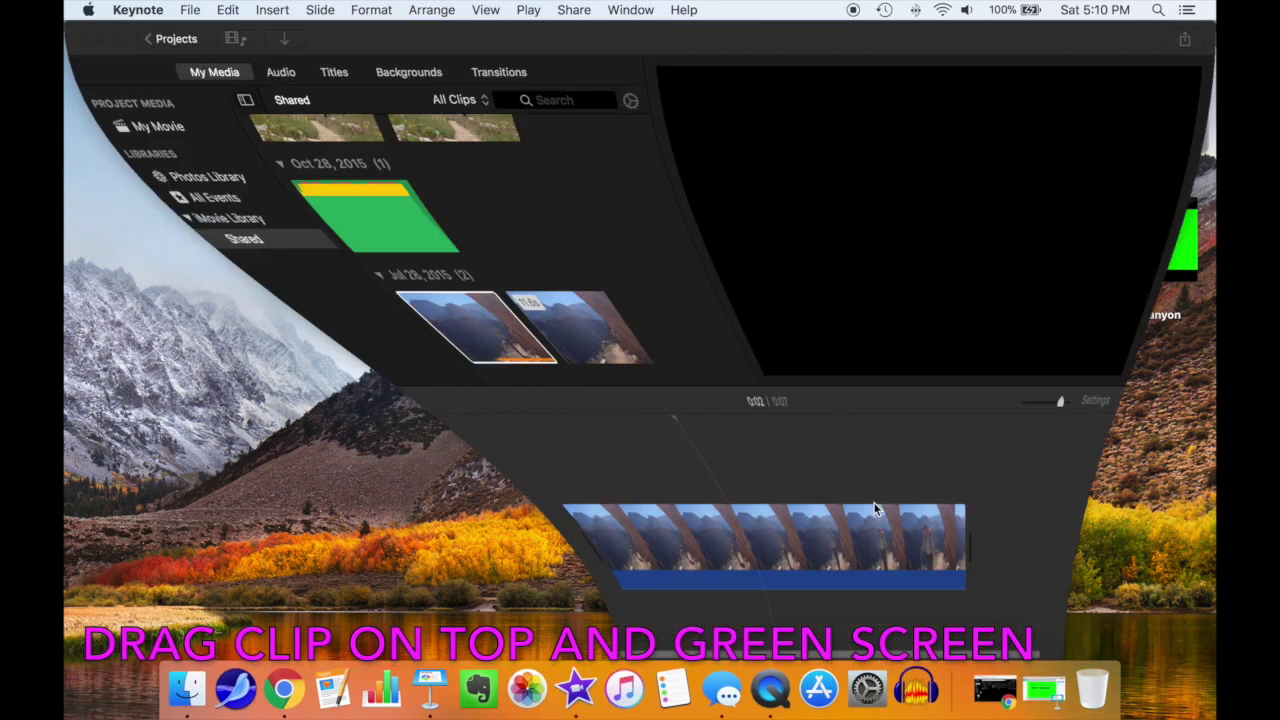
Lay the reveal canyon clip over the hiking video, key out its green, and play the composite
left_click_drag(1142, 235, 300, 460)
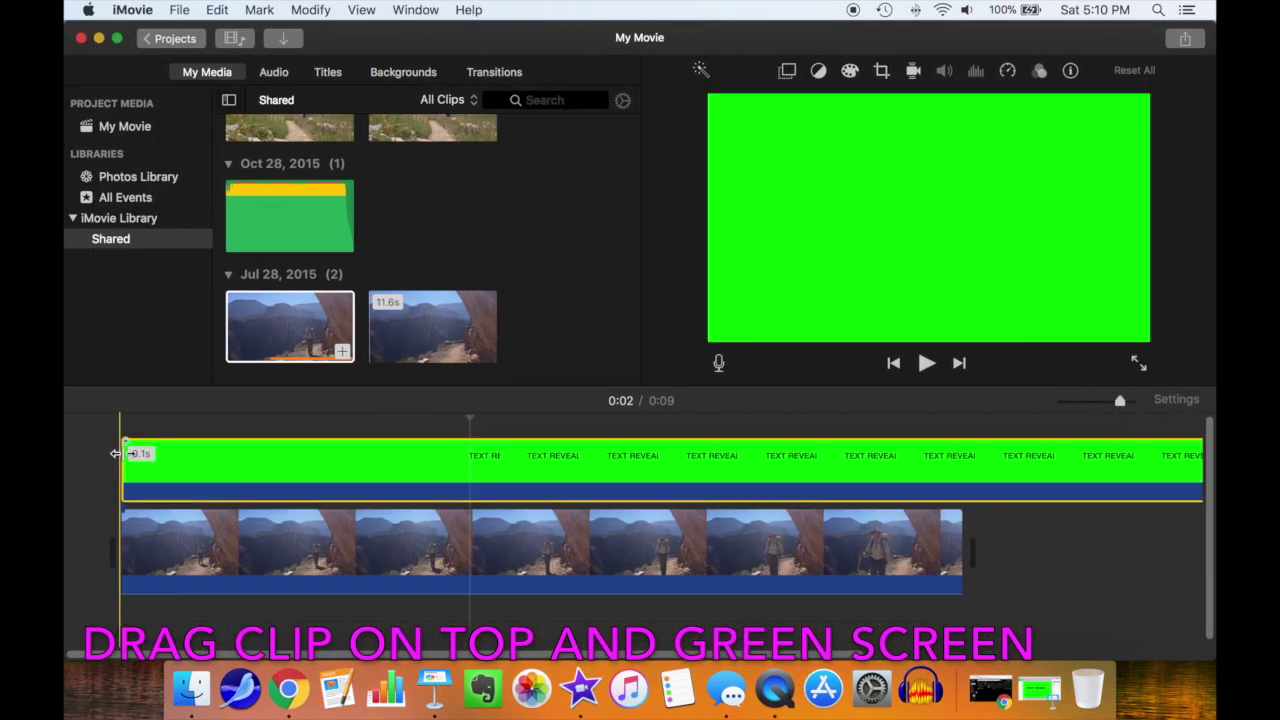
mouse_move(125, 455)
left_mouse_down()
mouse_move(420, 452)
mouse_move(122, 455)
left_mouse_up()
left_click(787, 70)
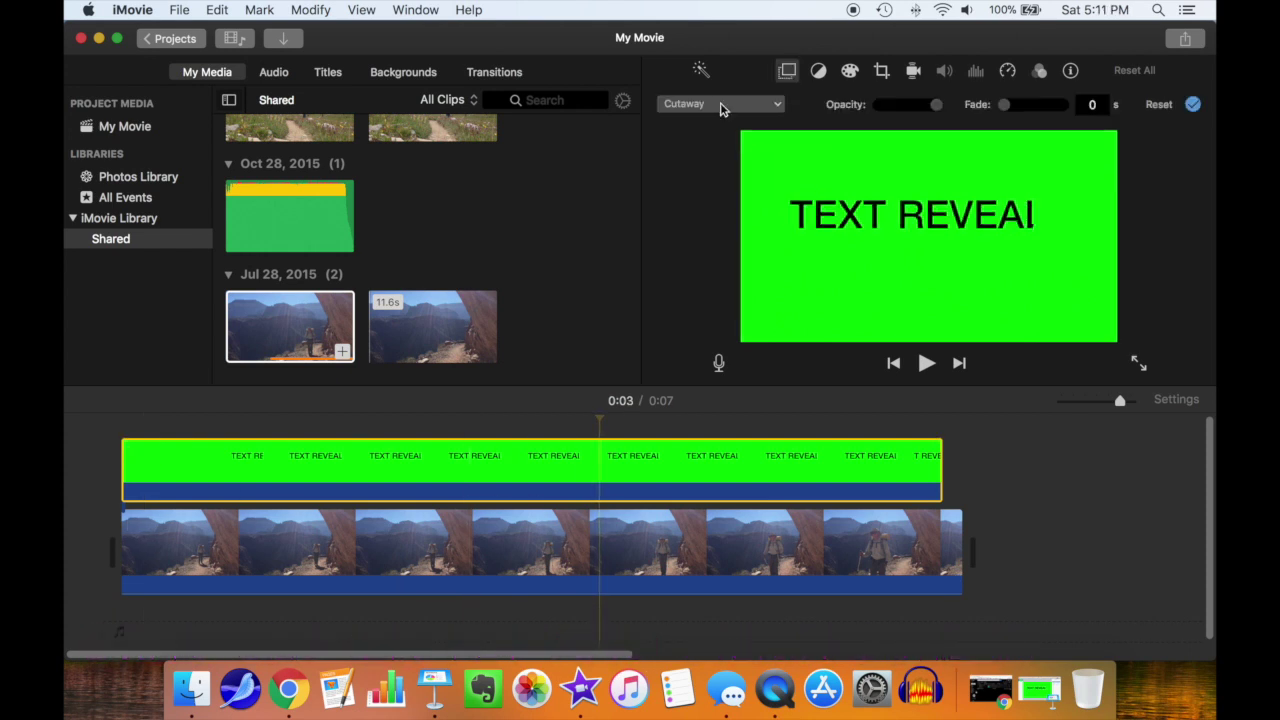
left_click(722, 104)
left_click(712, 121)
left_click(435, 557)
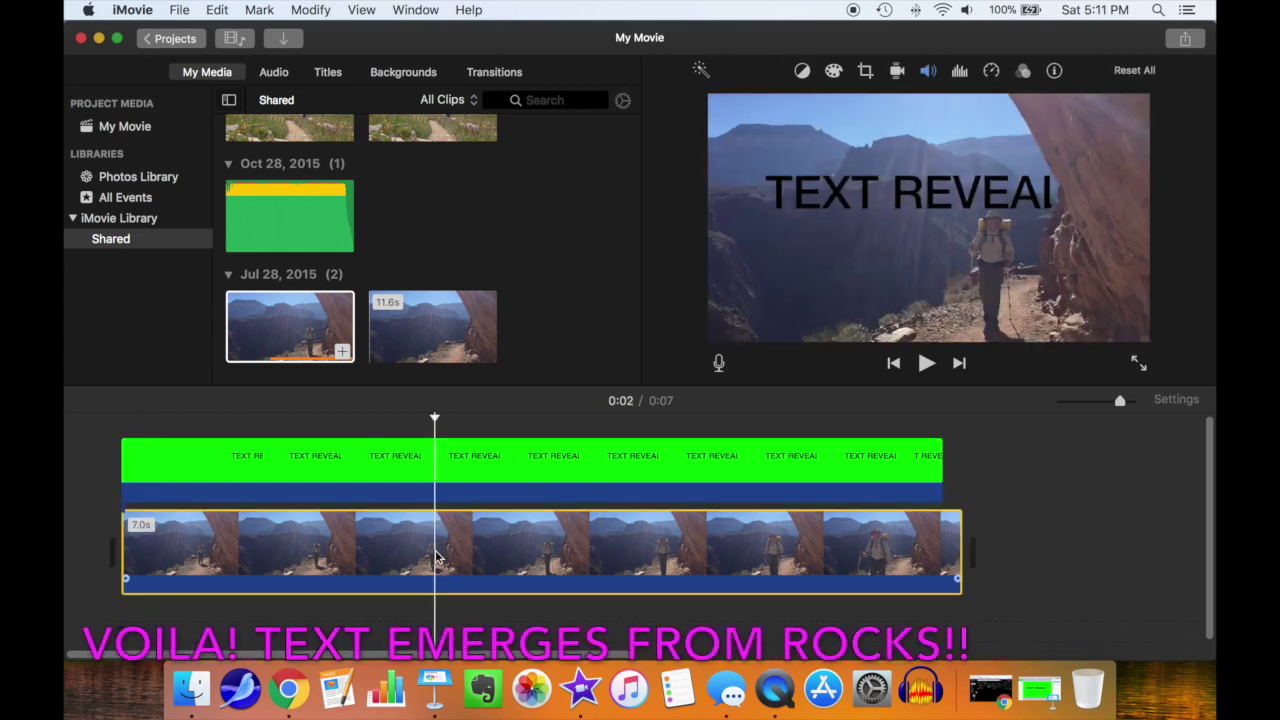
key("backslash")
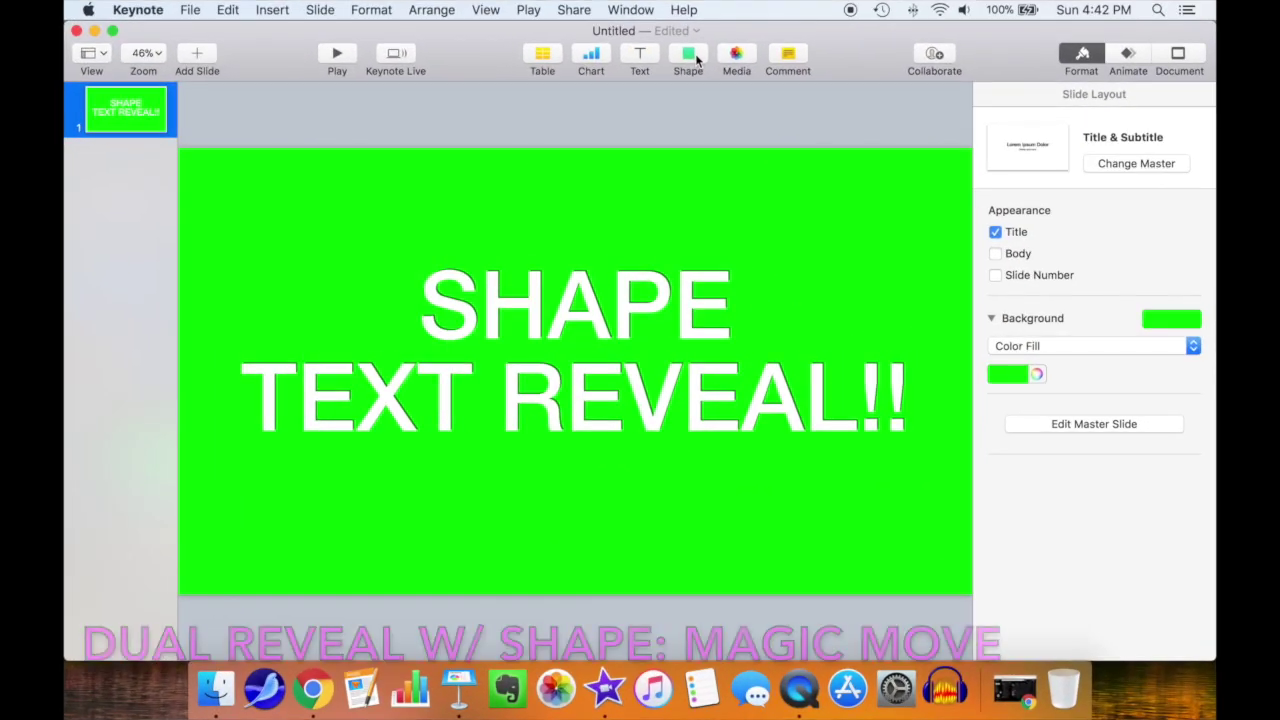
Draw a horizontal line spanning the full width of the TEXT REVEAL!! text
left_click(799, 102)
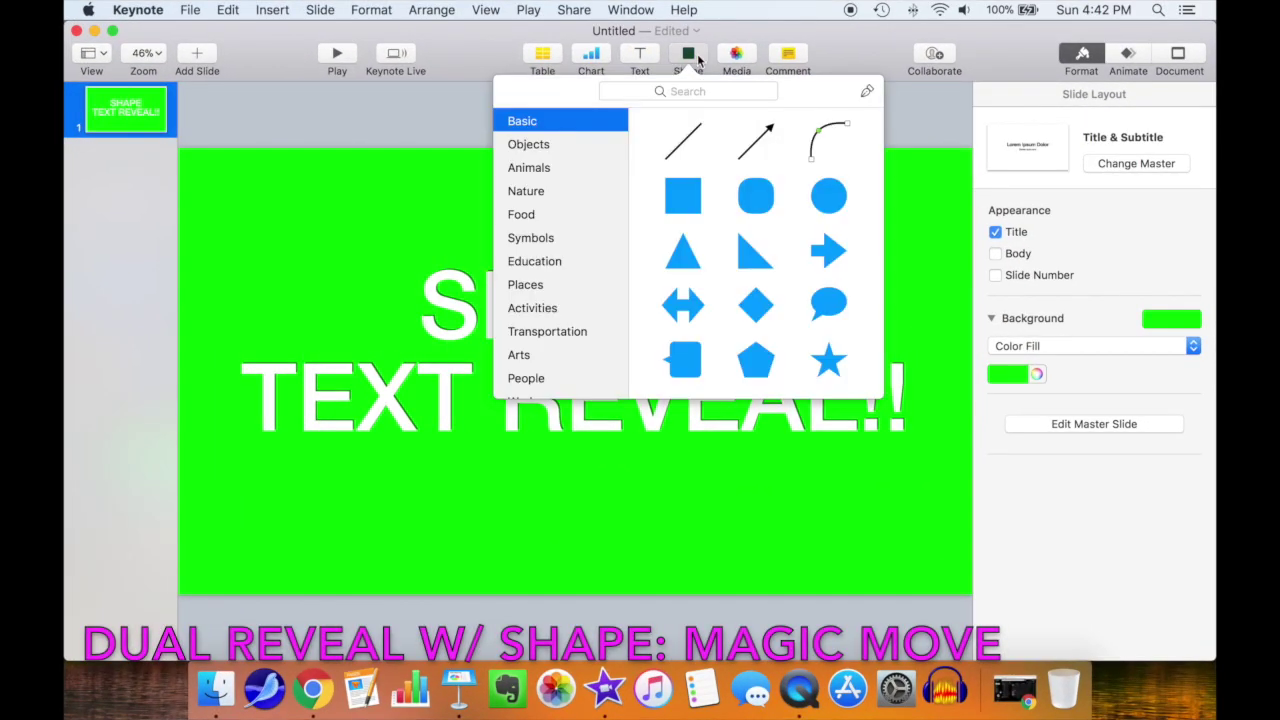
left_click(697, 133)
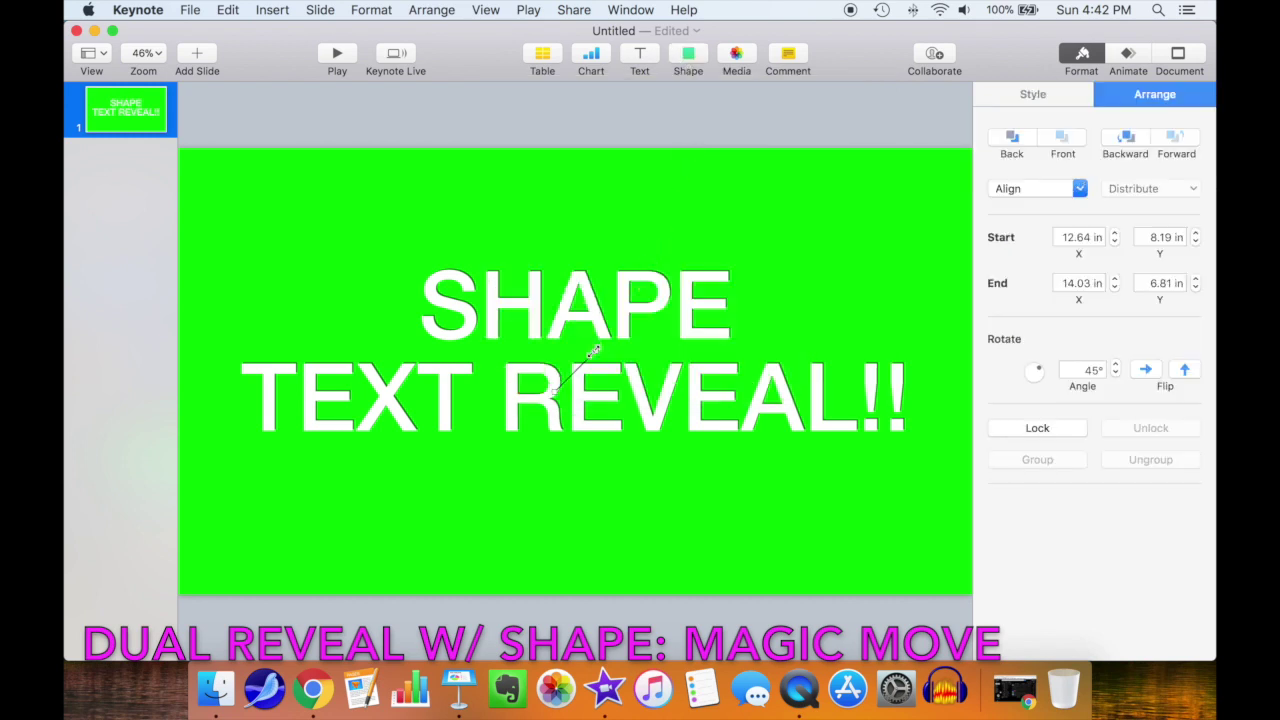
left_click_drag(593, 352, 917, 345)
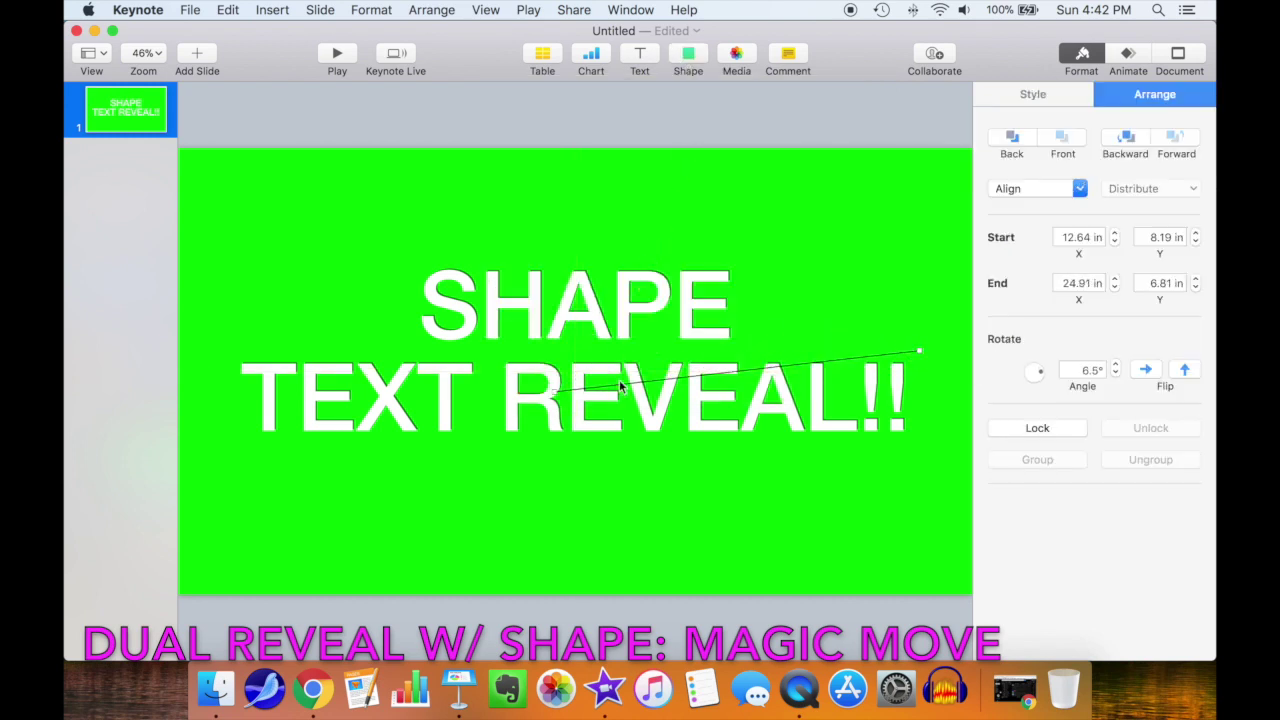
left_click_drag(554, 392, 246, 350)
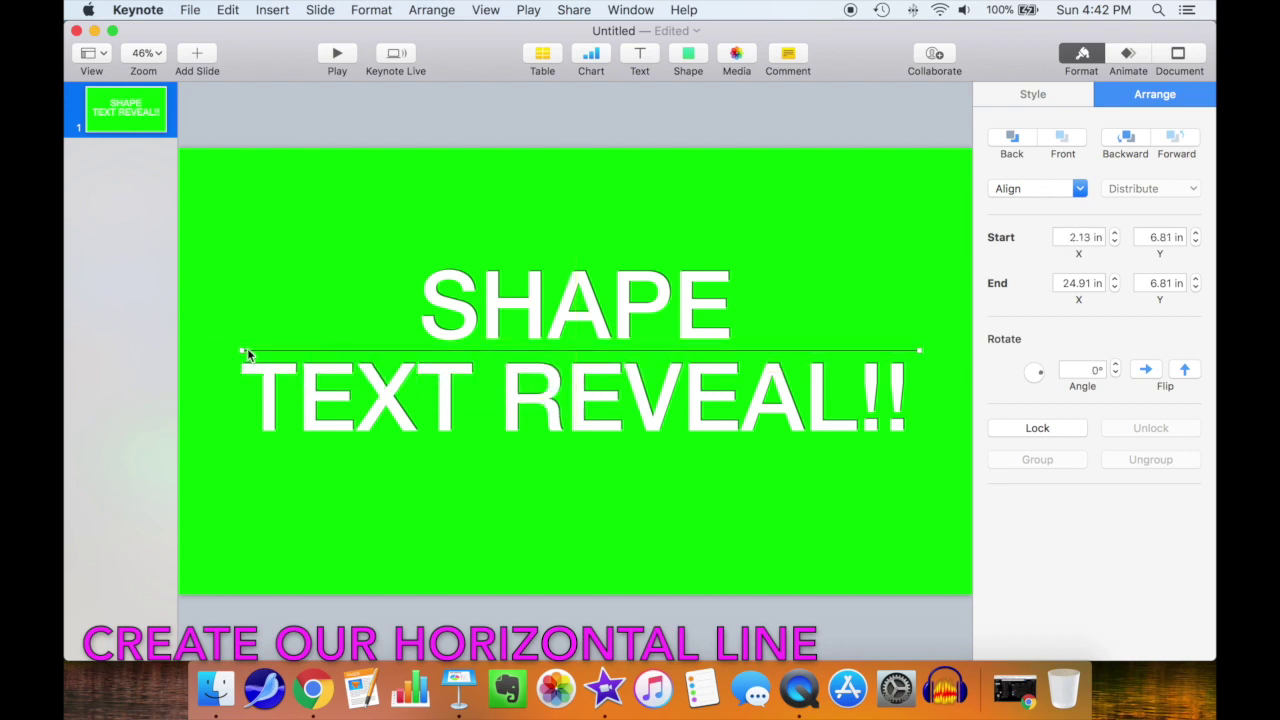
Make the line's stroke white and 14 pt wide
left_click(1027, 95)
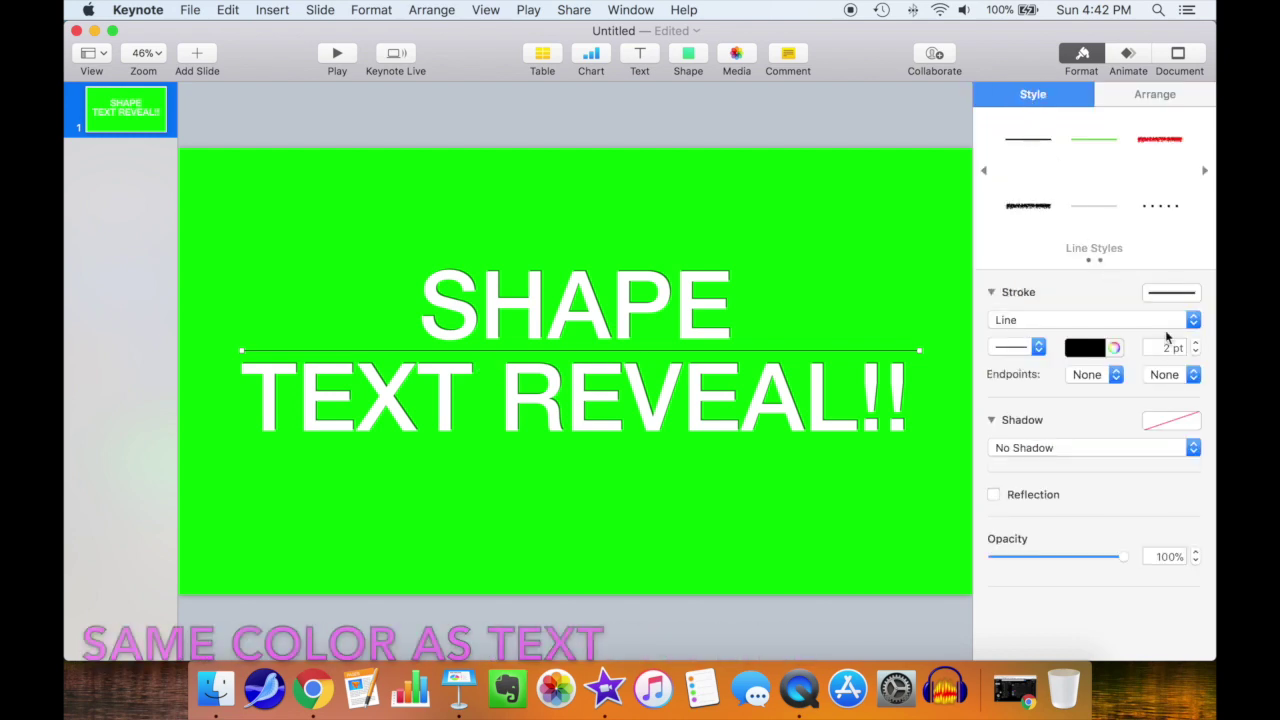
left_click(1115, 348)
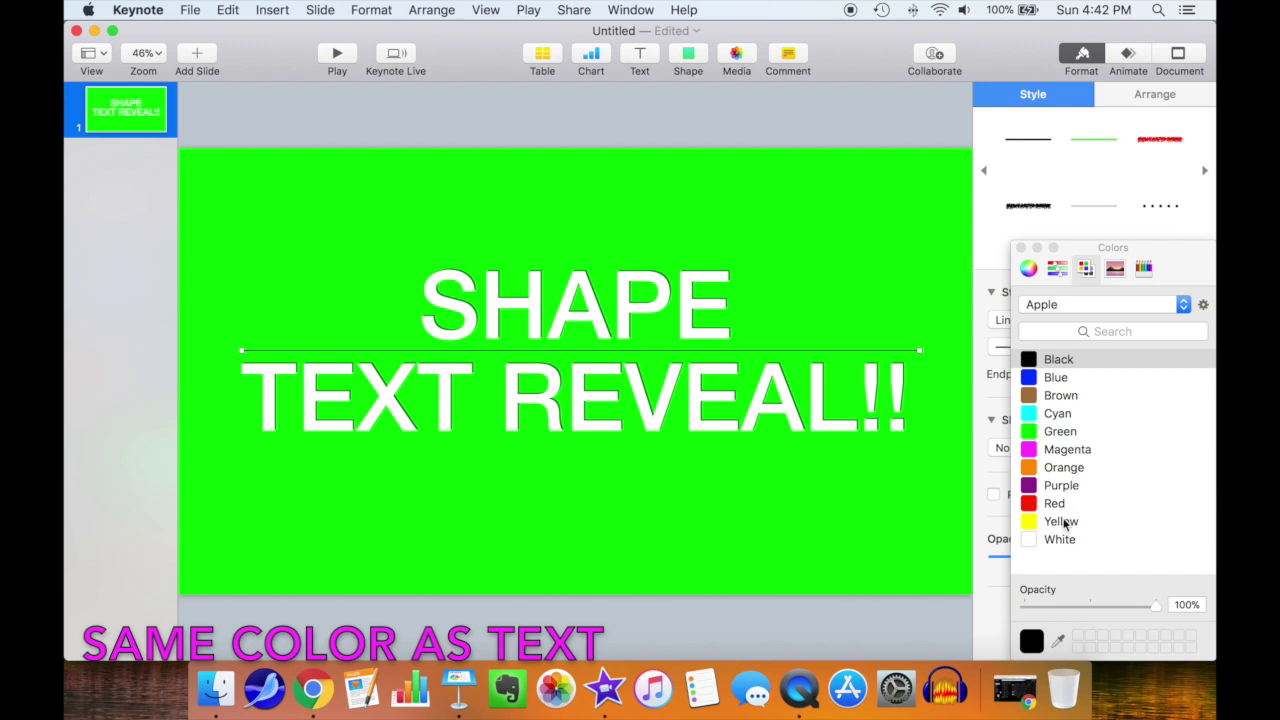
left_click(1061, 541)
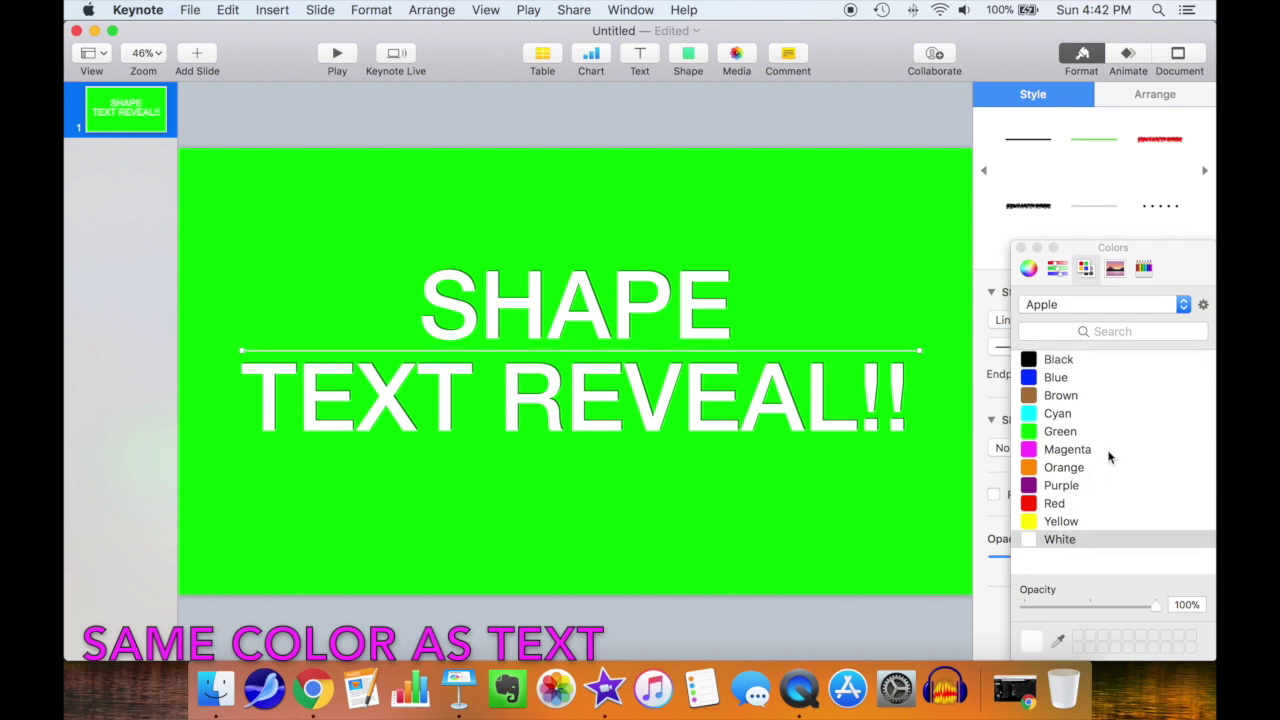
left_click(1021, 248)
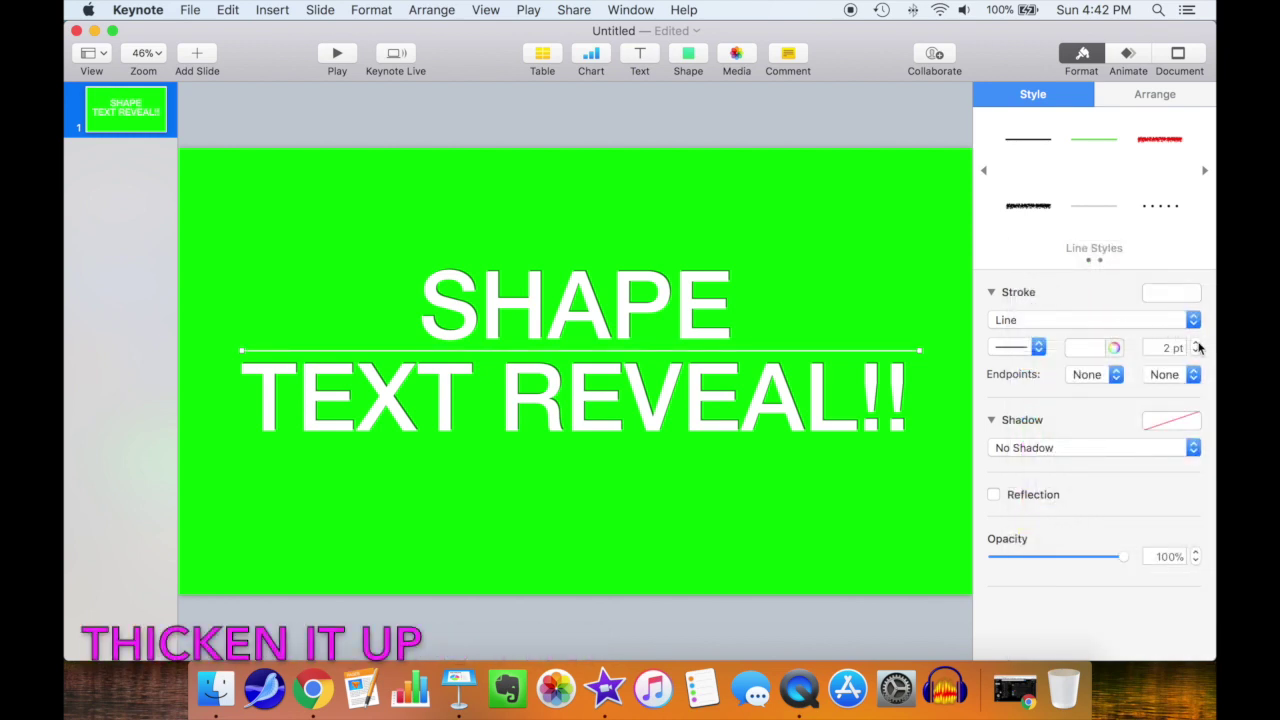
left_click(1198, 344)
left_click(1198, 344)
left_click(1198, 344)
left_click(1198, 344)
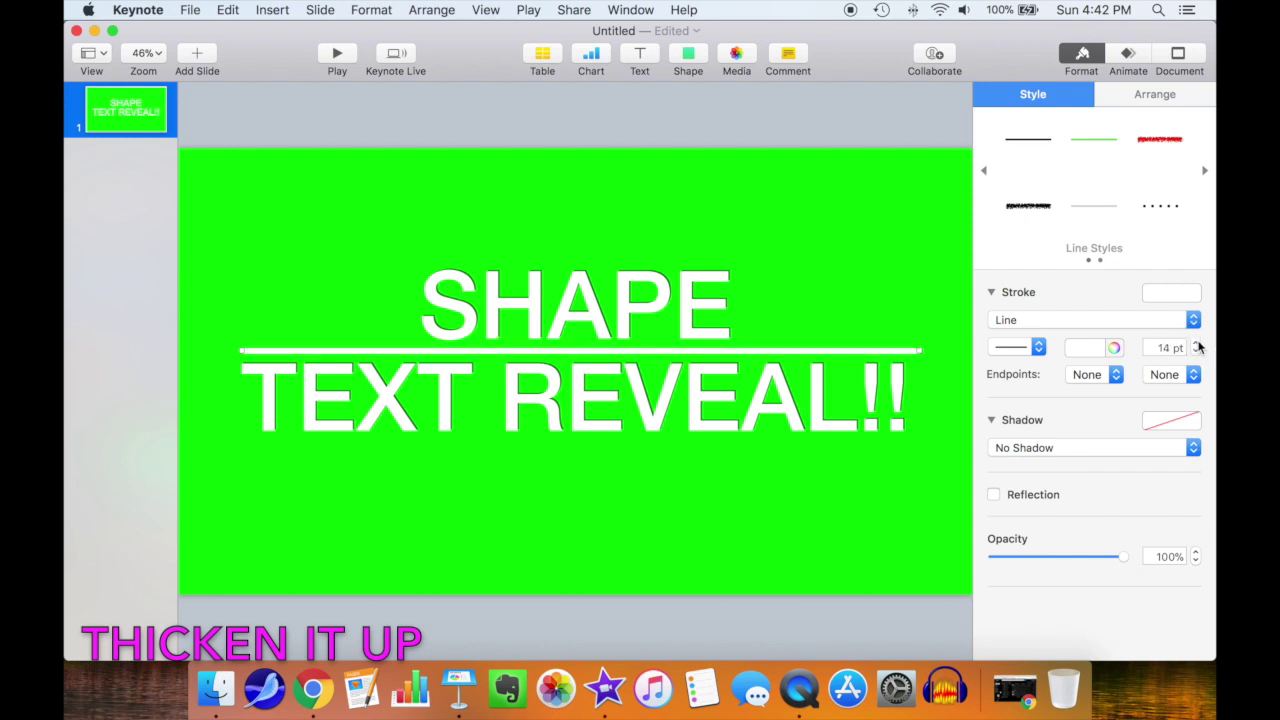
Duplicate the white line and nudge the copy into place
left_click(229, 11)
left_click(251, 213)
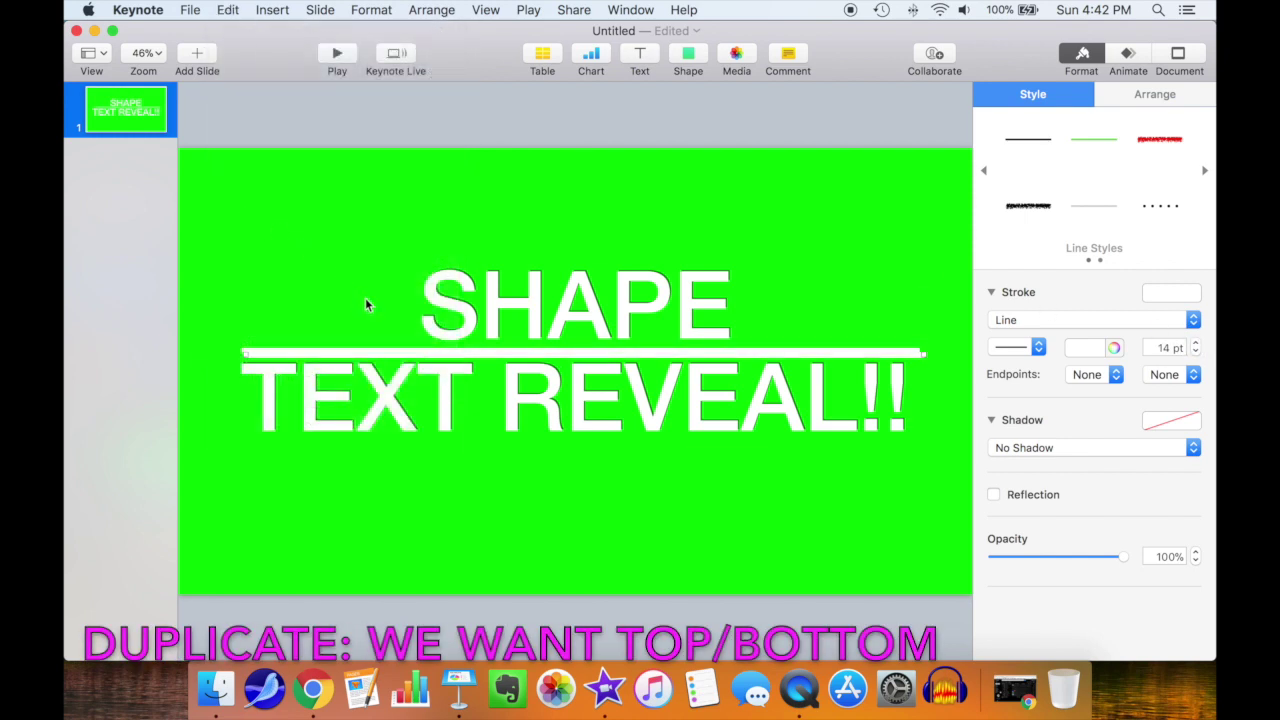
mouse_move(407, 360)
left_mouse_down()
mouse_move(406, 347)
mouse_move(404, 358)
left_mouse_up()
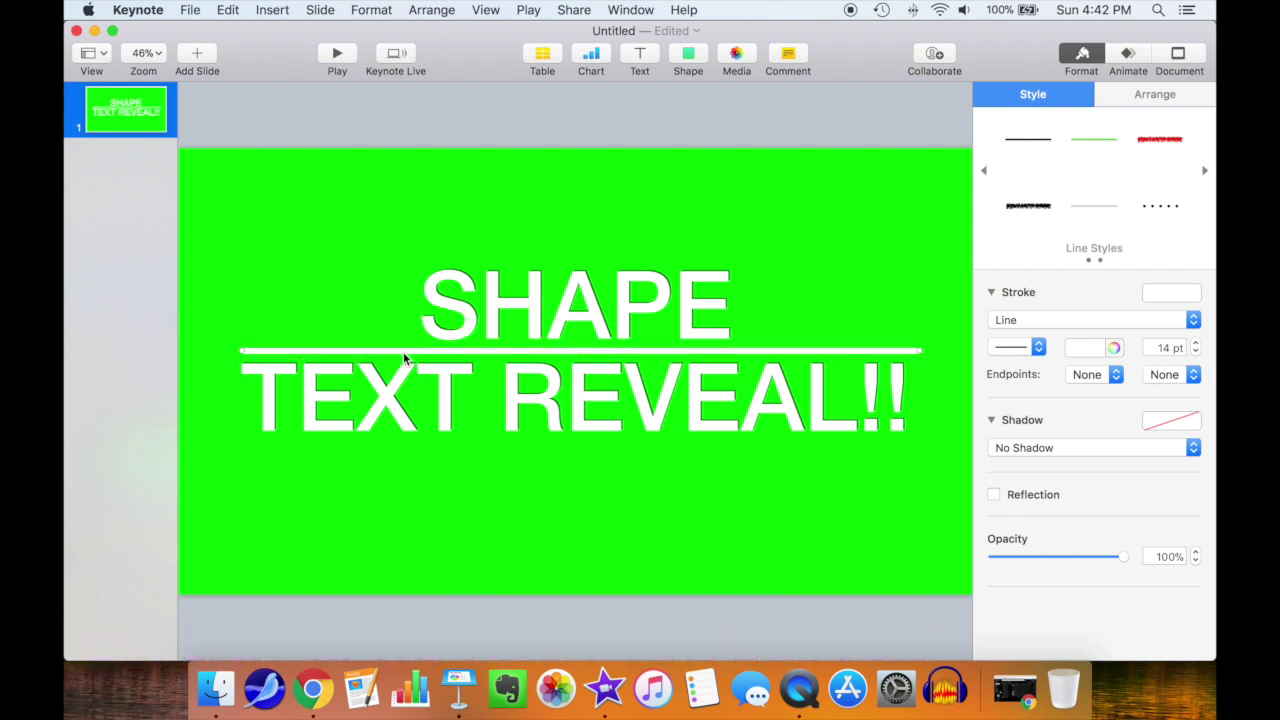
Draw a rectangle stretched over the word SHAPE above the line
left_click(687, 55)
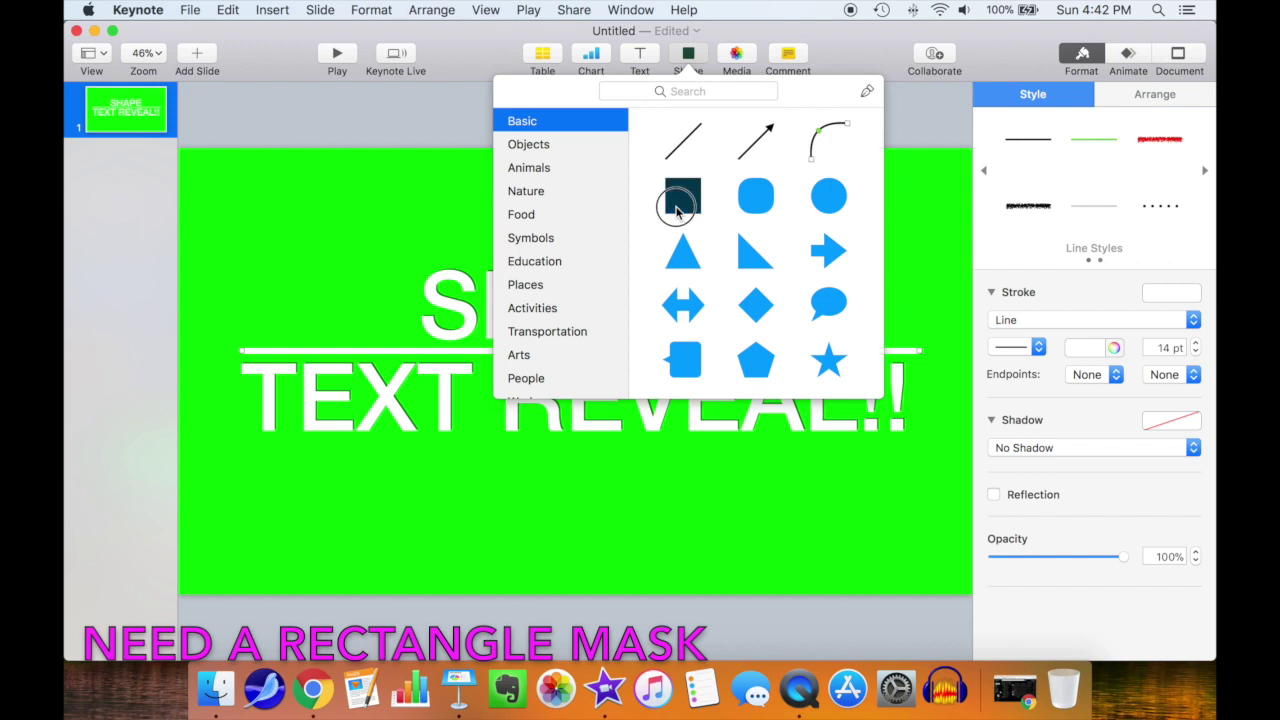
left_click(683, 196)
left_click_drag(572, 372, 257, 323)
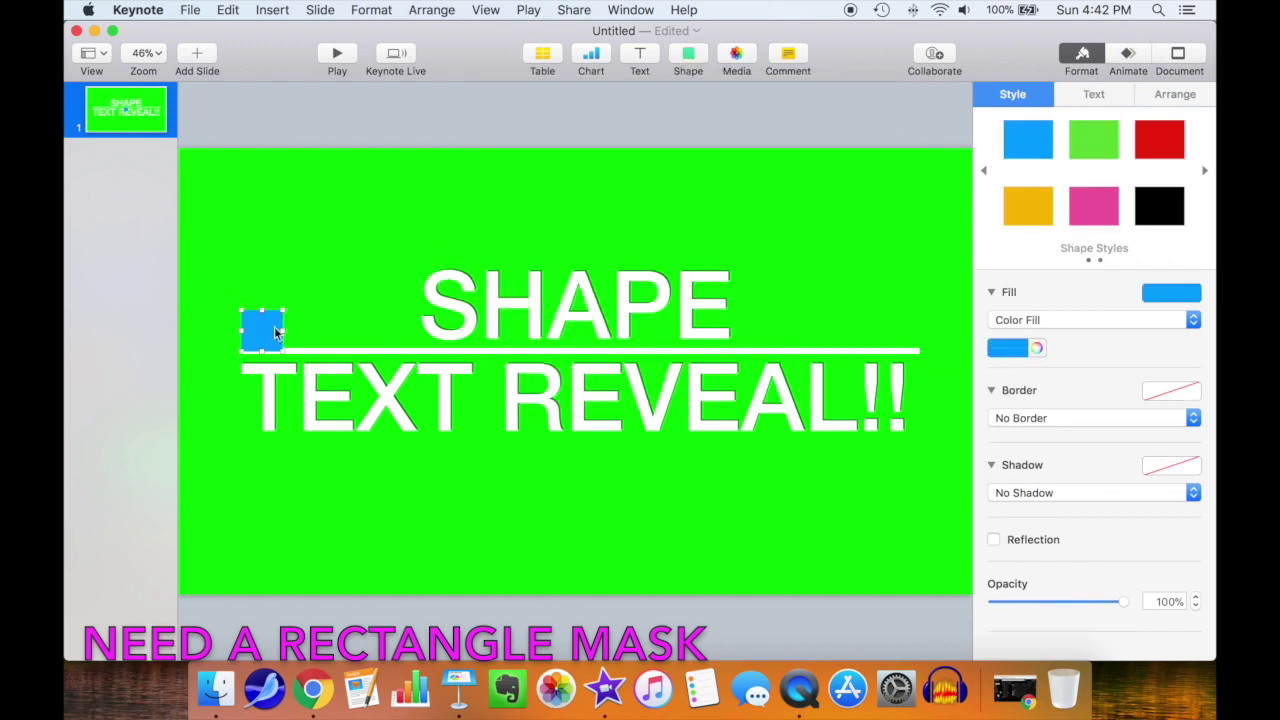
left_click_drag(282, 310, 919, 248)
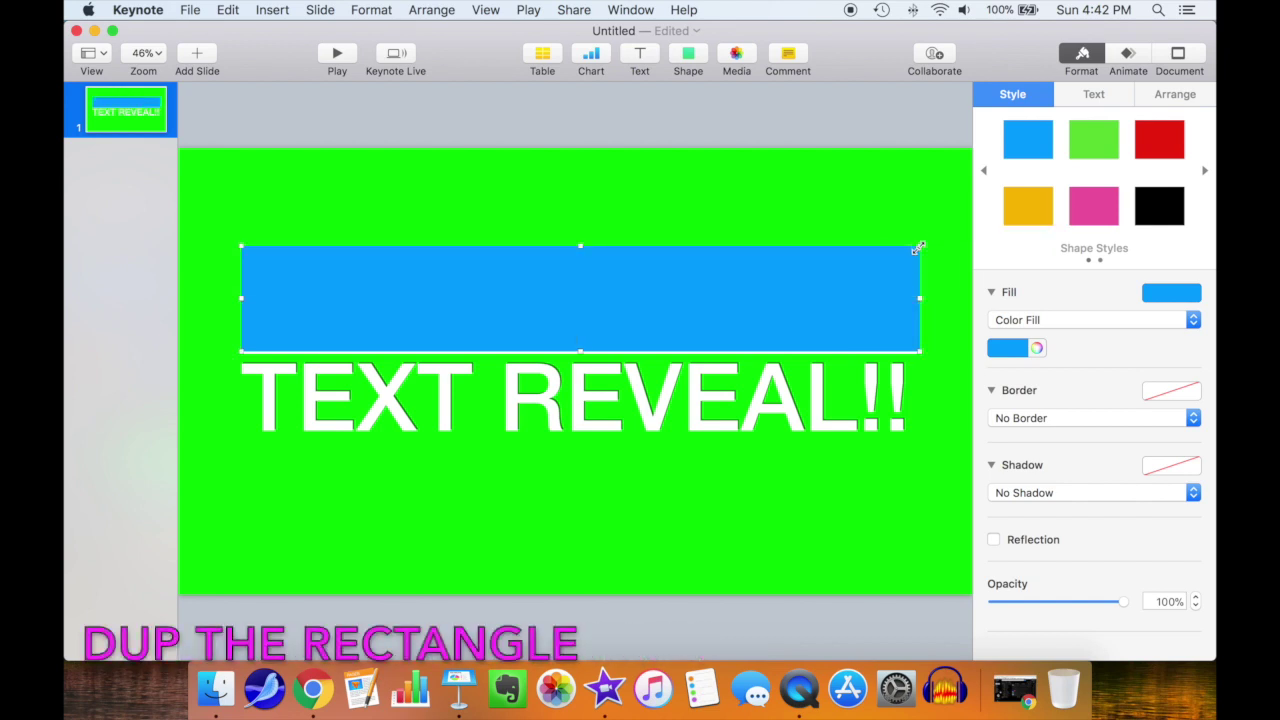
Duplicate the rectangle over TEXT REVEAL!! and fill both rectangles green
left_click(228, 12)
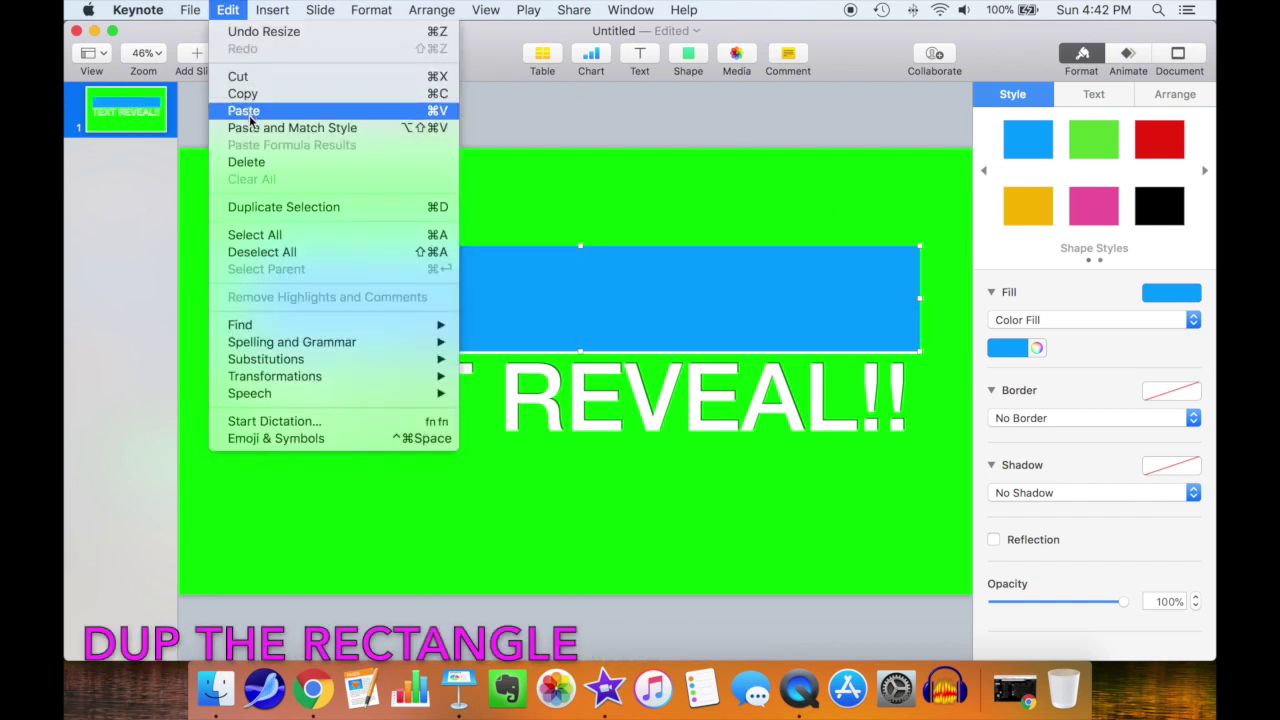
left_click(264, 207)
left_click_drag(549, 284, 557, 390)
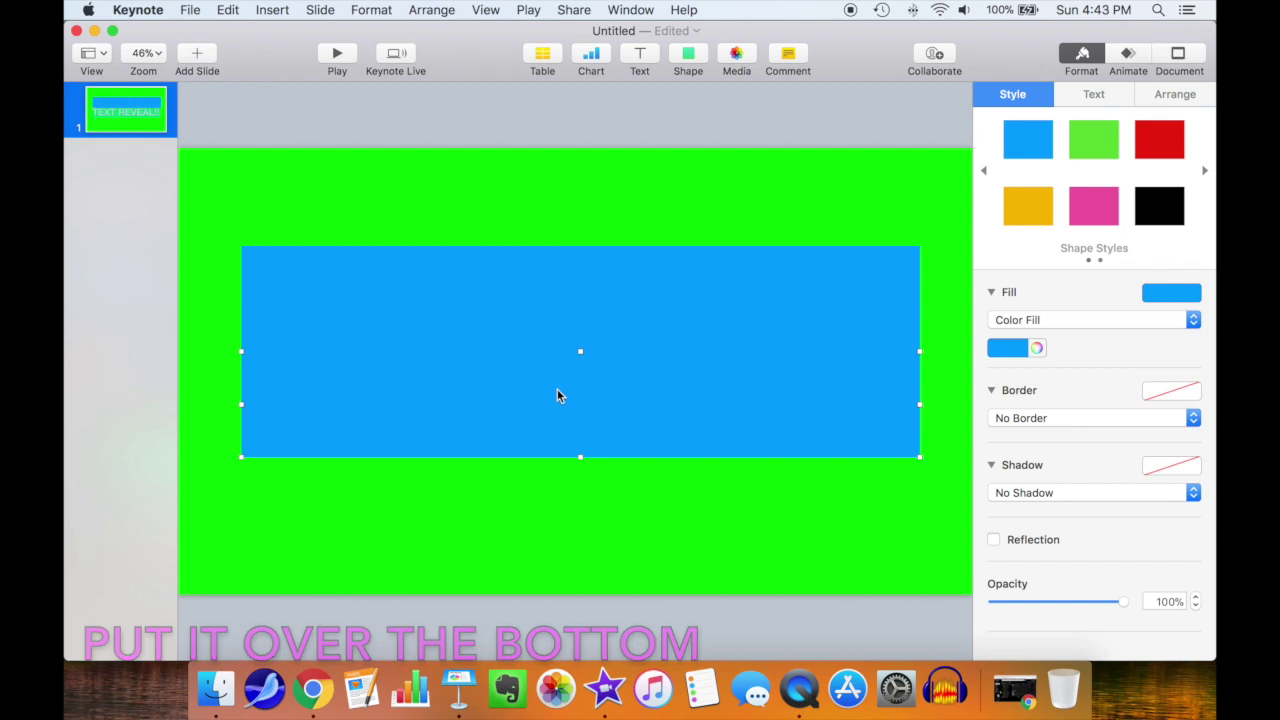
left_click(807, 301, "shift")
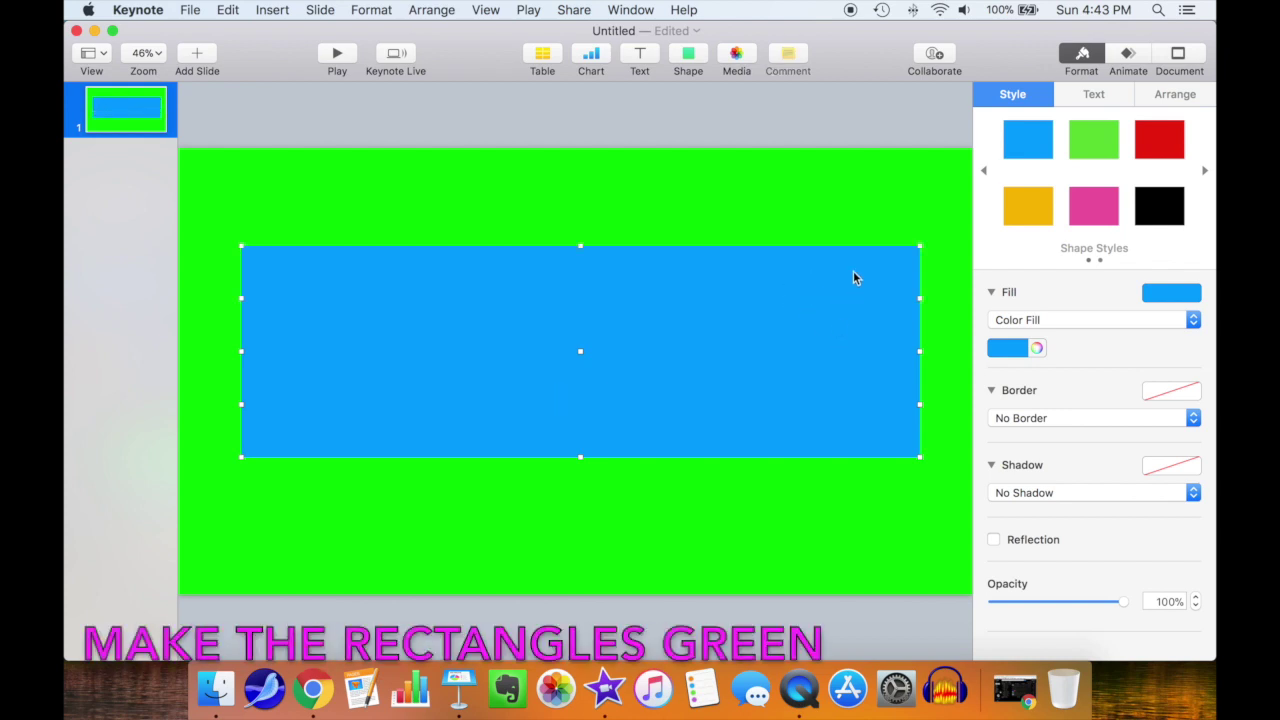
left_click(1038, 349)
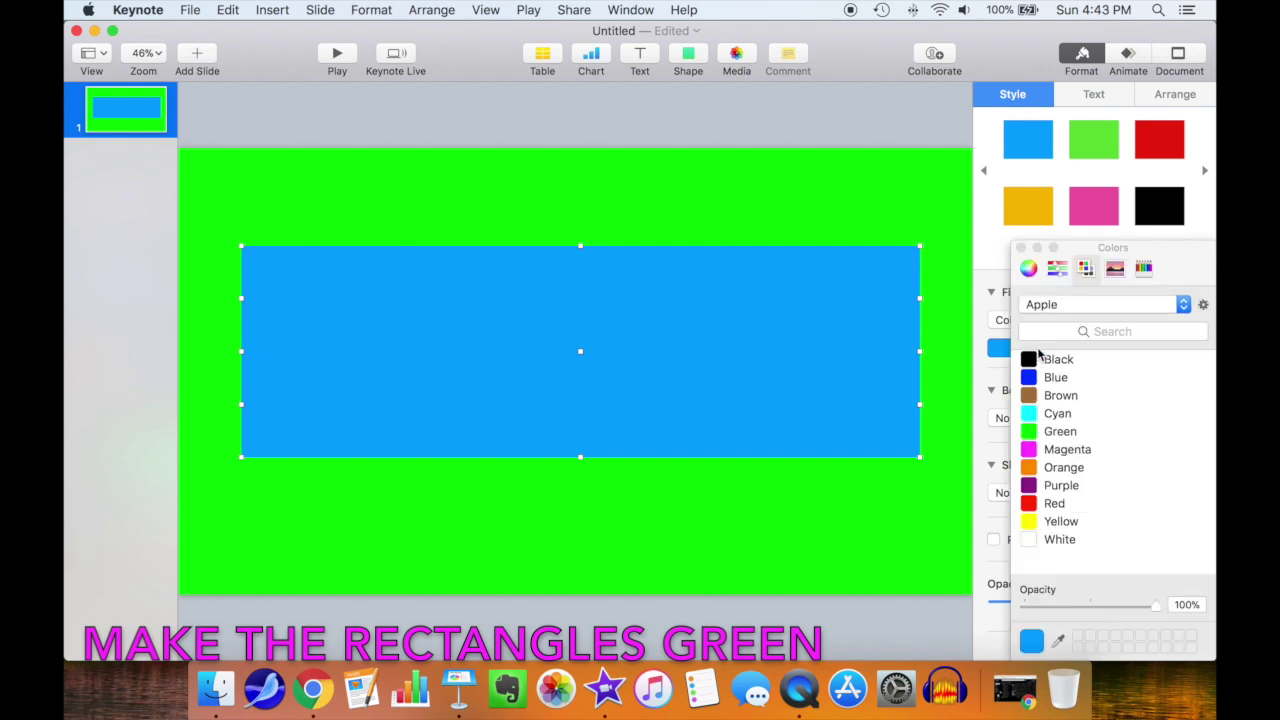
left_click(1060, 433)
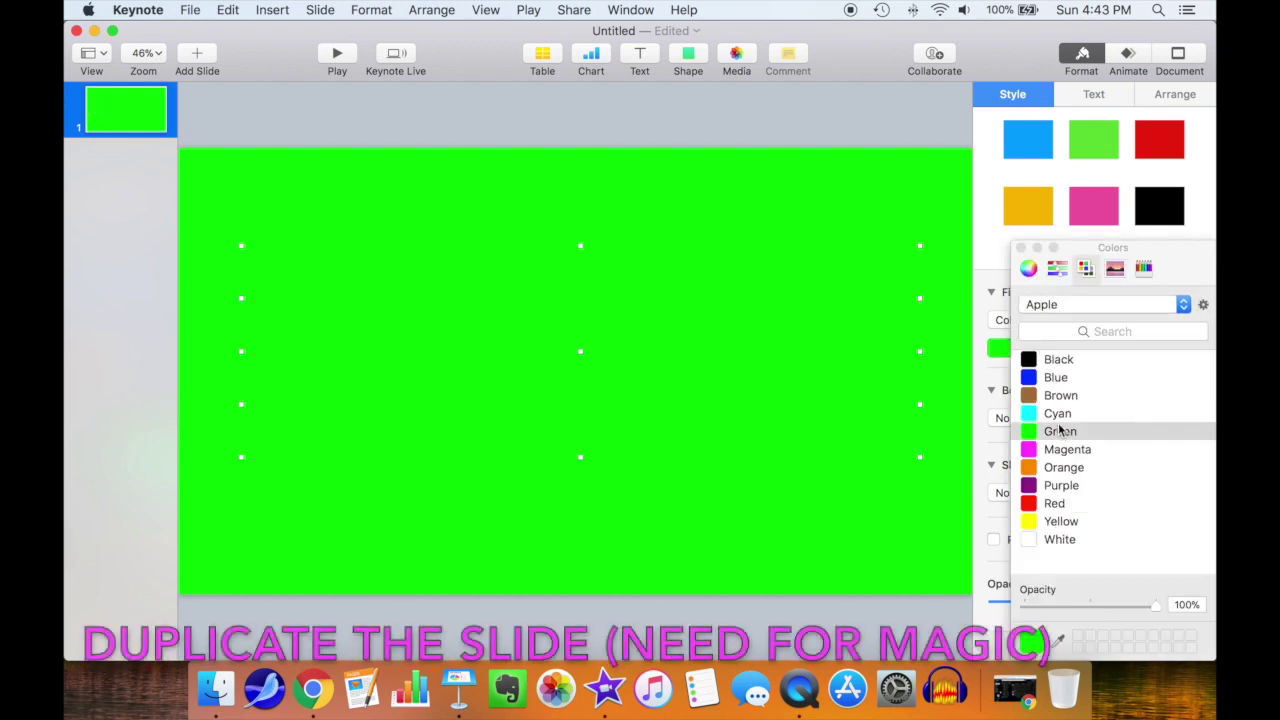
Duplicate the first slide
left_click(143, 110)
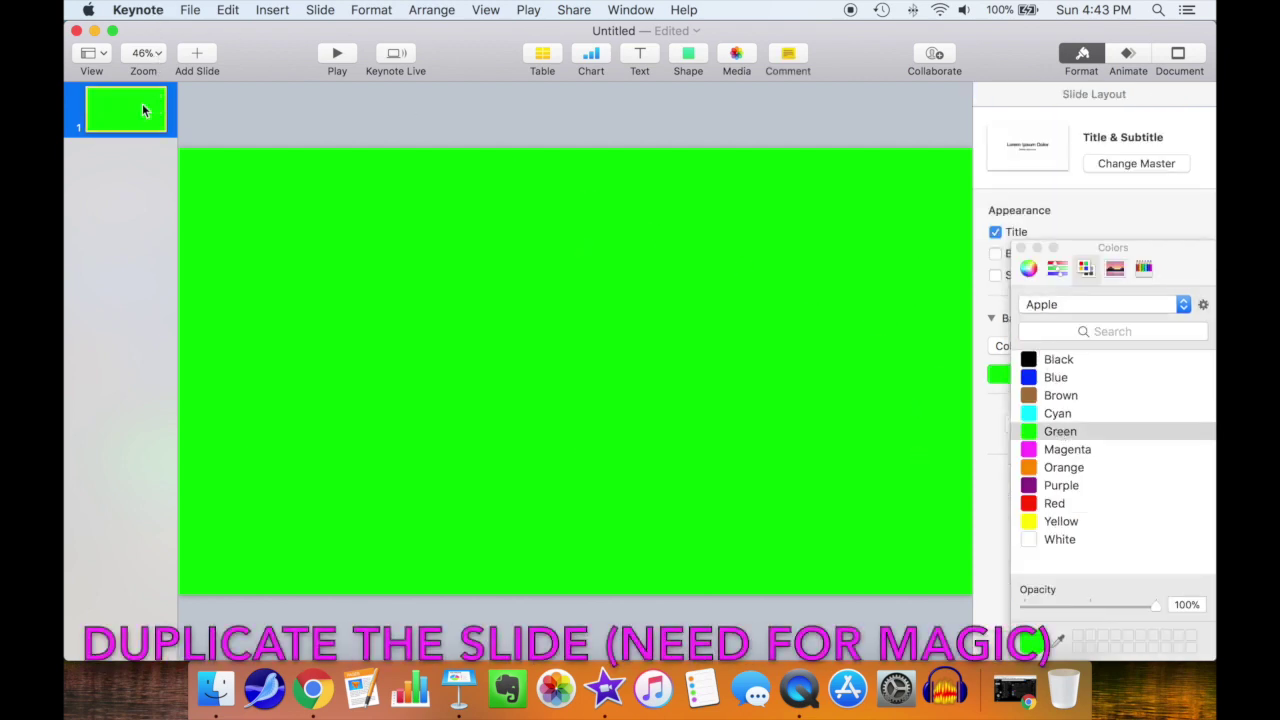
left_click(230, 12)
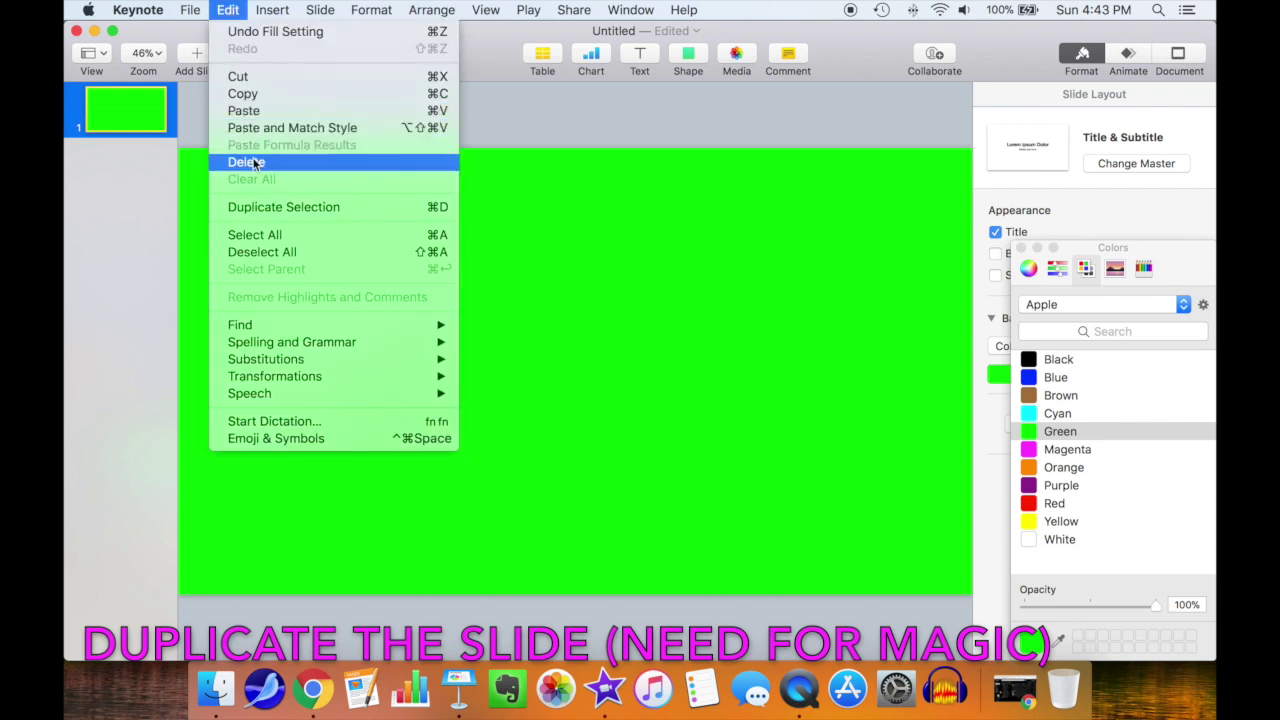
left_click(257, 206)
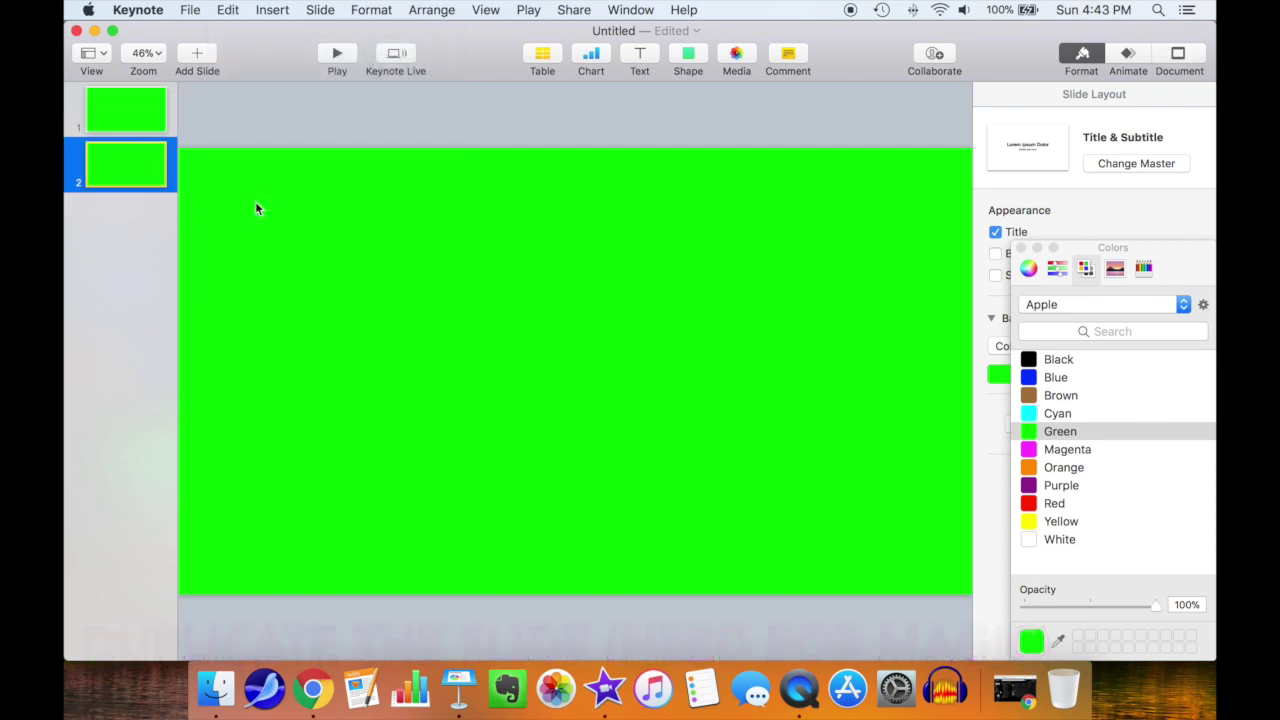
On slide 2, move the upper rectangle up to reveal SHAPE and set a line above it
left_click(576, 291)
left_click_drag(576, 291, 581, 202)
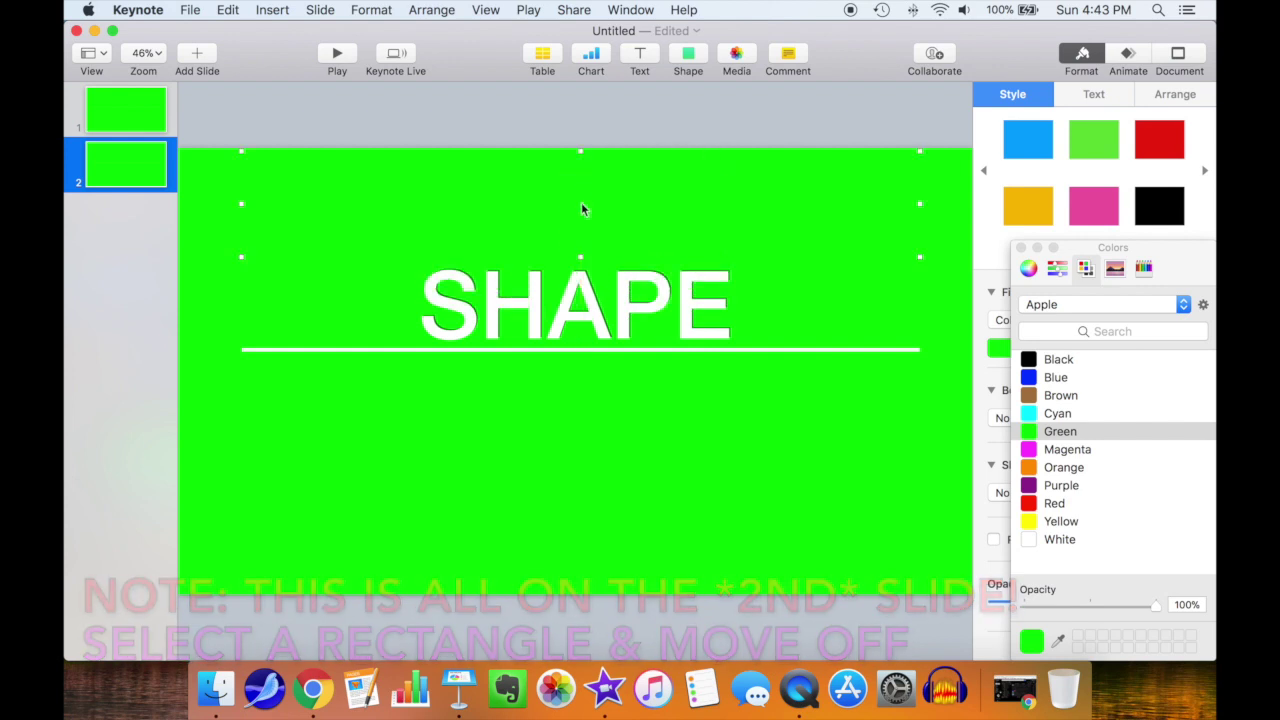
left_click(588, 350)
left_click_drag(588, 350, 586, 264)
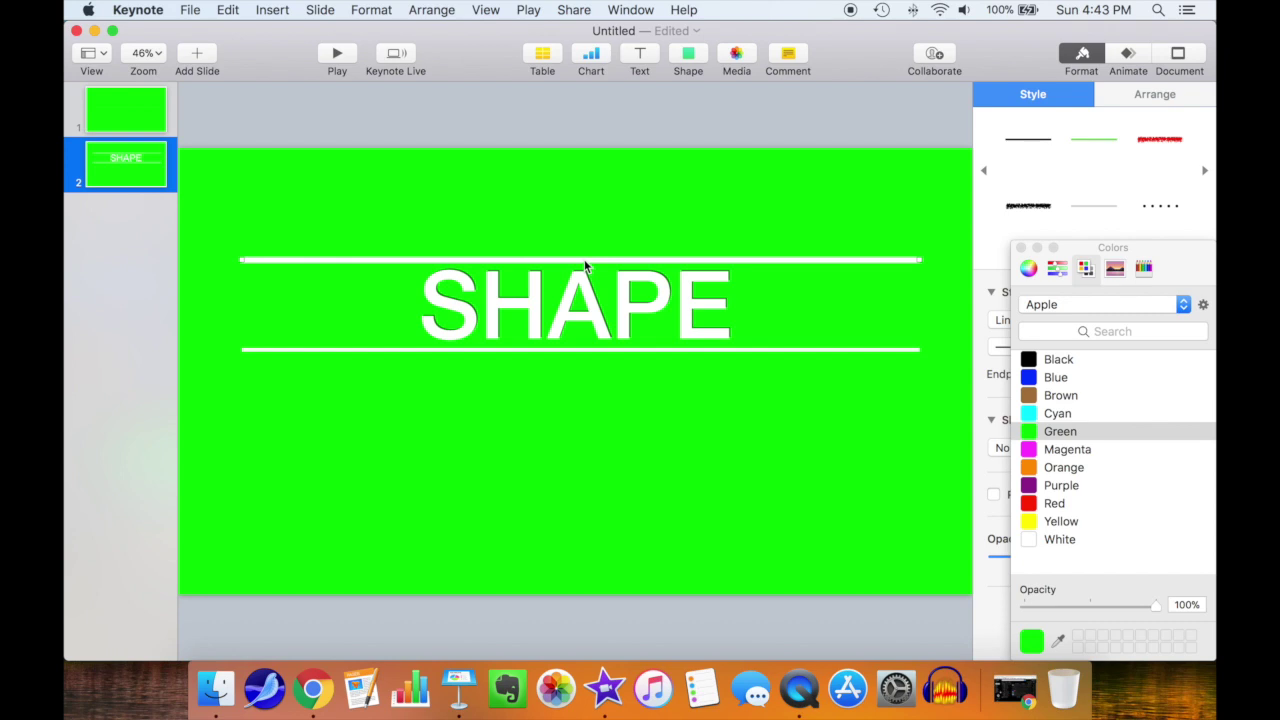
Move the lower rectangle down to reveal TEXT REVEAL!! and set a line beneath it
left_click(578, 379)
left_click_drag(578, 379, 571, 512)
left_click(582, 353)
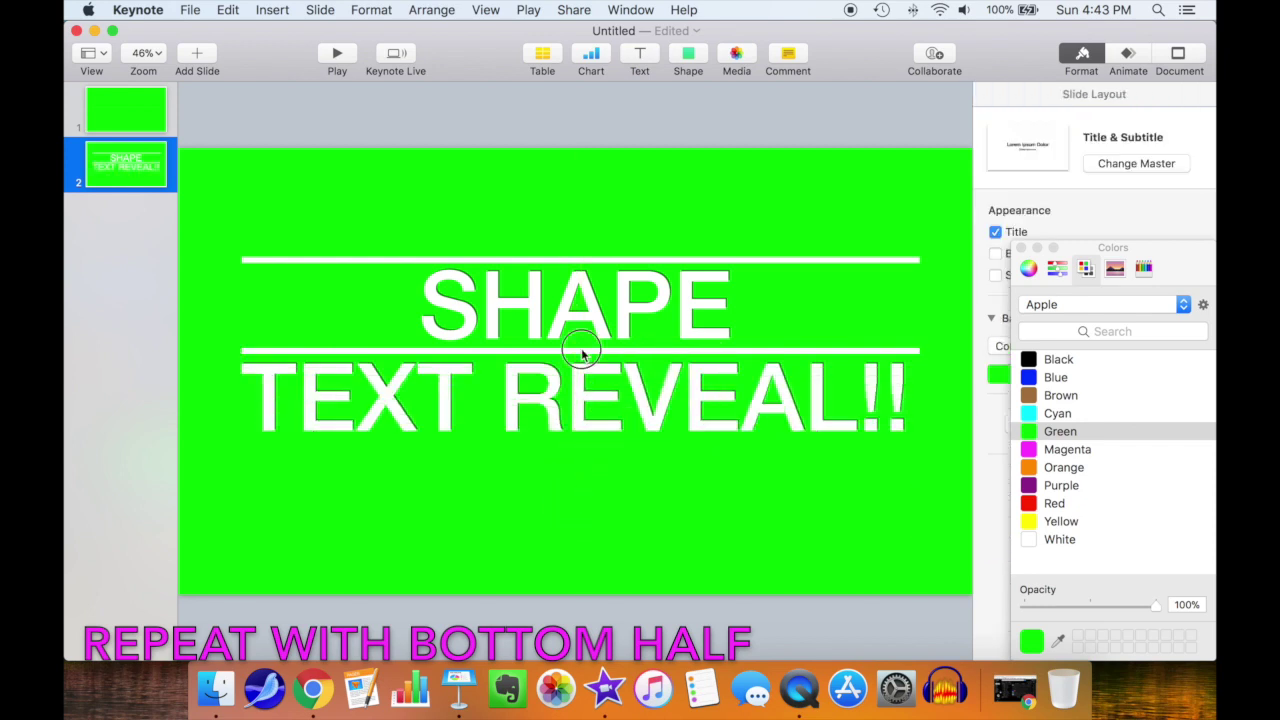
left_click_drag(582, 353, 597, 471)
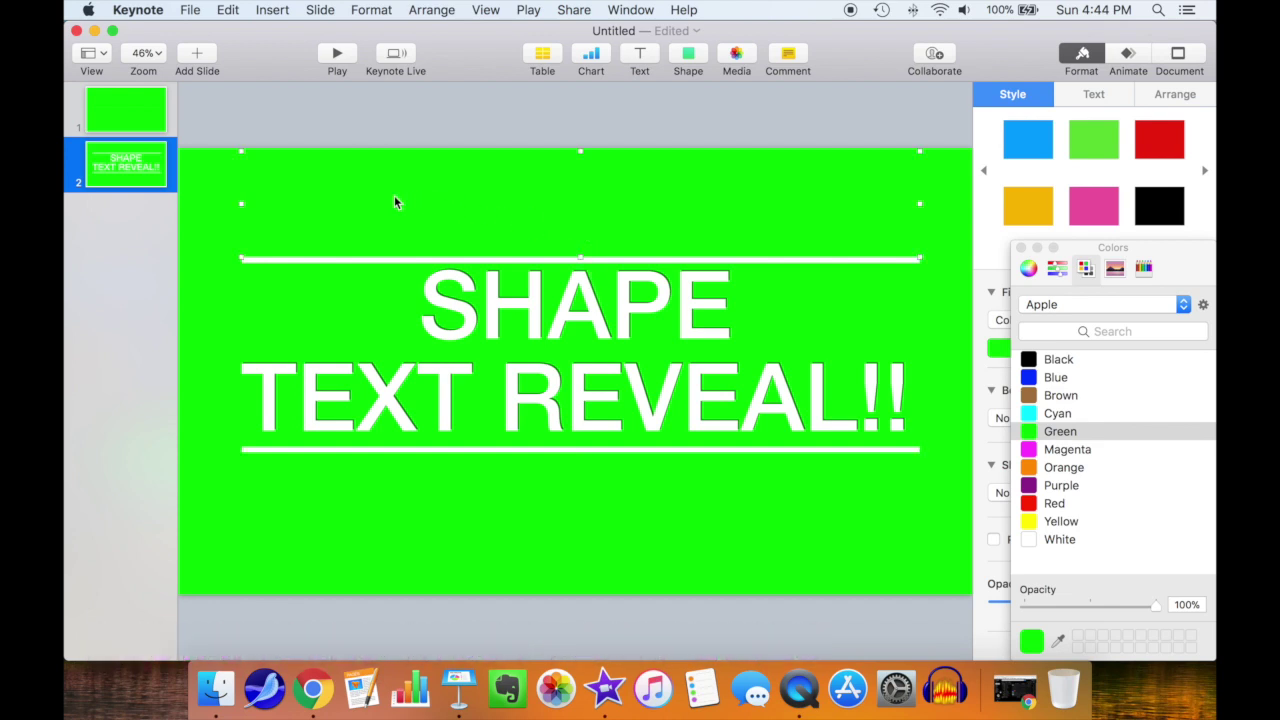
left_click(138, 99)
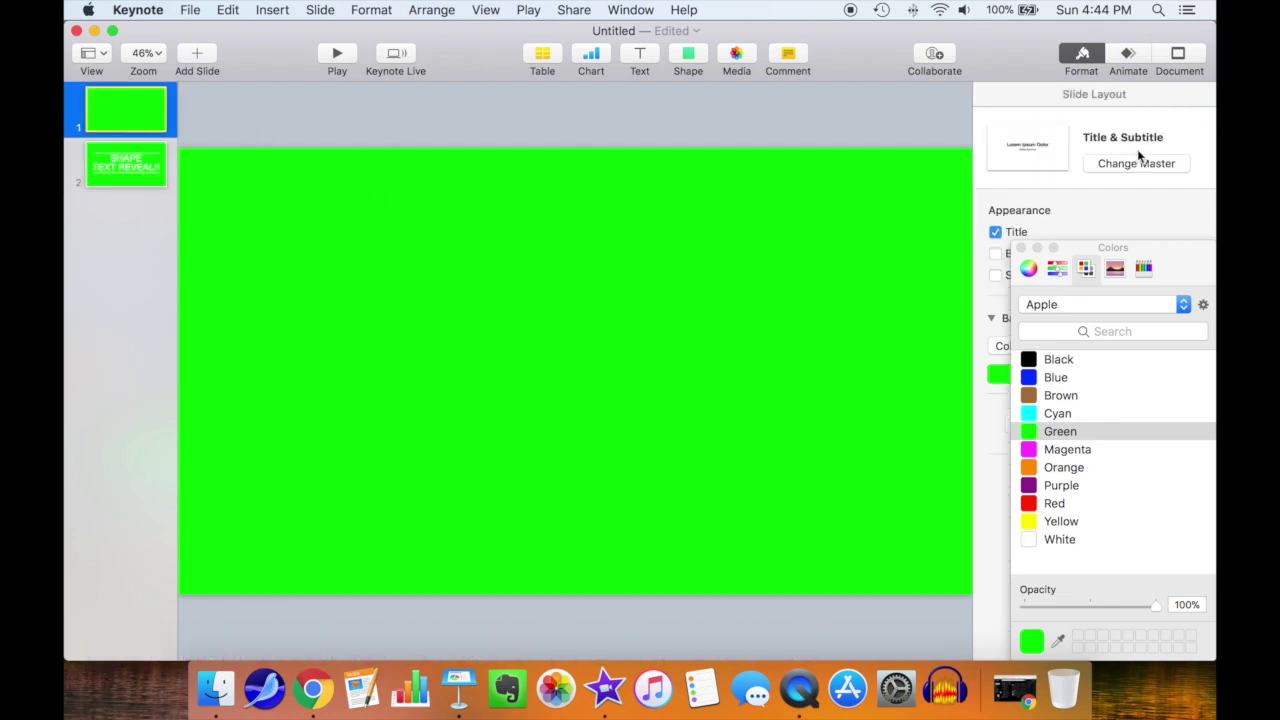
Give slide 1 a Magic Move transition that starts automatically
left_click(1126, 60)
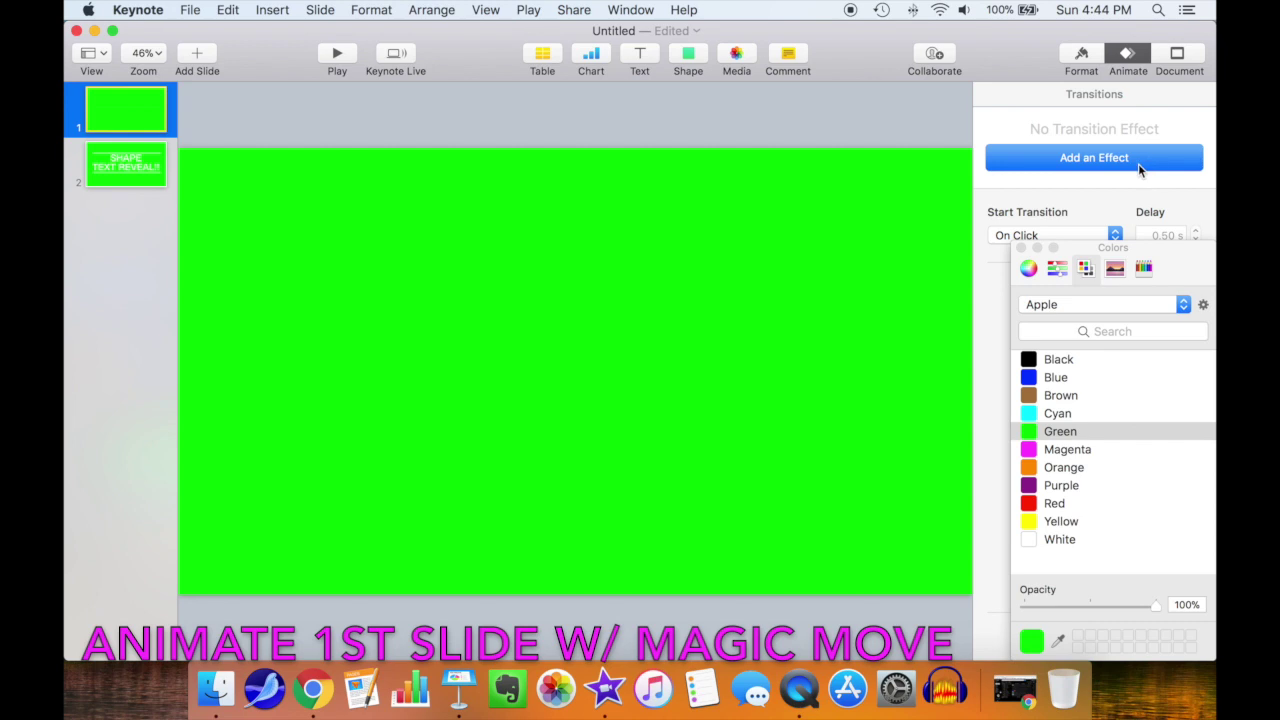
left_click(1021, 247)
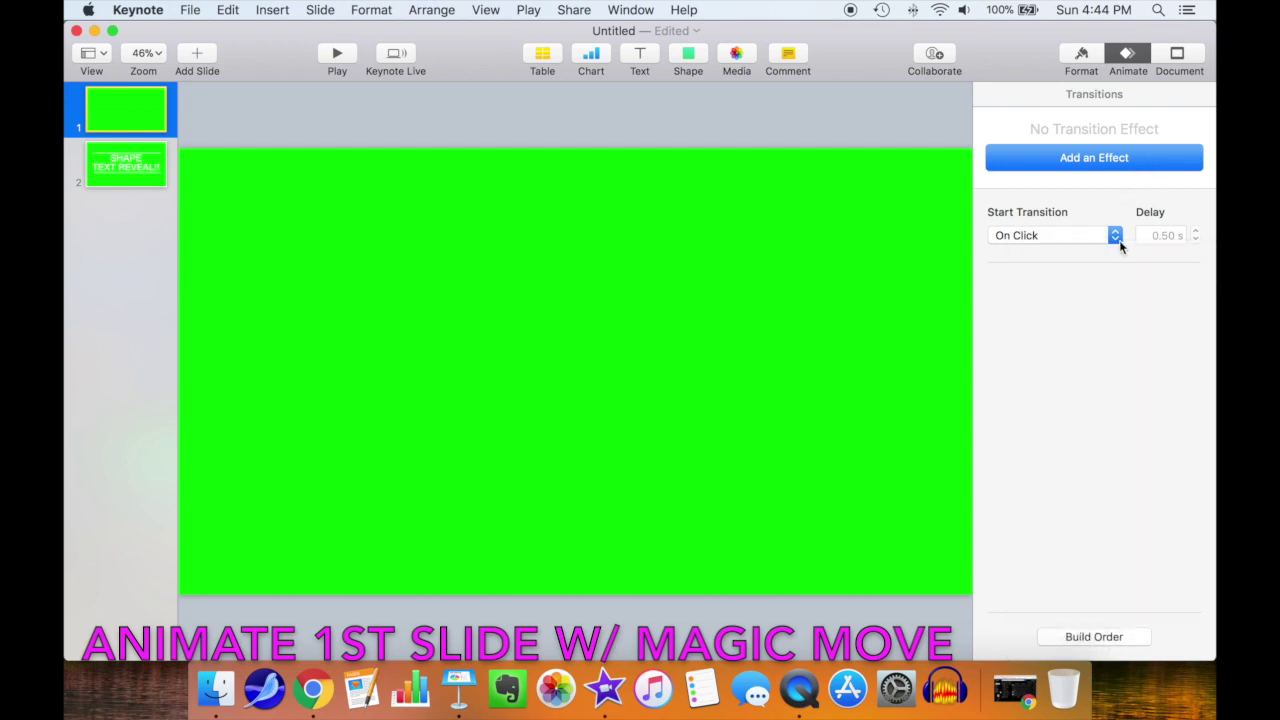
left_click(1115, 235)
left_click(1095, 252)
left_click(1111, 150)
left_click(1066, 251)
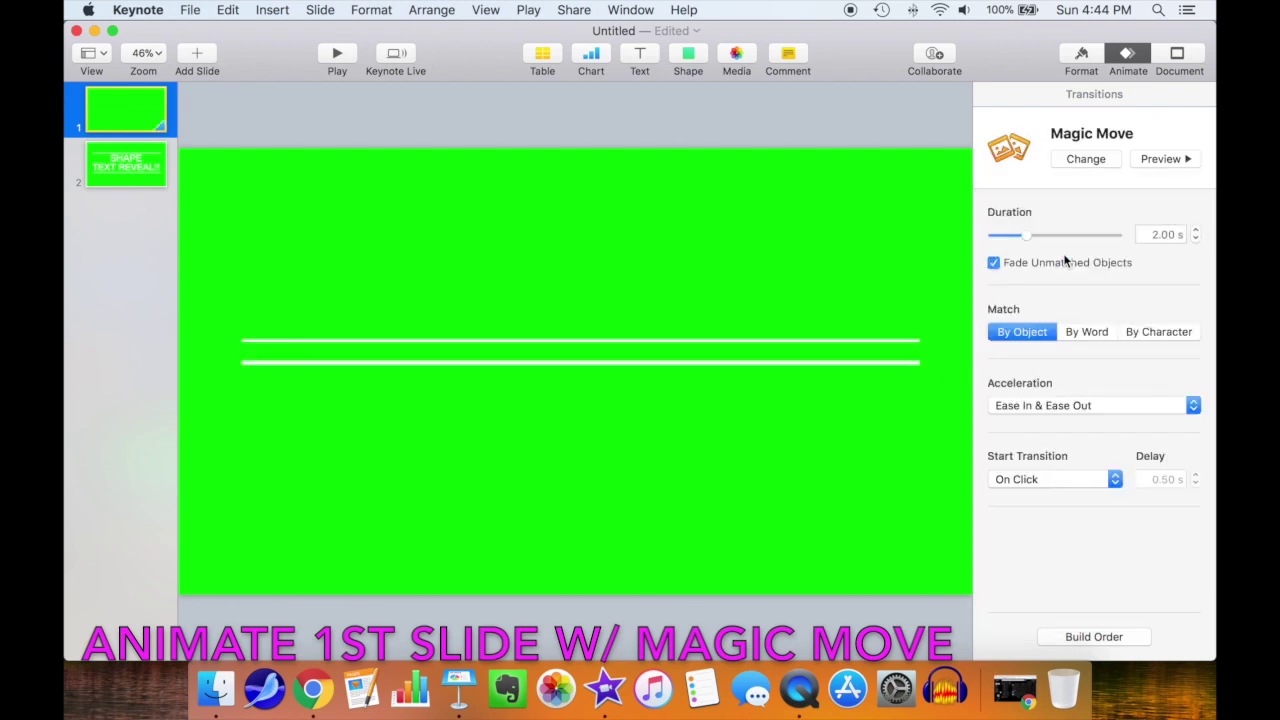
Export the presentation as a 1080p QuickTime movie named 'reveal'
left_click(187, 11)
mouse_move(220, 196)
left_click(380, 225)
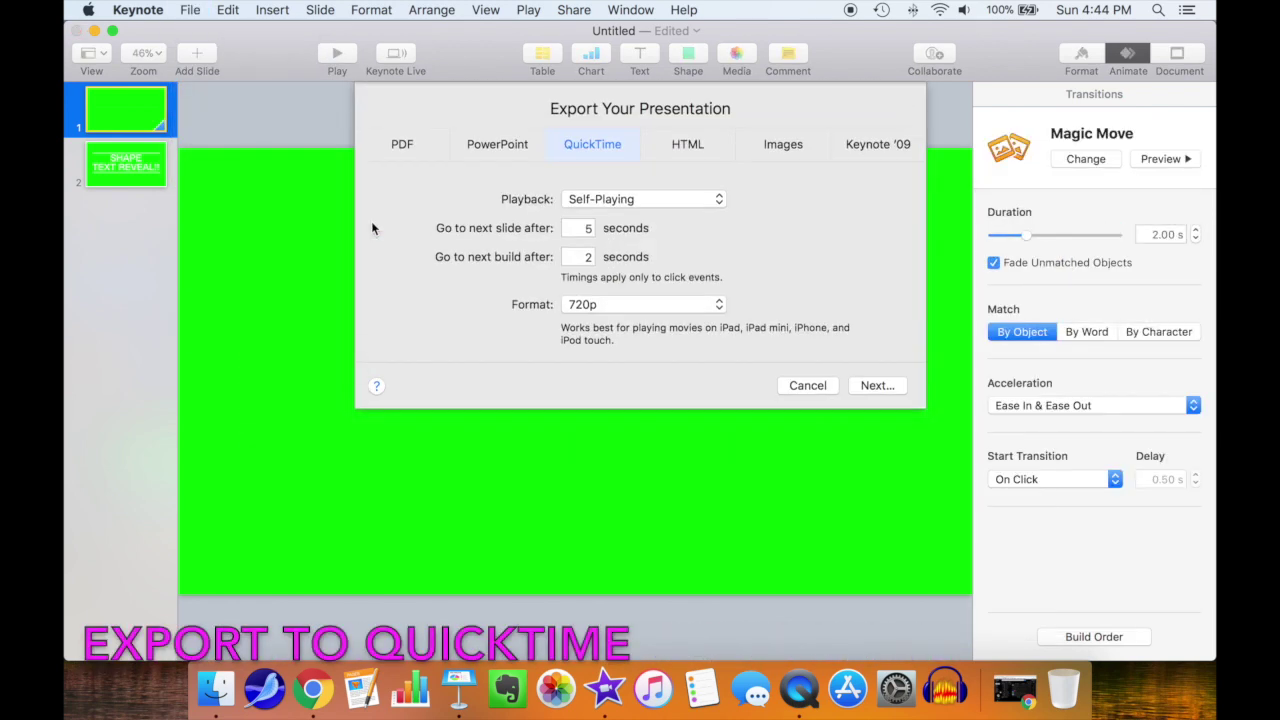
left_click(665, 304)
left_click(670, 318)
left_click(877, 385)
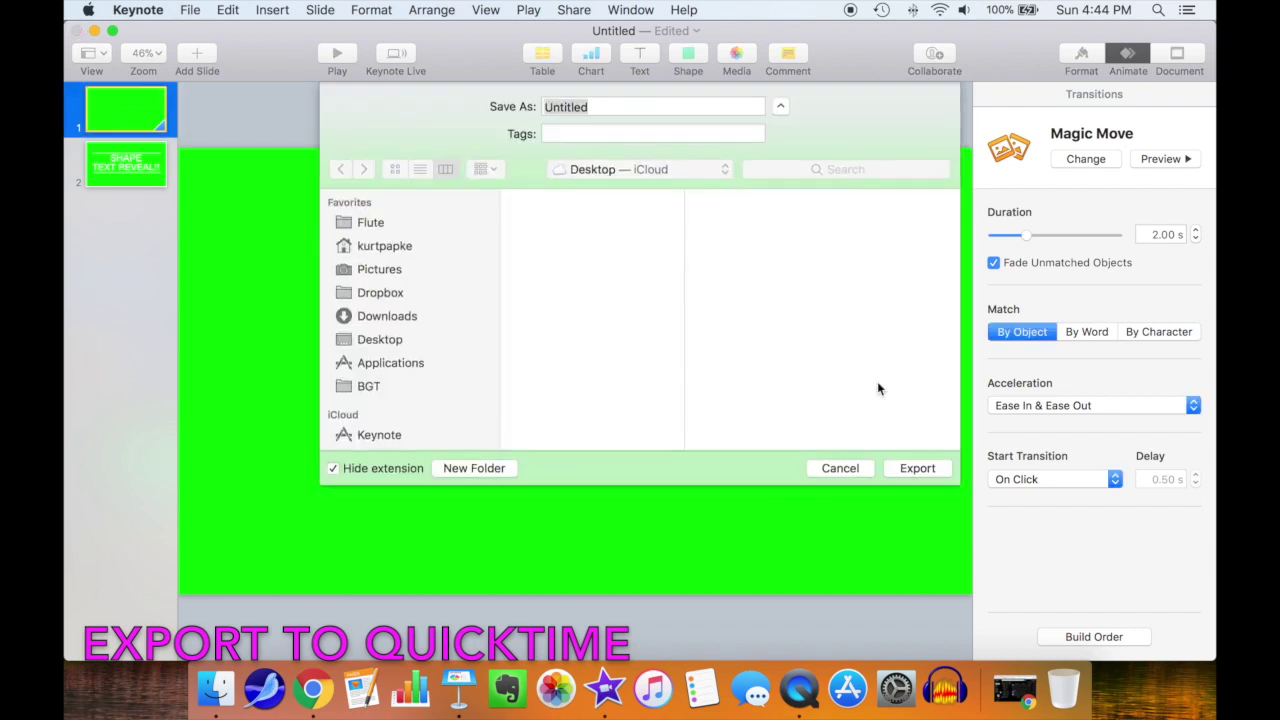
type("reveal")
key("Return")
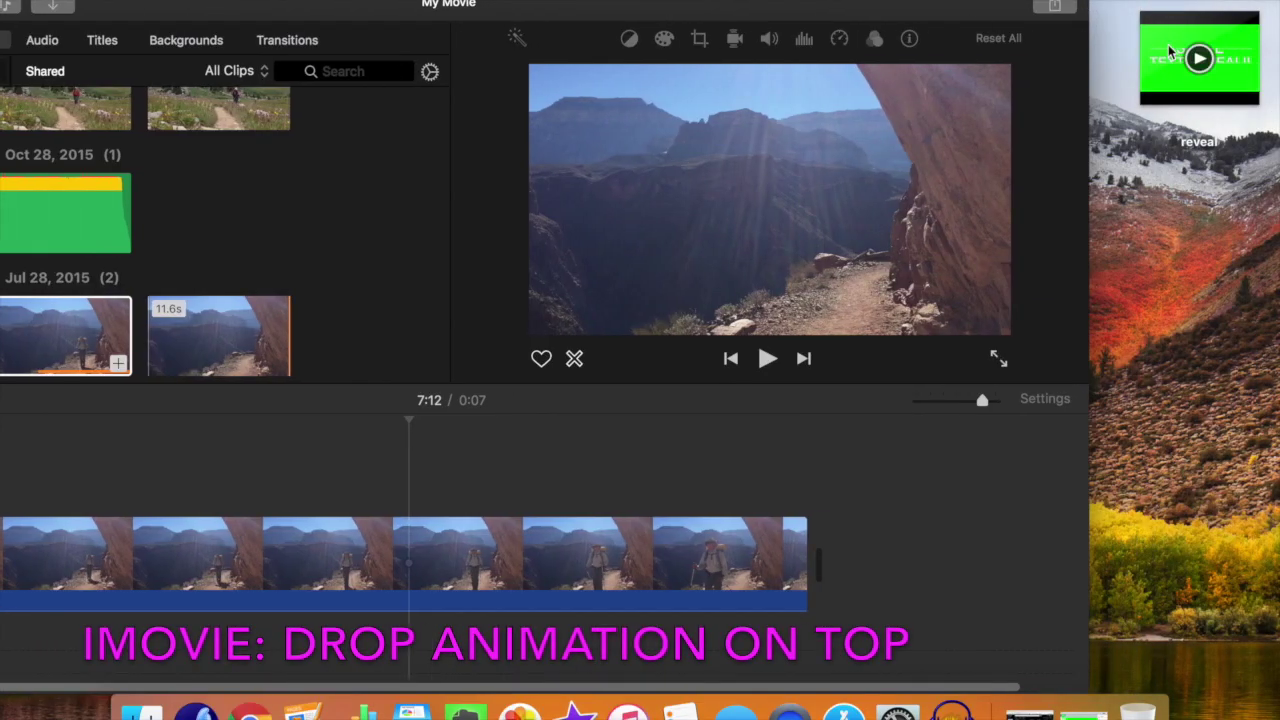
Drop the reveal movie above the hiking clip, trim its empty start, and align it to the clip's beginning
left_click_drag(1185, 55, 30, 479)
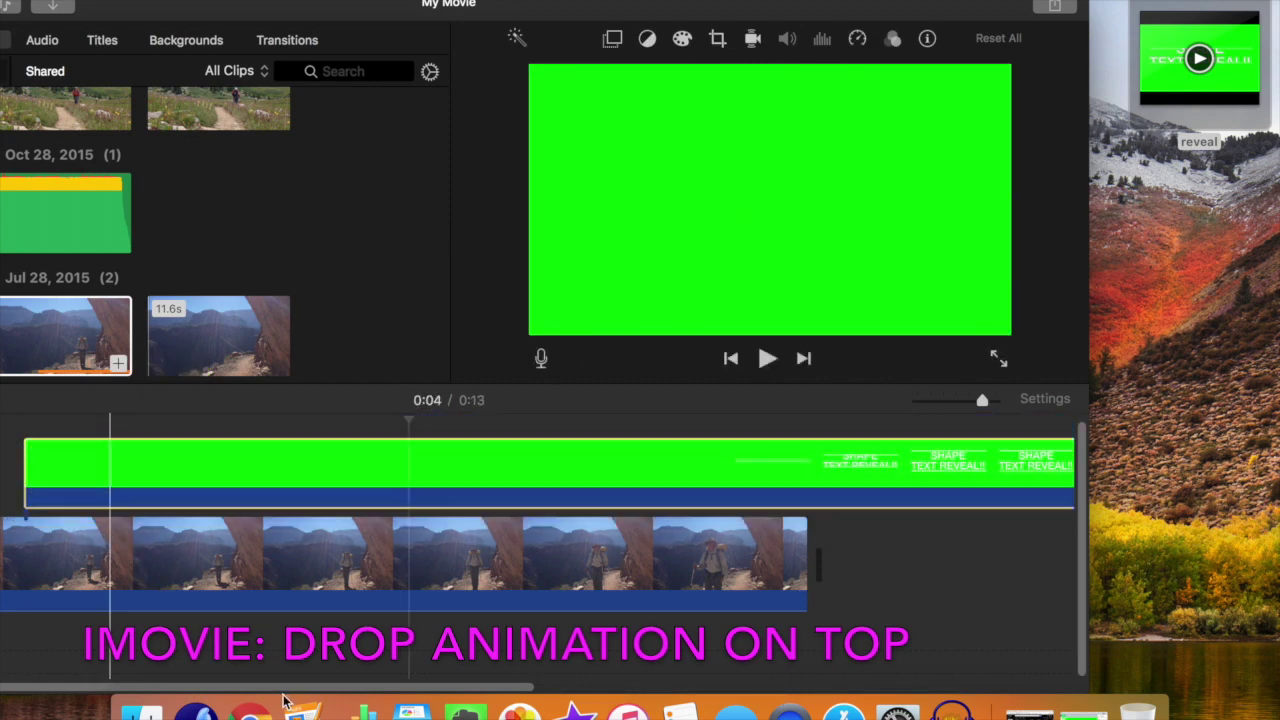
left_click_drag(616, 4, 807, 4)
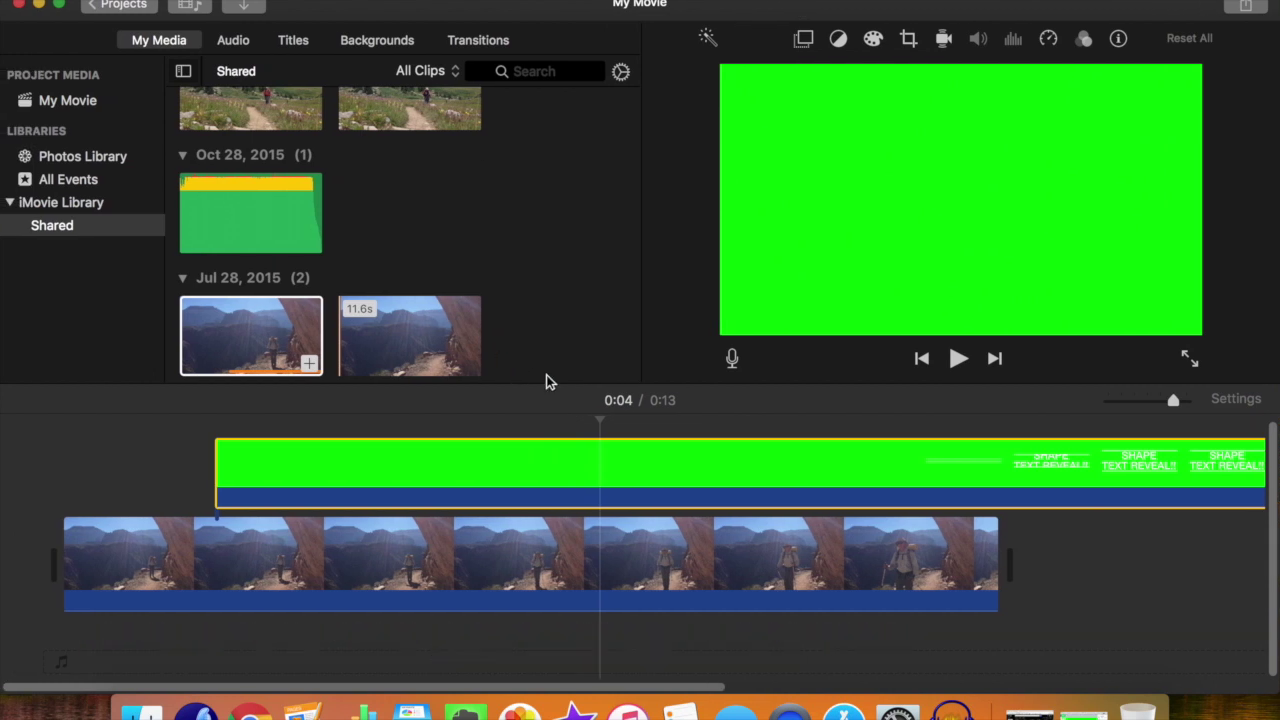
left_click_drag(624, 450, 477, 452)
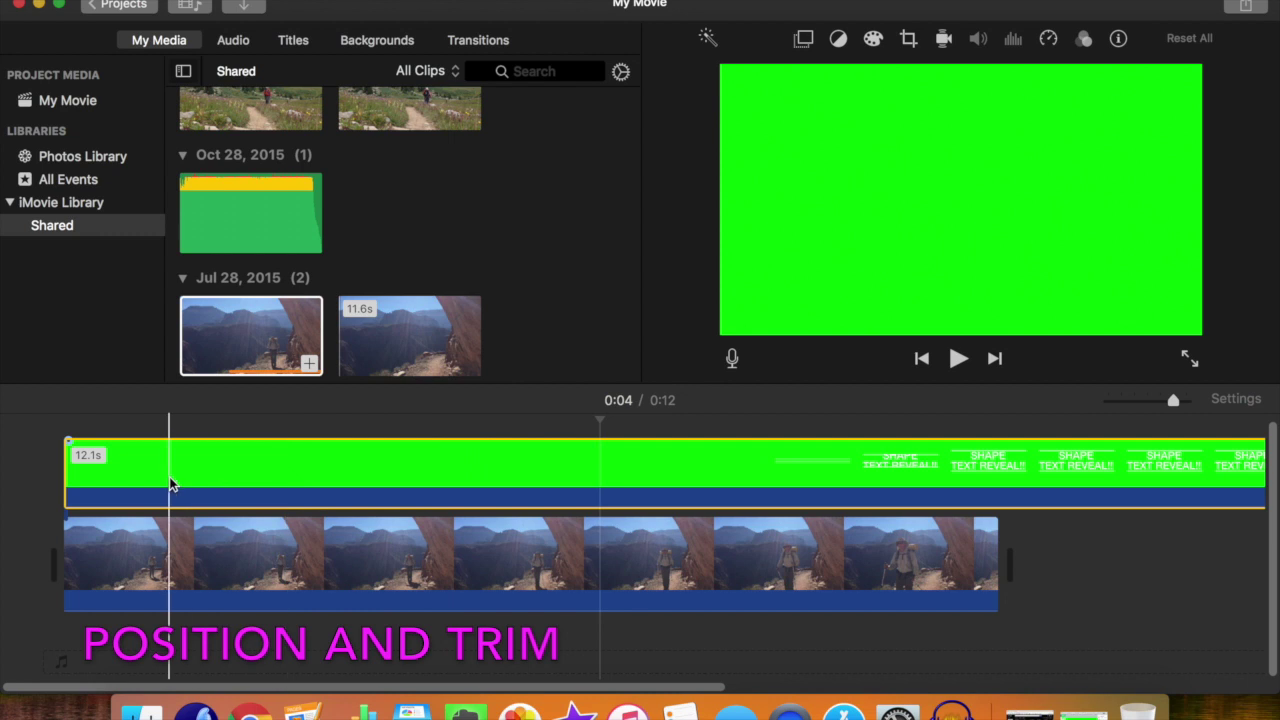
left_click_drag(57, 467, 760, 457)
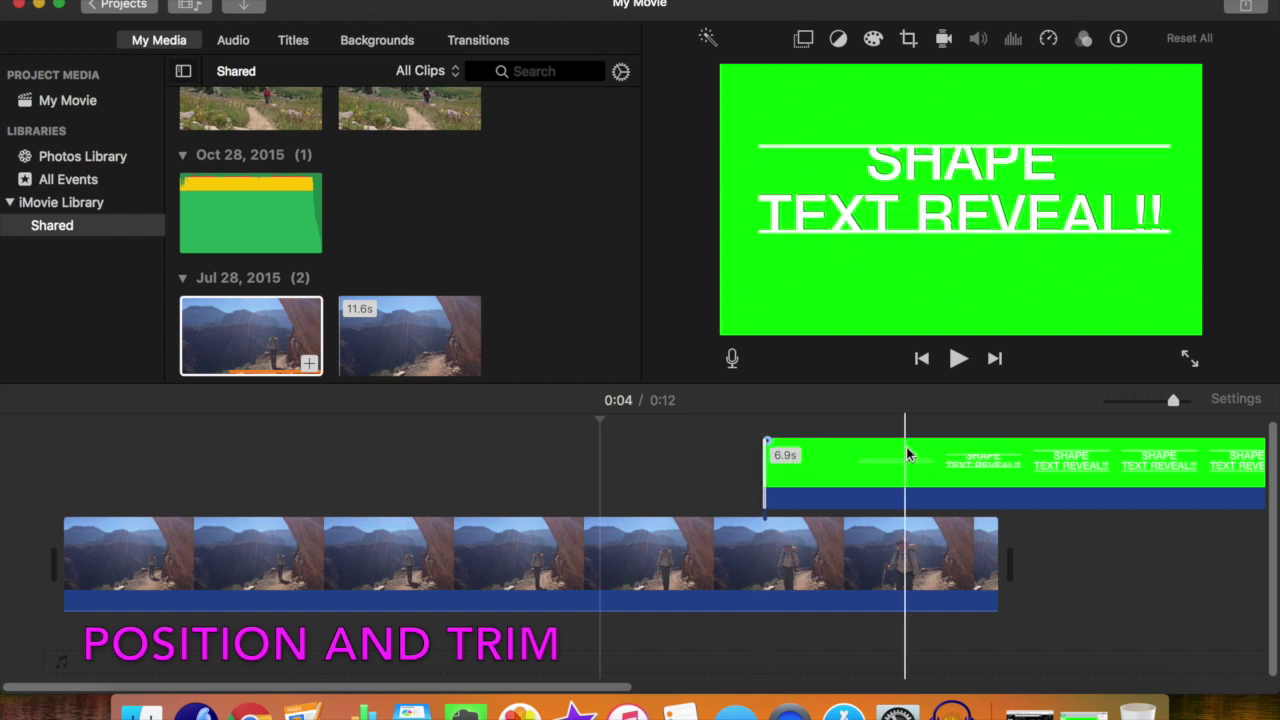
left_click_drag(905, 457, 178, 447)
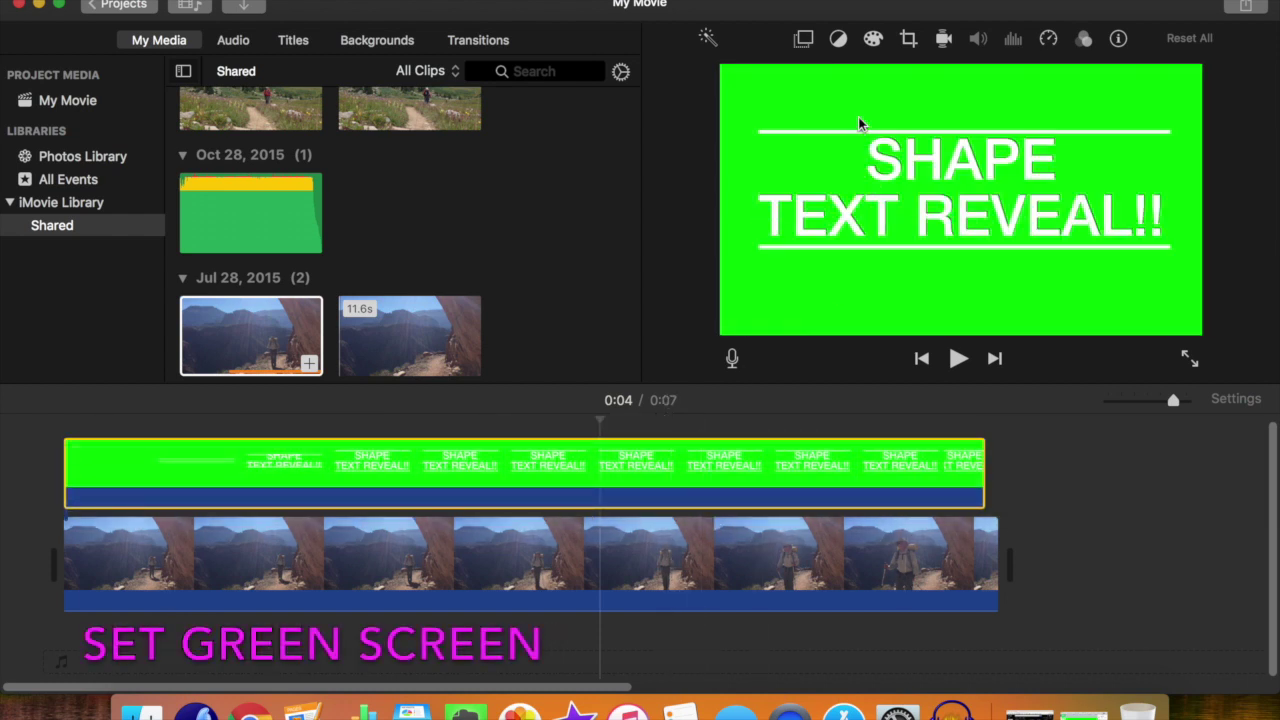
Set the reveal clip's overlay to Green/Blue Screen, then play the composite from the hiking clip's start
left_click(805, 40)
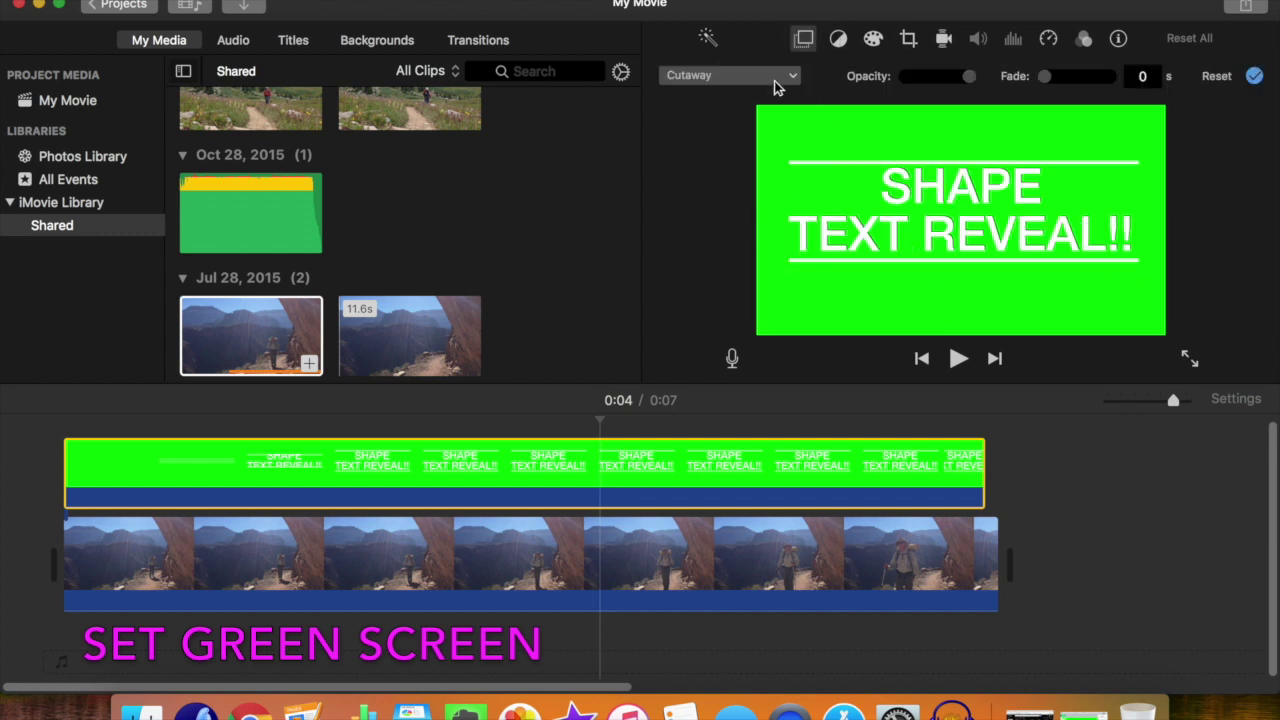
left_click(777, 80)
left_click(757, 117)
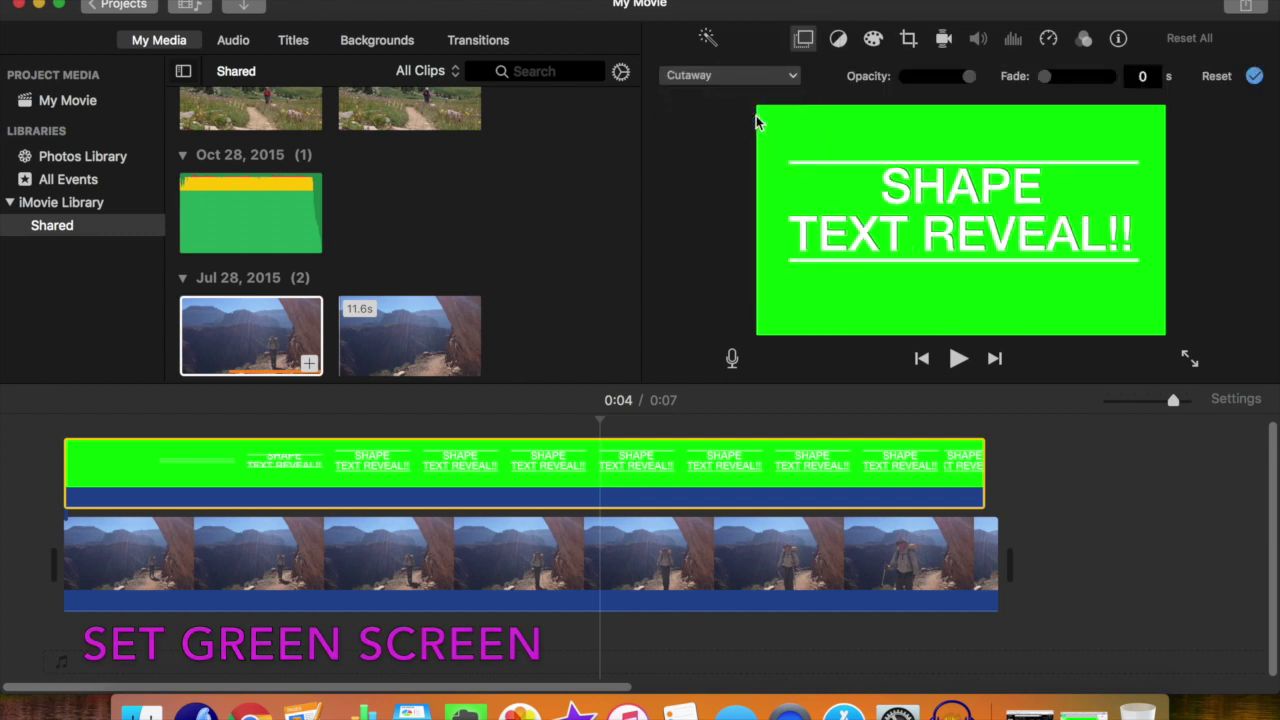
left_click(200, 548)
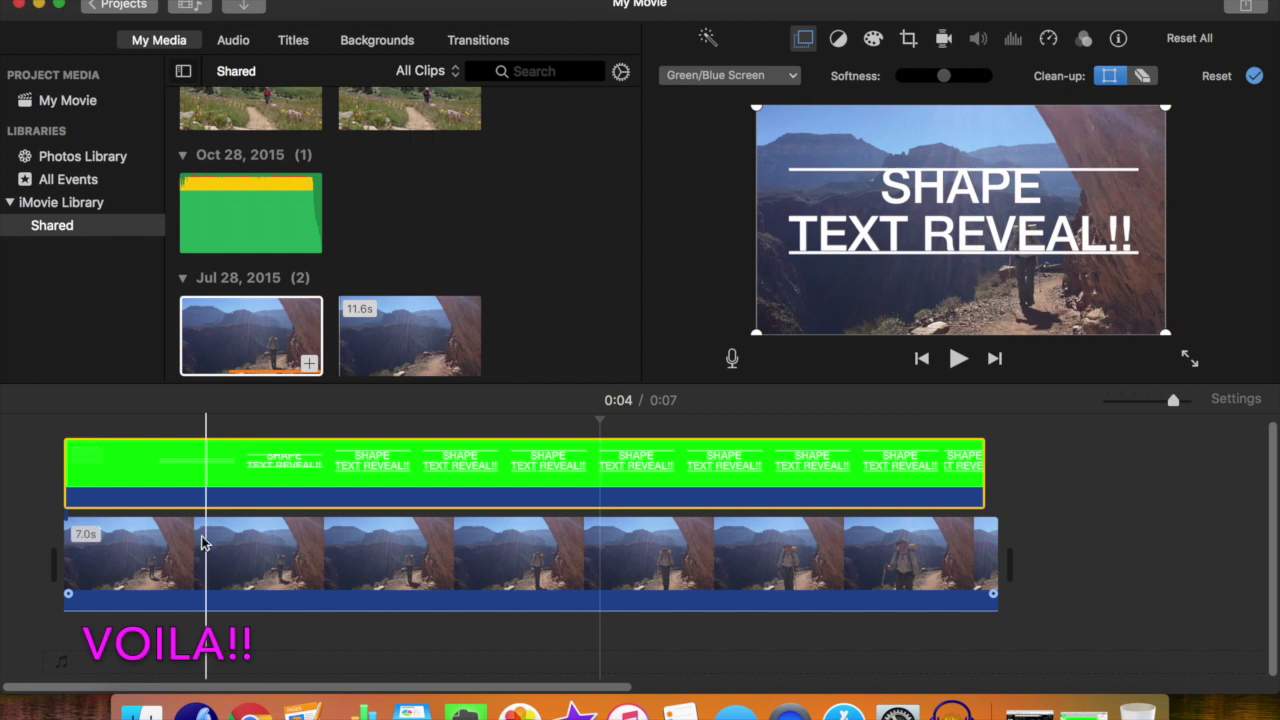
key("backslash")
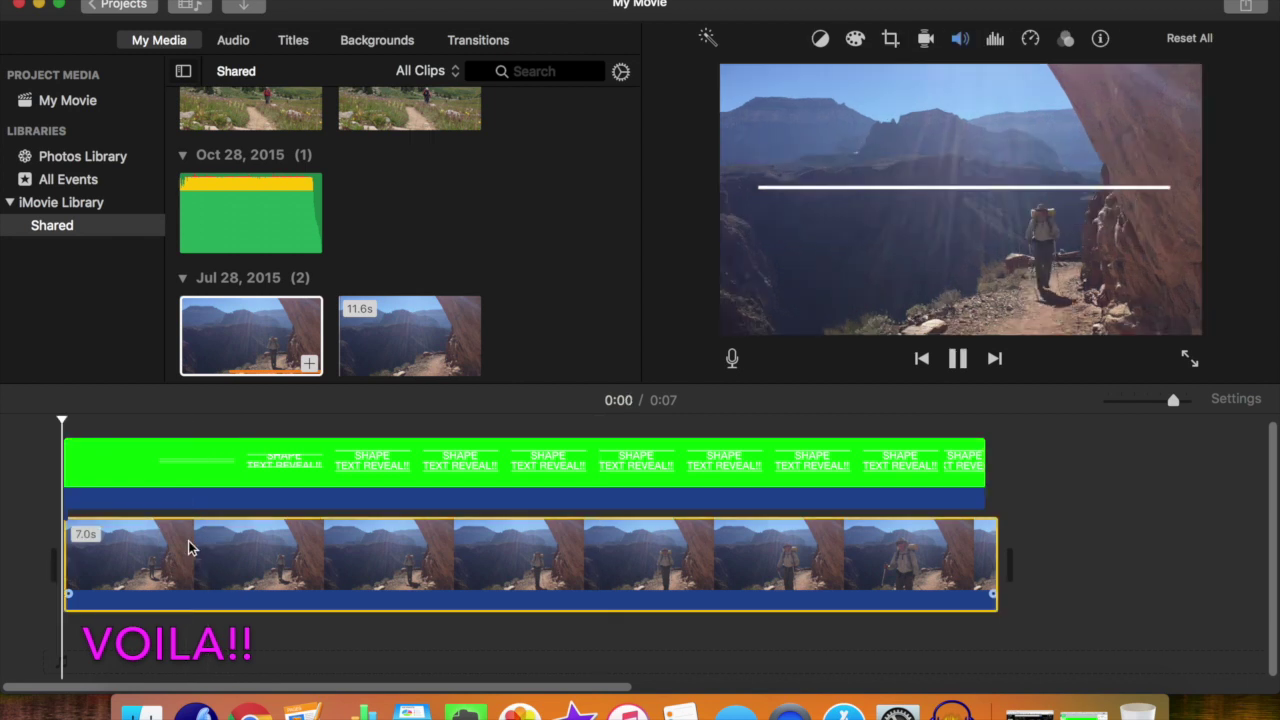